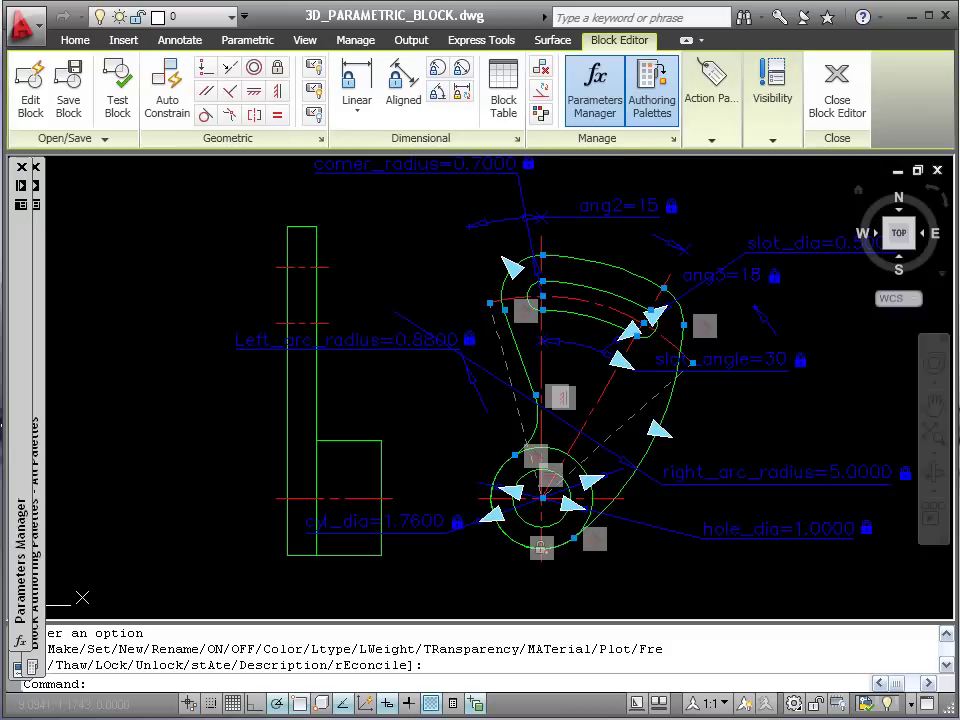
Add a radial constraint on the slot arc named slot_pos_radius, equal to 3.5000.
left_click(437, 67)
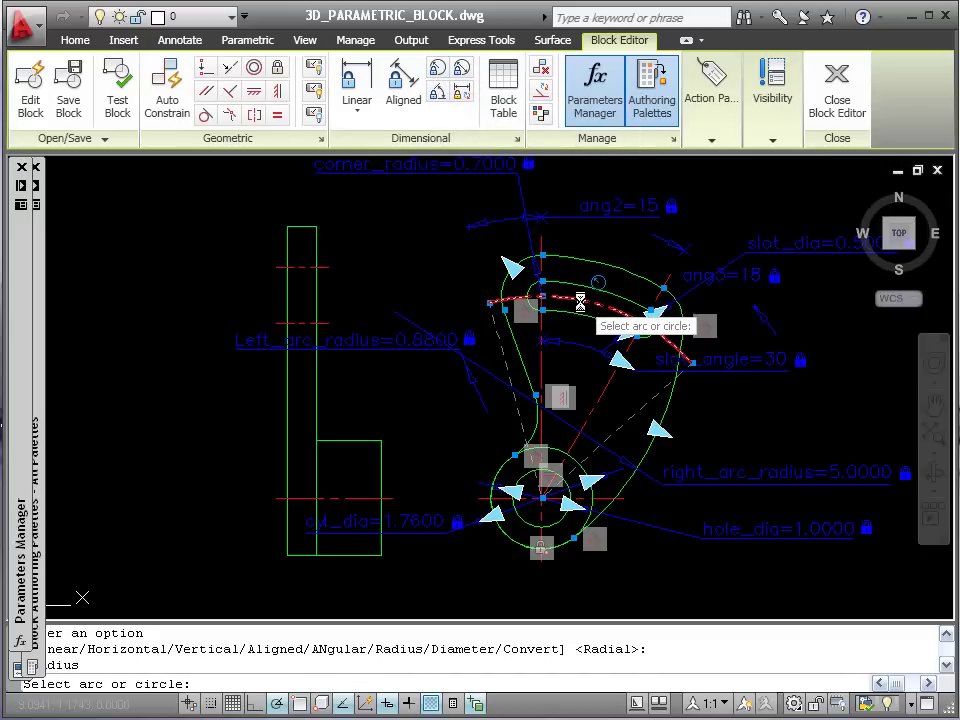
left_click(599, 293)
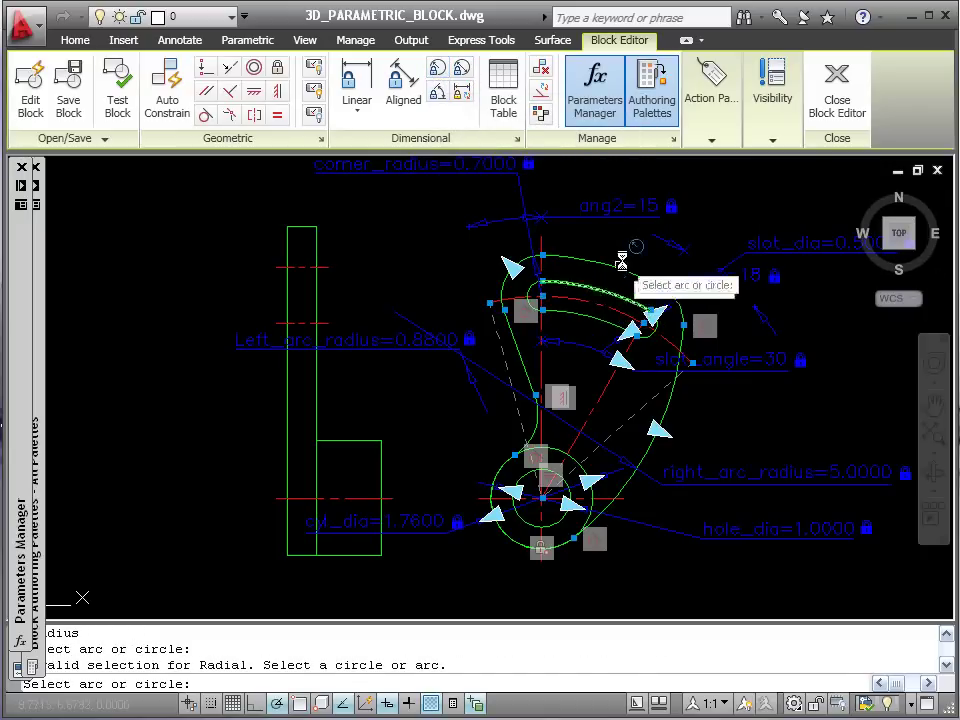
left_click(588, 304)
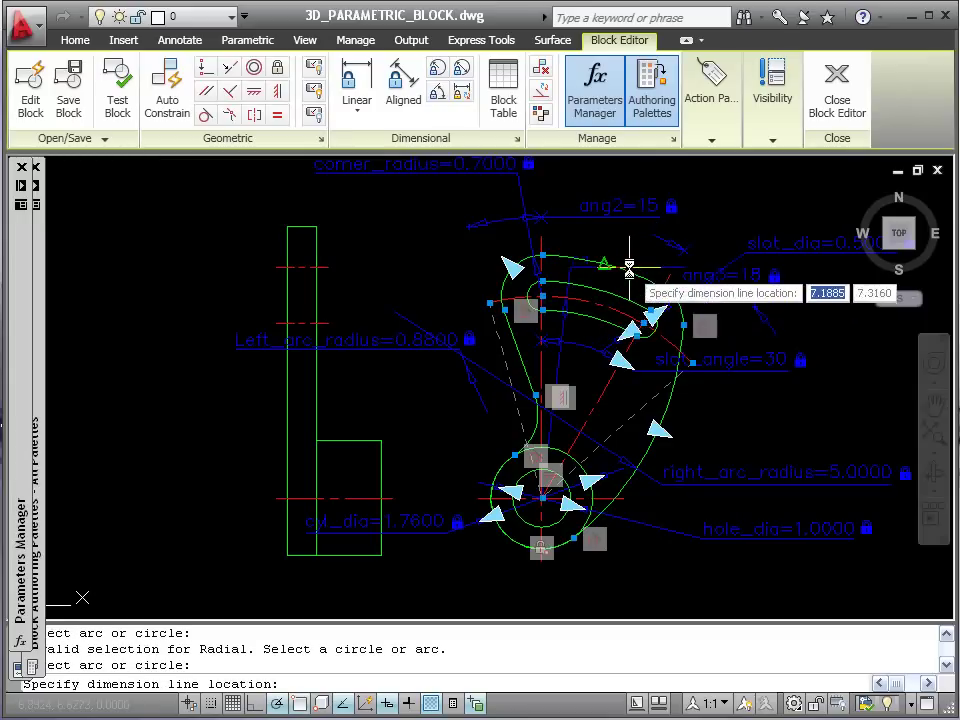
left_click(730, 186)
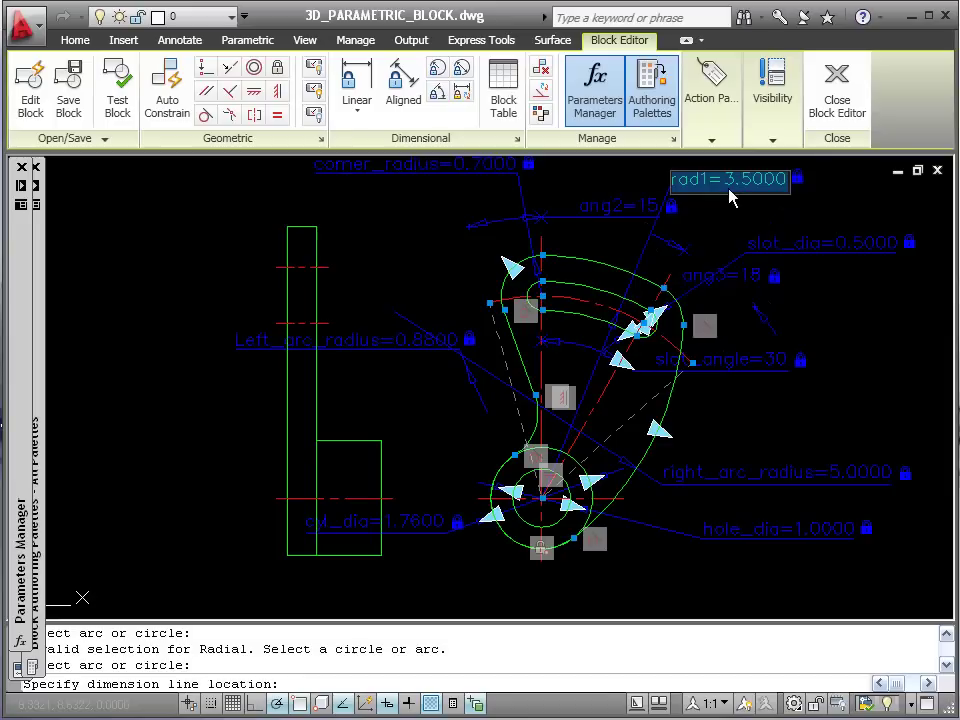
left_click(709, 181)
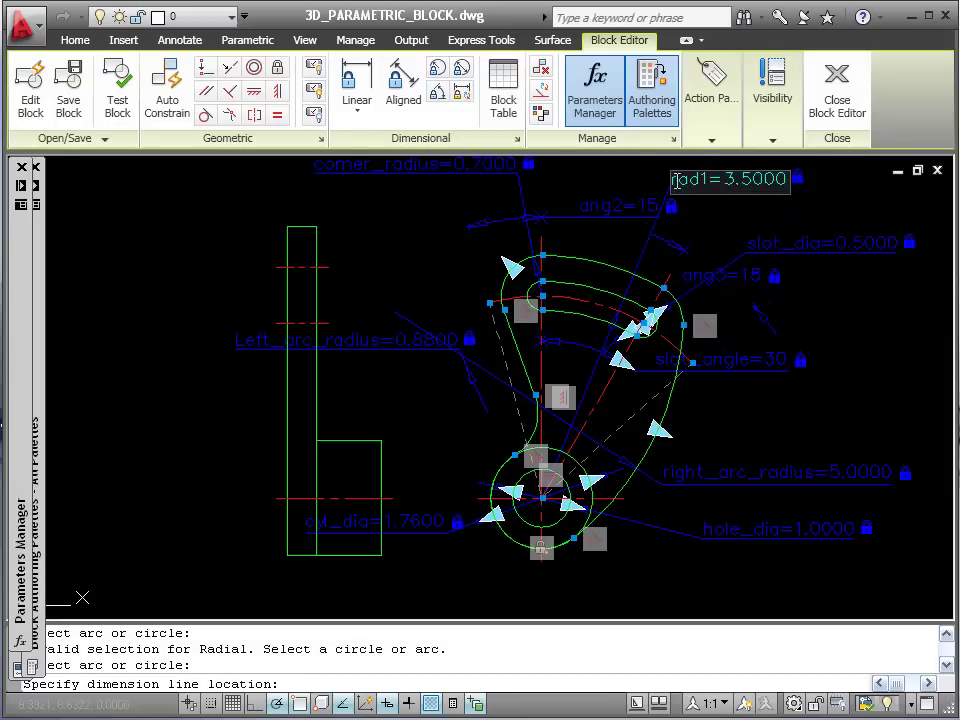
type("slot_")
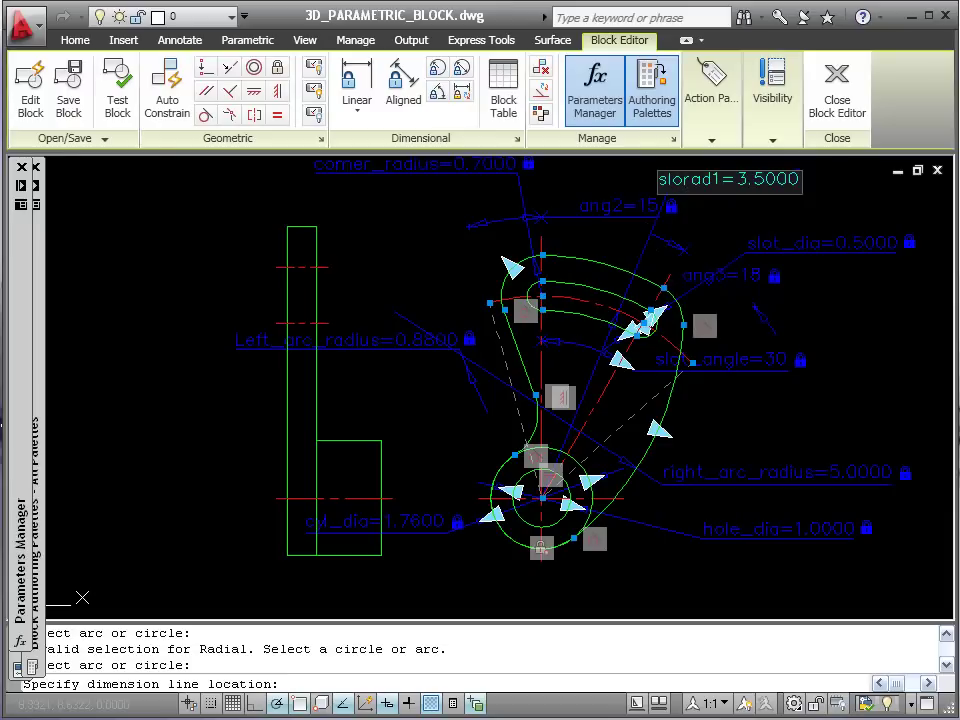
type("t_")
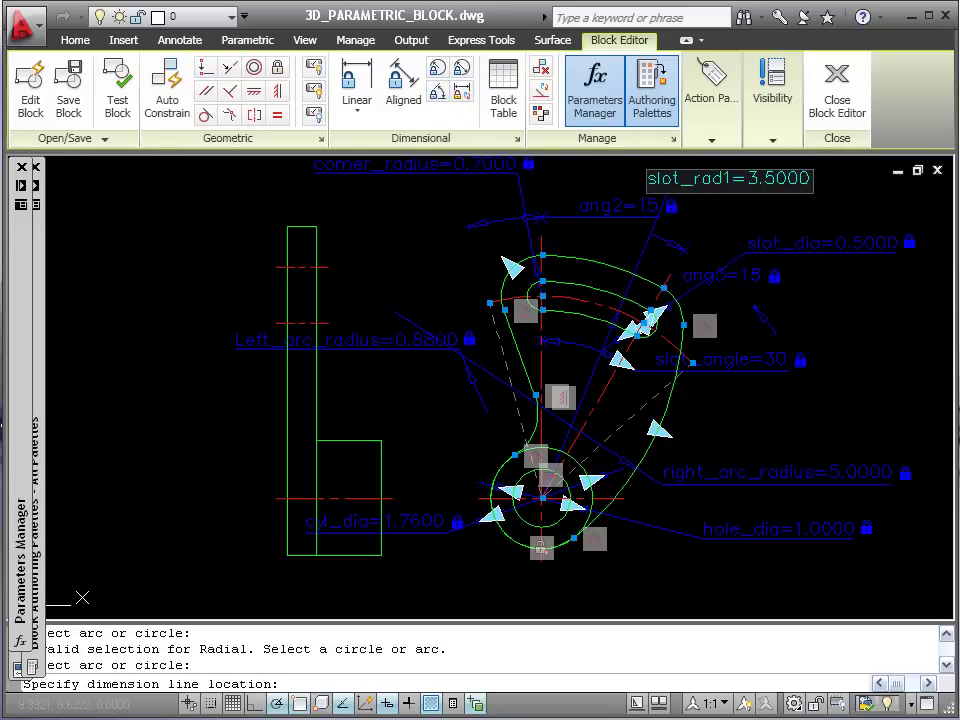
type("pos")
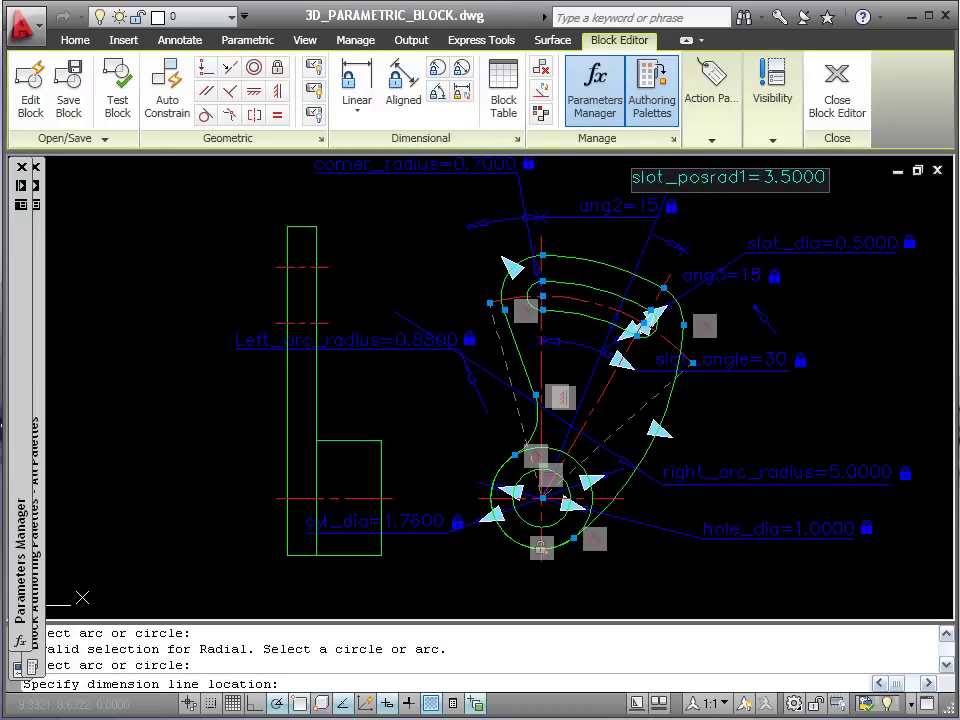
type("_")
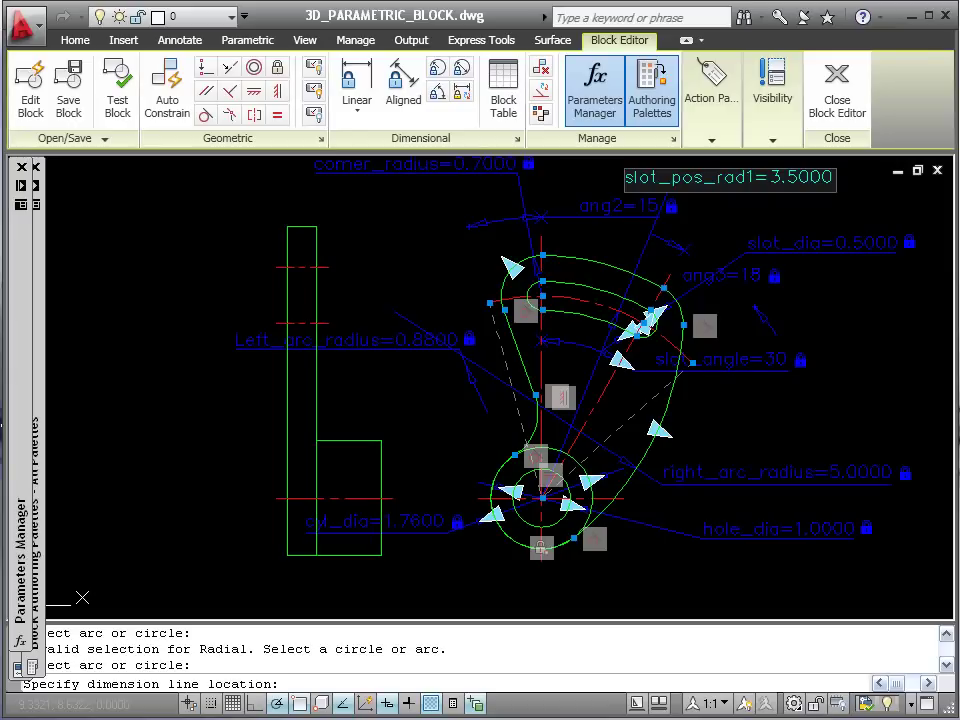
key("BackSpace")
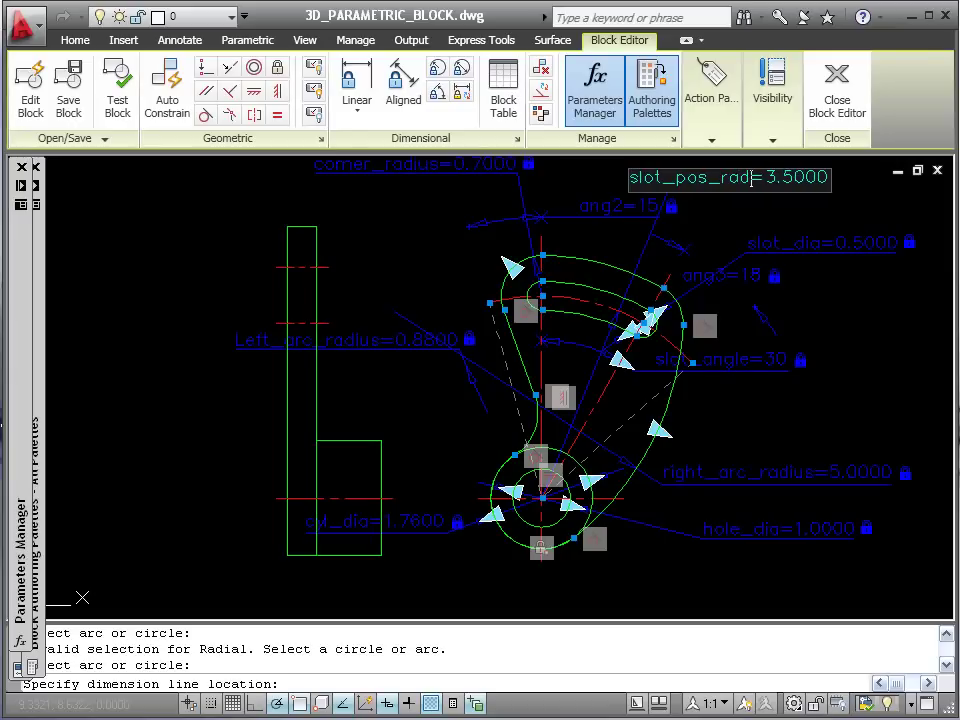
type("iu")
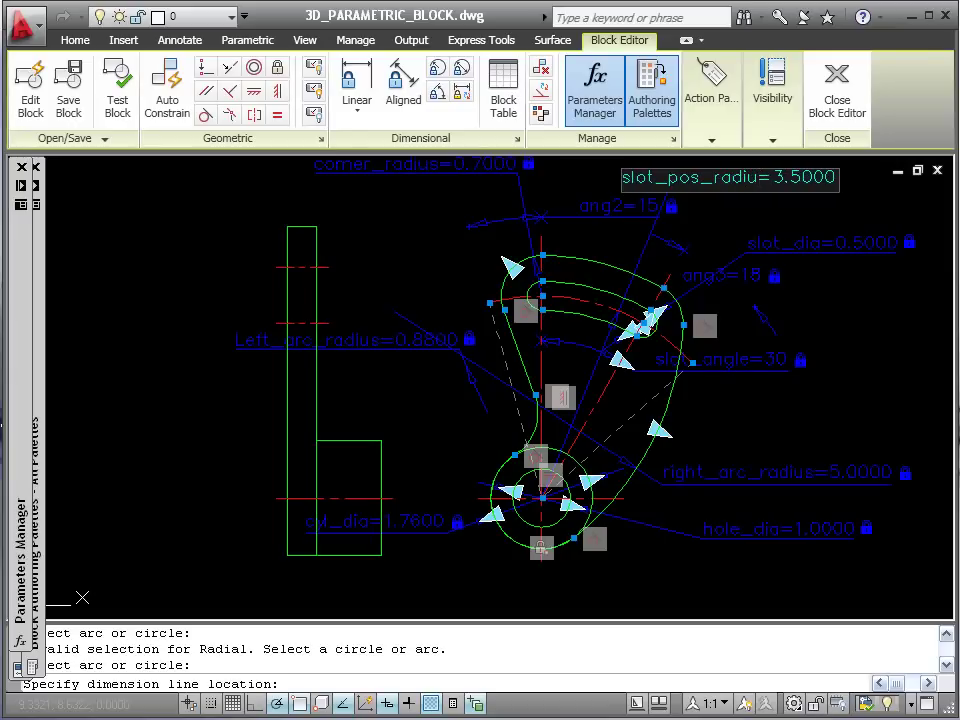
type("s")
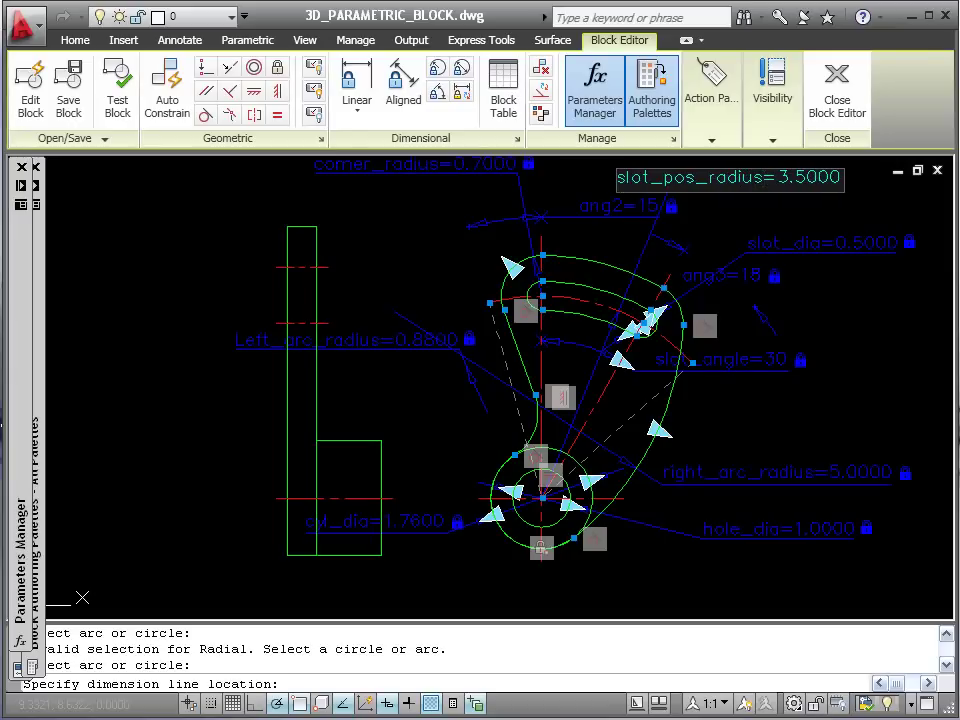
key("Return")
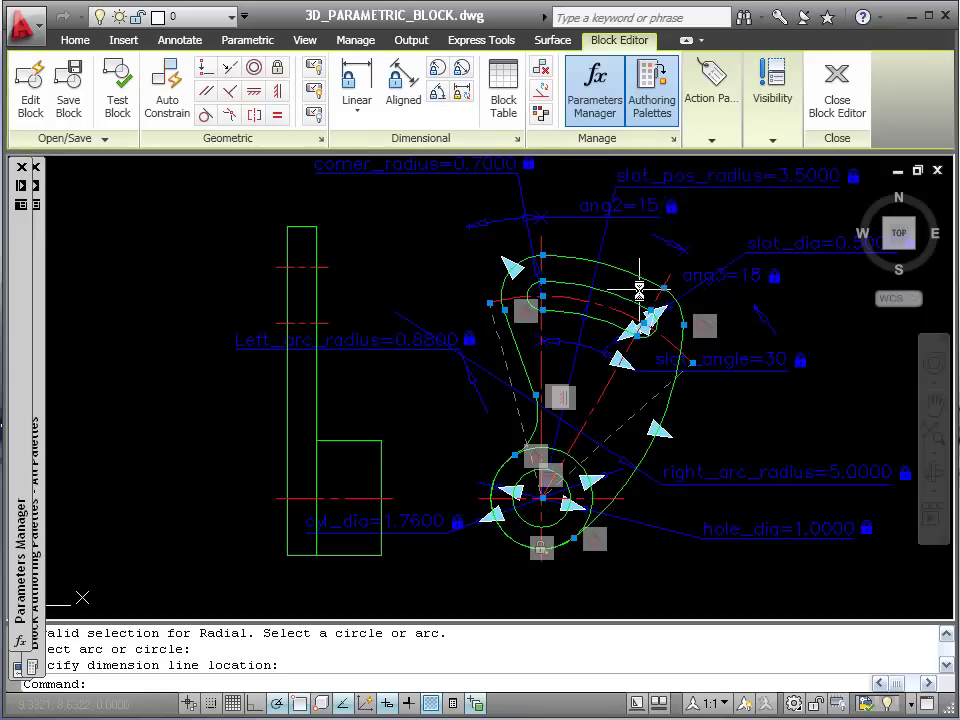
Turn on the Dimension layer to show the dimensions again.
left_click(234, 18)
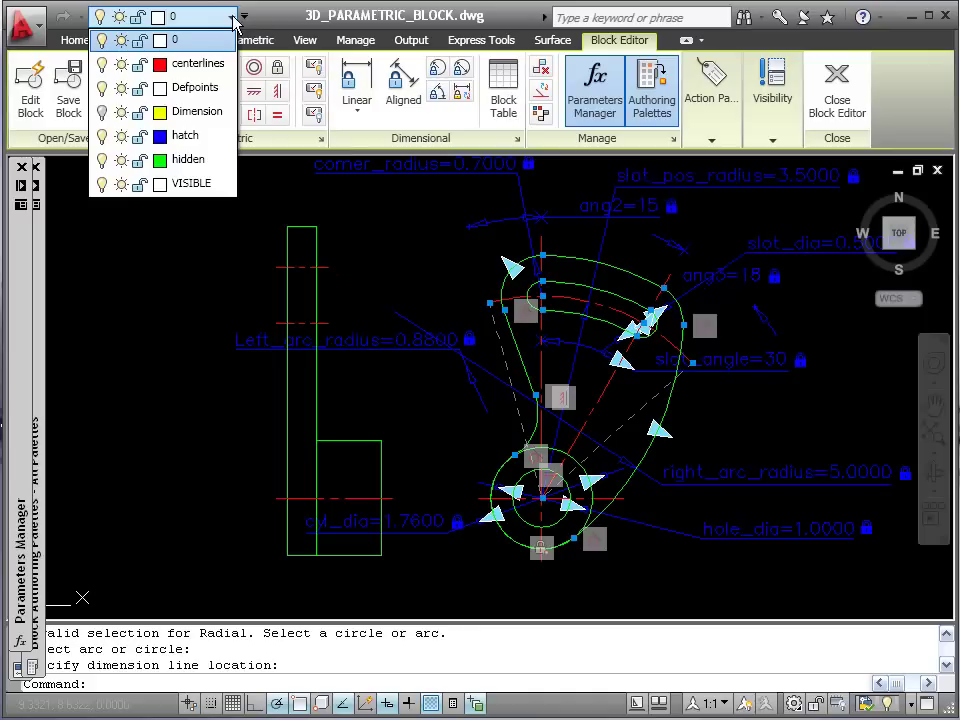
left_click(100, 112)
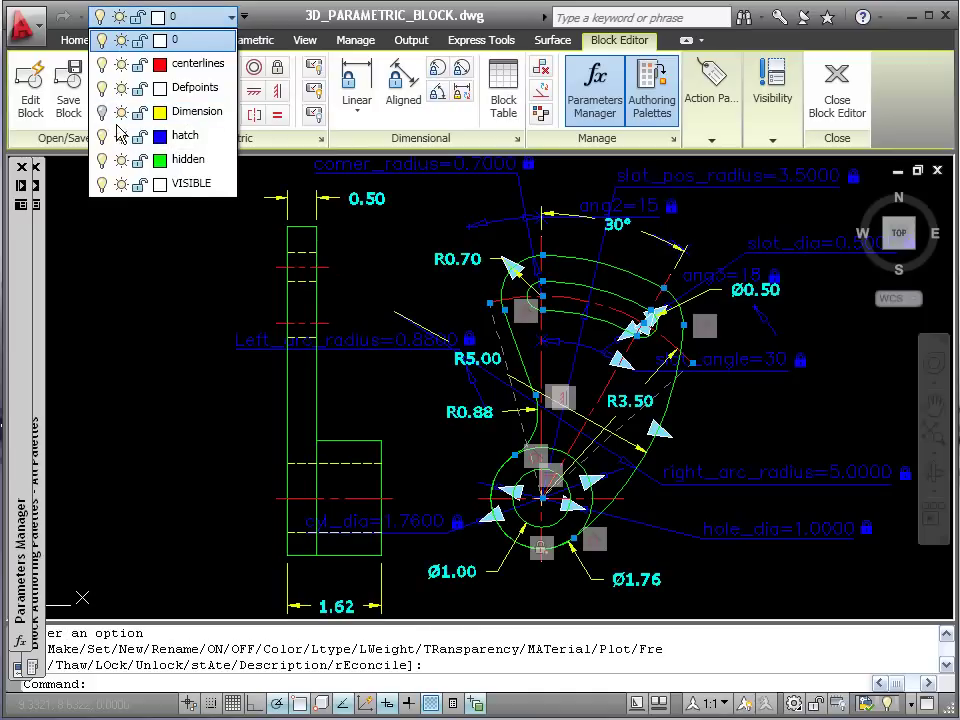
left_click(205, 285)
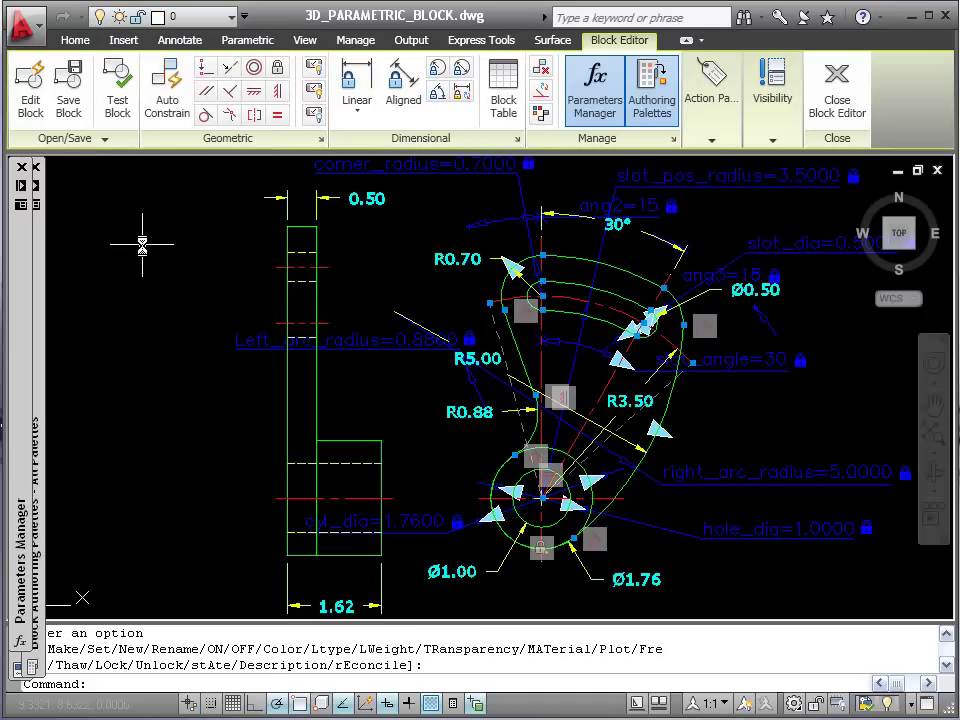
Zoom out and erase the left-hand side-view profile, including its 0.50 and 1.62 dimensions.
type("z")
key("Return")
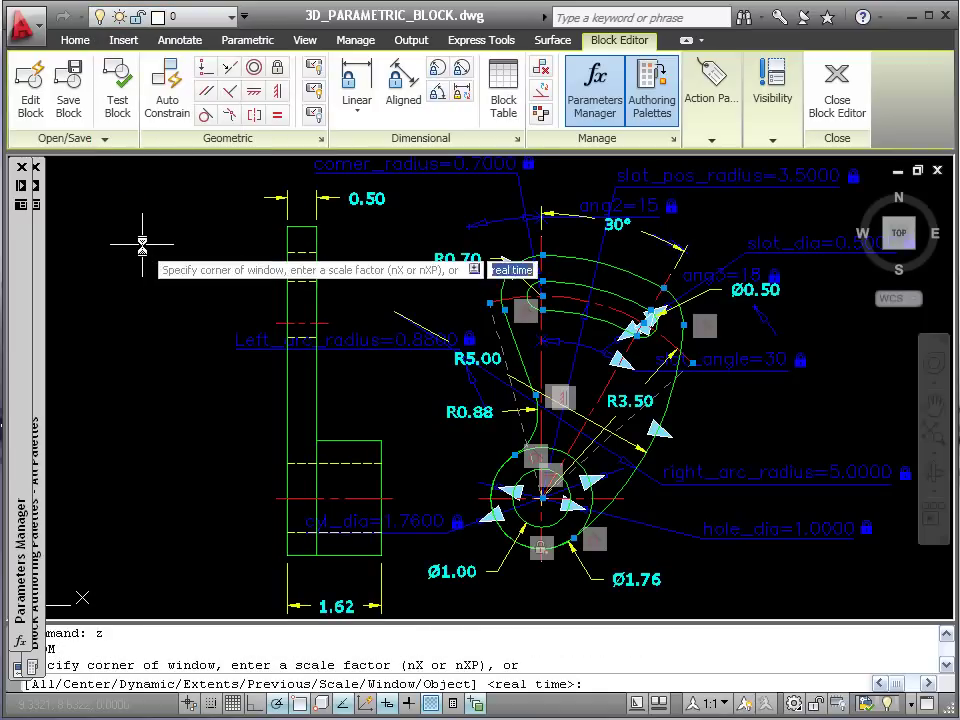
key("Return")
left_click_drag(222, 240, 203, 296)
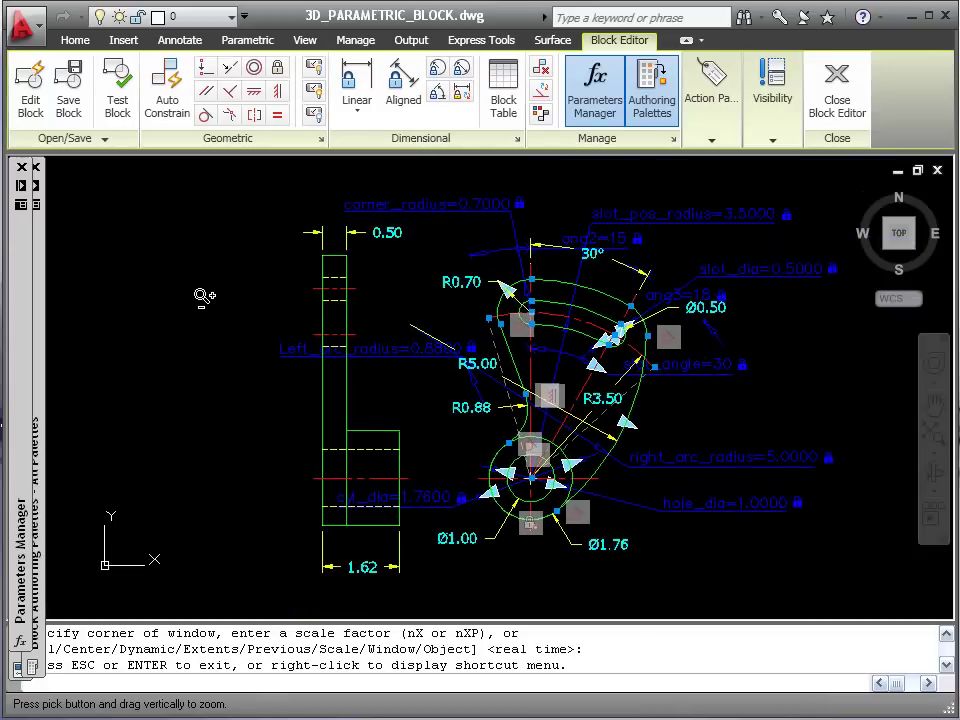
key("Escape")
left_click(244, 190)
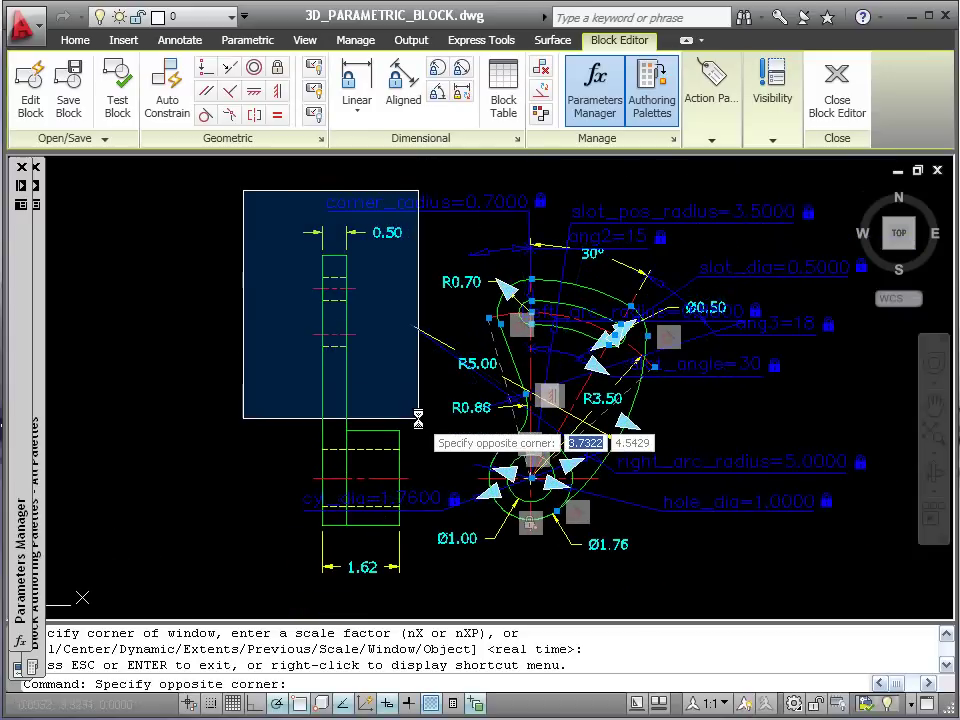
left_click(439, 576)
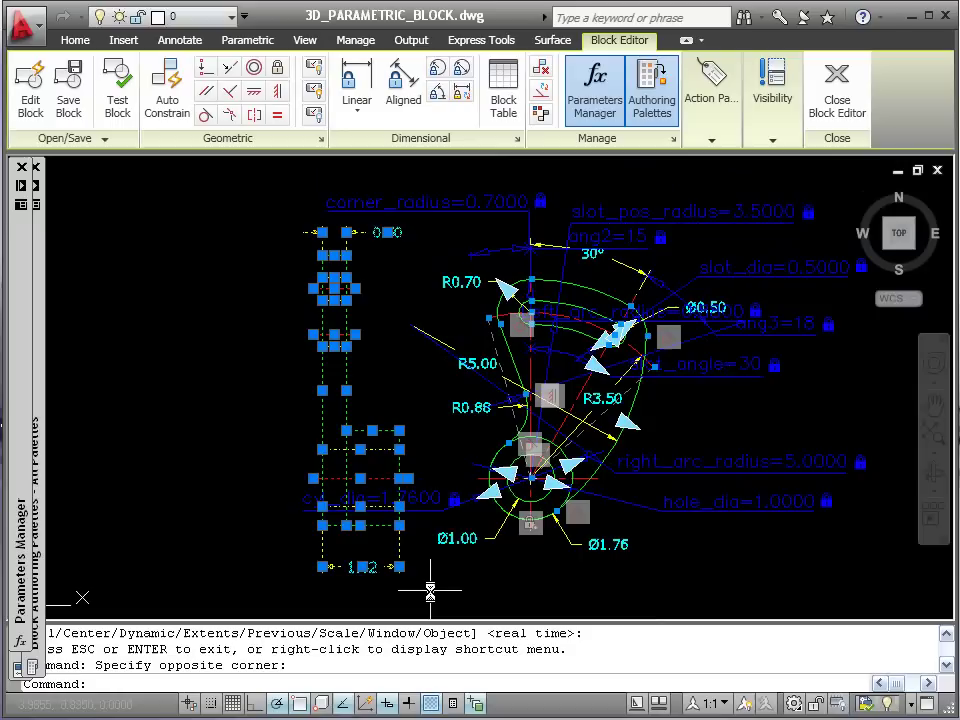
key("Delete")
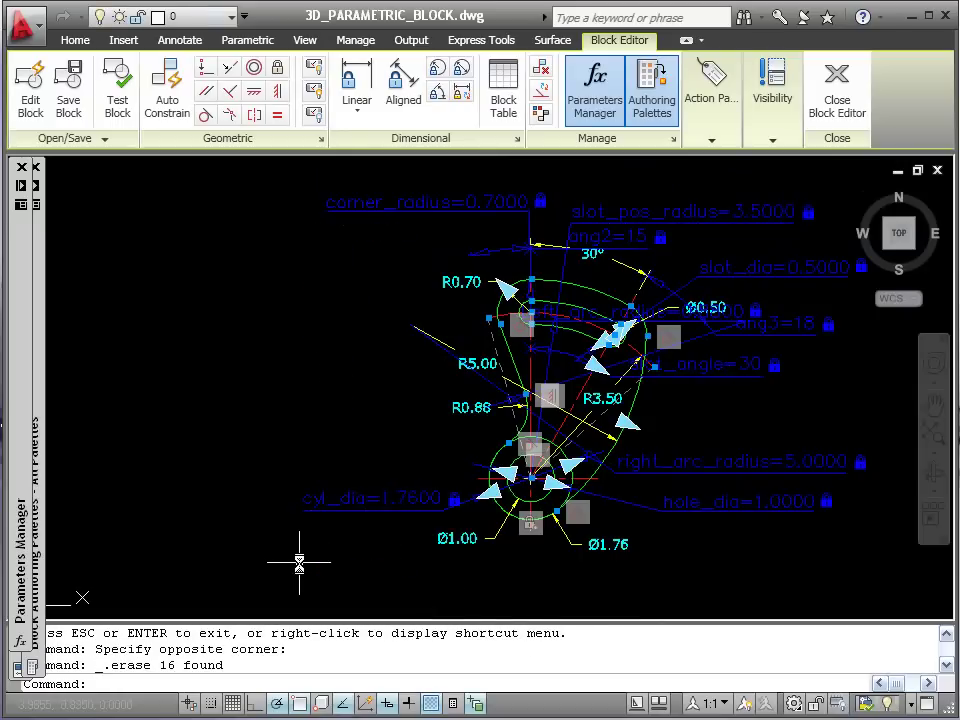
Switch off the Dimension layer to hide the dimensions.
left_click(234, 30)
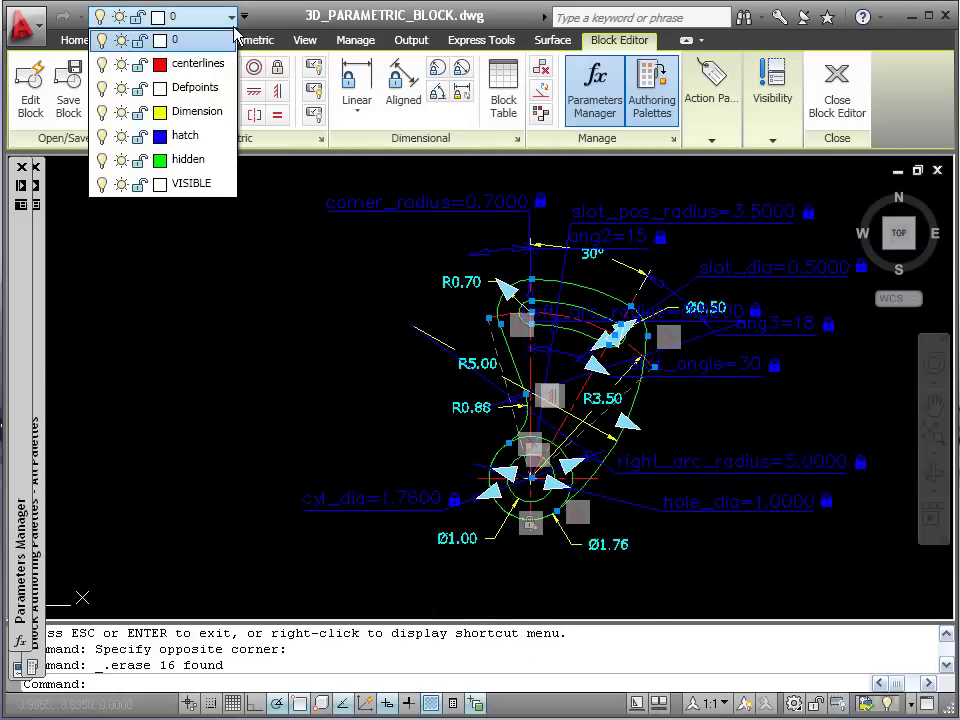
left_click(101, 112)
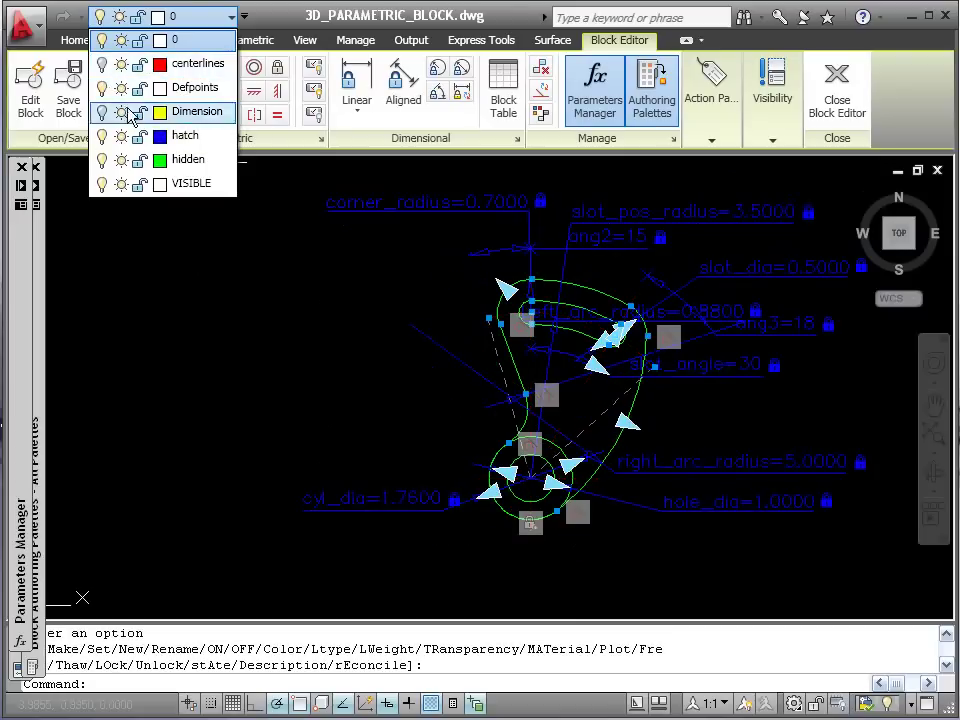
left_click(144, 230)
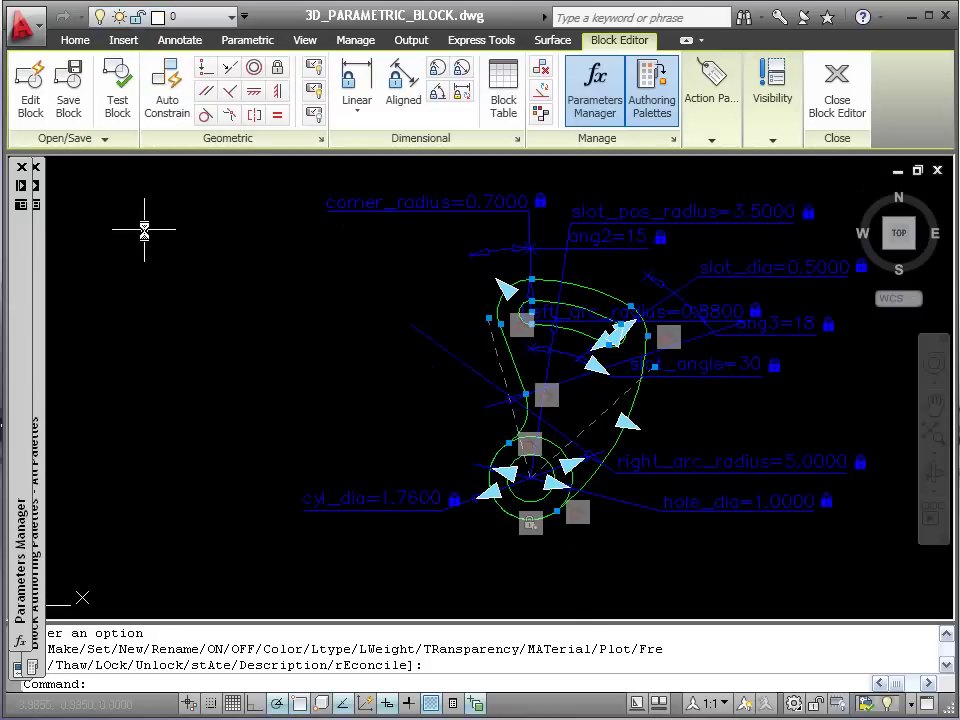
key("Escape")
Make VISIBLE the current layer.
left_click(233, 17)
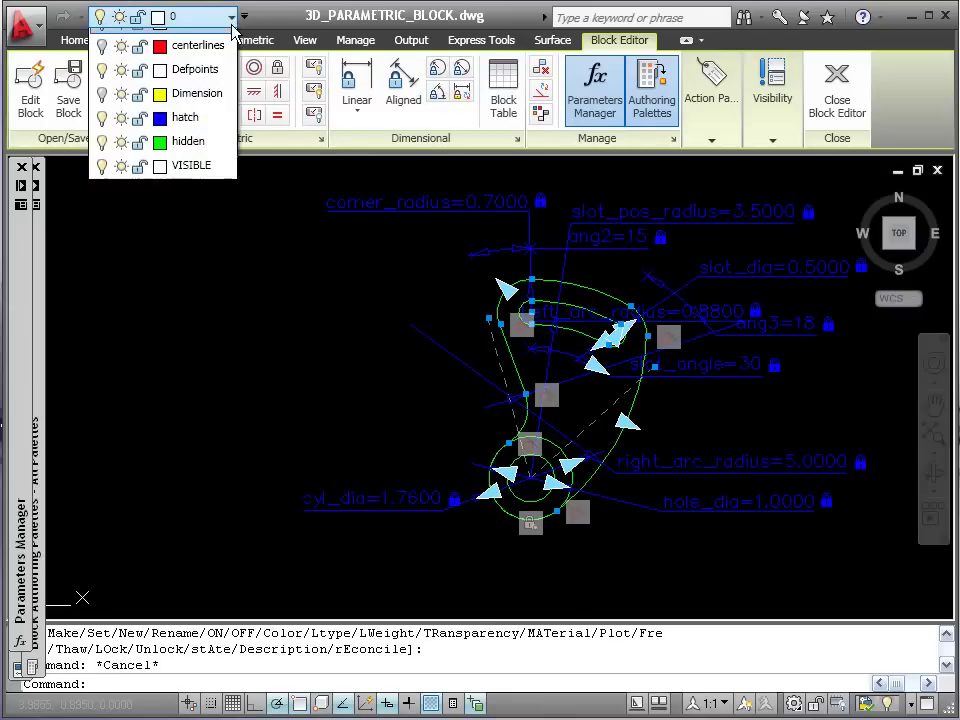
left_click(190, 182)
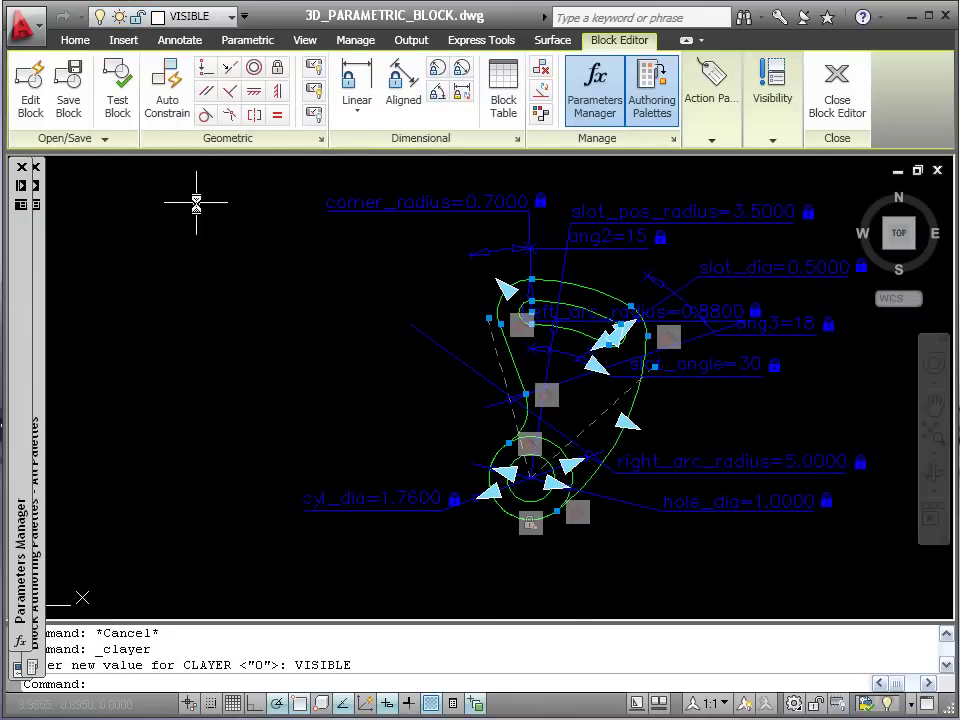
key("Escape")
mouse_move(888, 252)
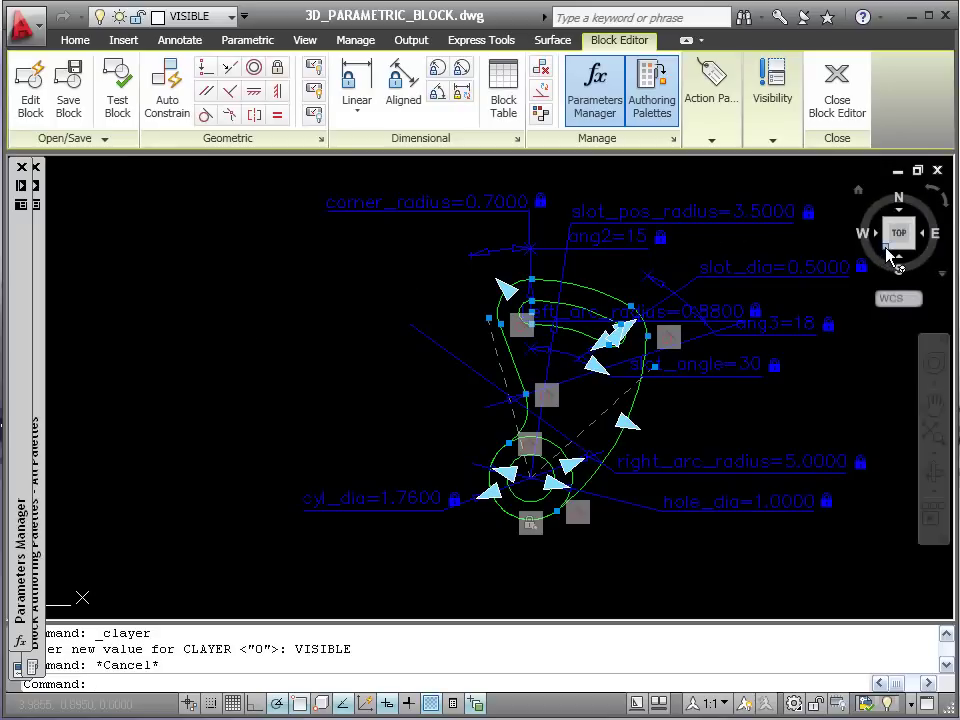
Switch to a southwest isometric view, window-zoom on the block profile and pan it to centre.
left_click(888, 252)
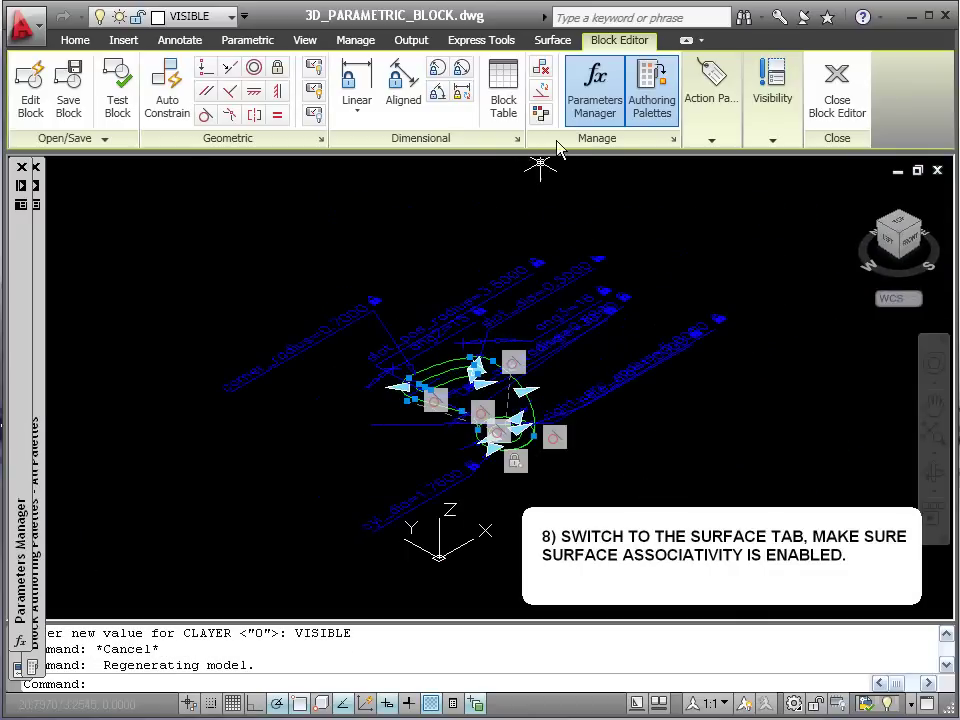
left_click(554, 42)
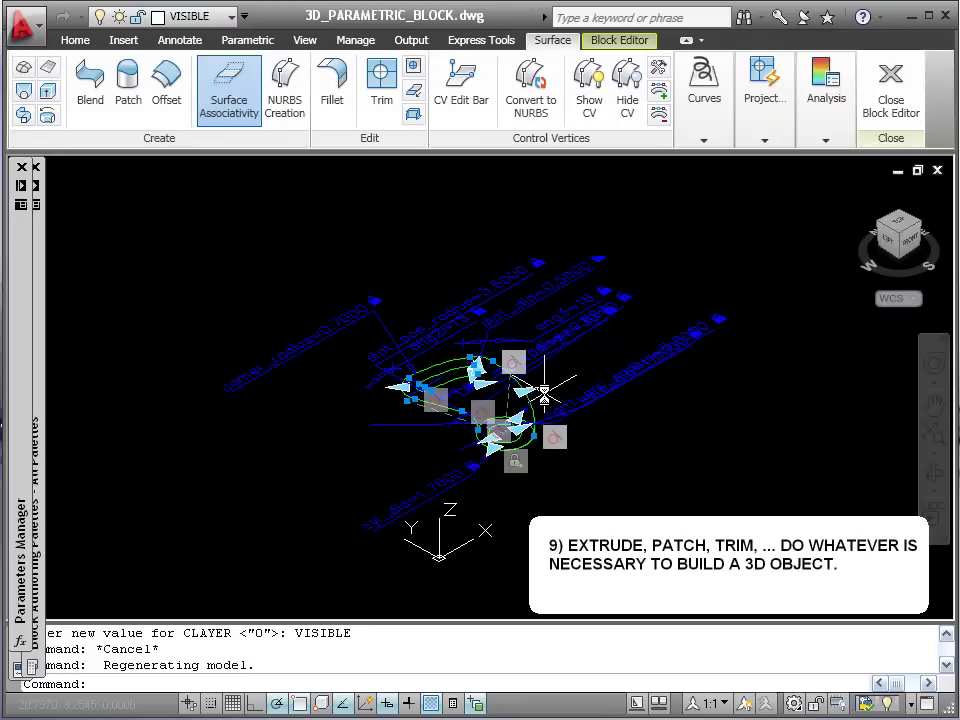
type("z")
key("Return")
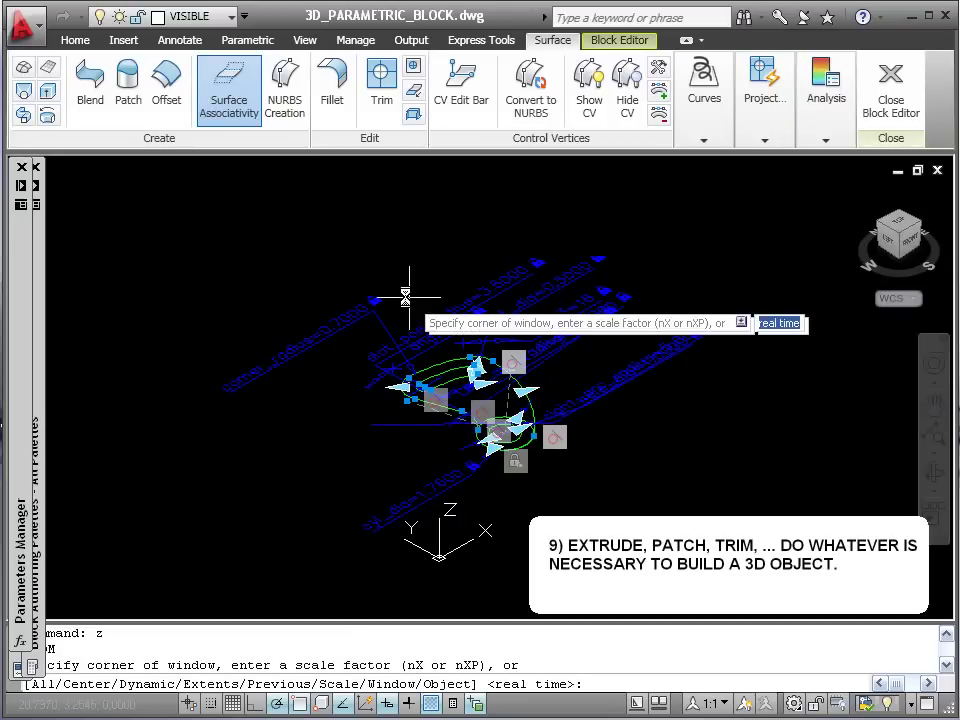
left_click(350, 292)
left_click(647, 497)
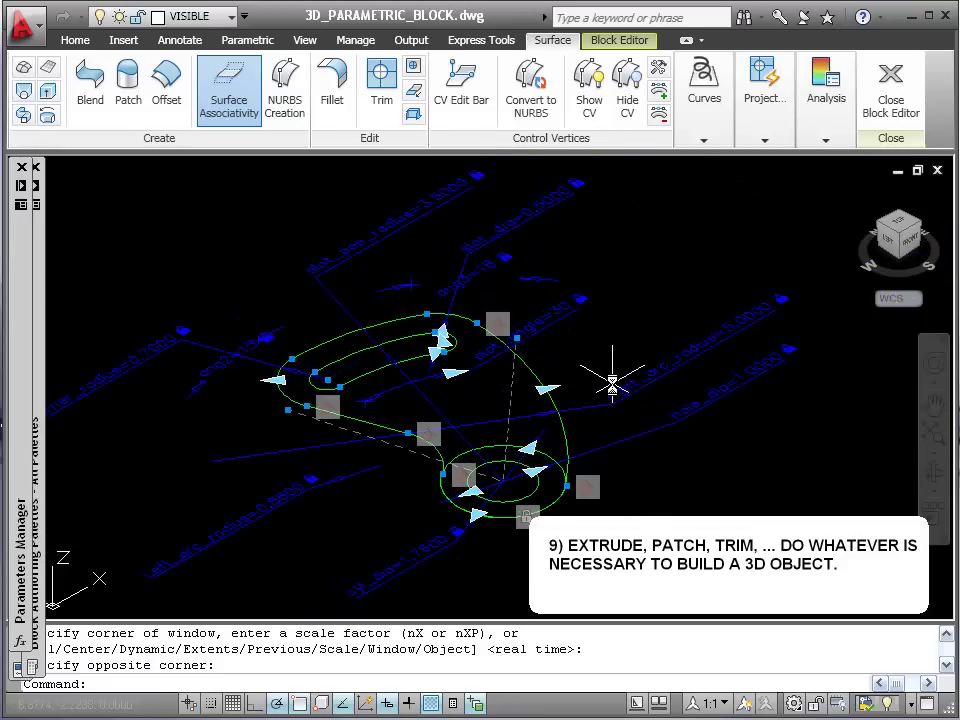
type("p")
key("Return")
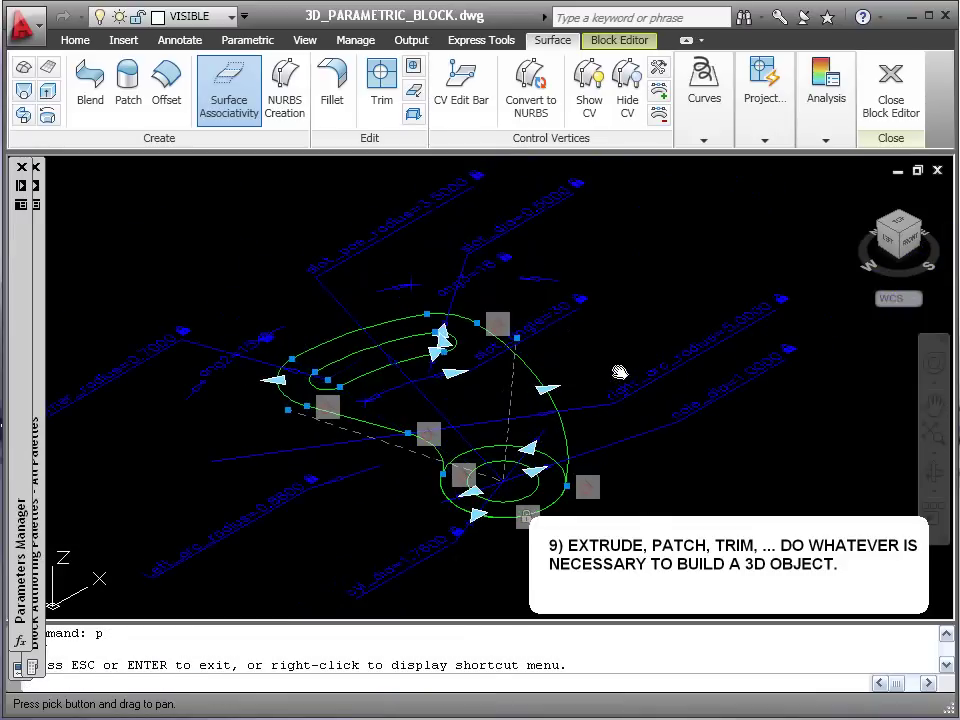
left_click_drag(603, 363, 537, 333)
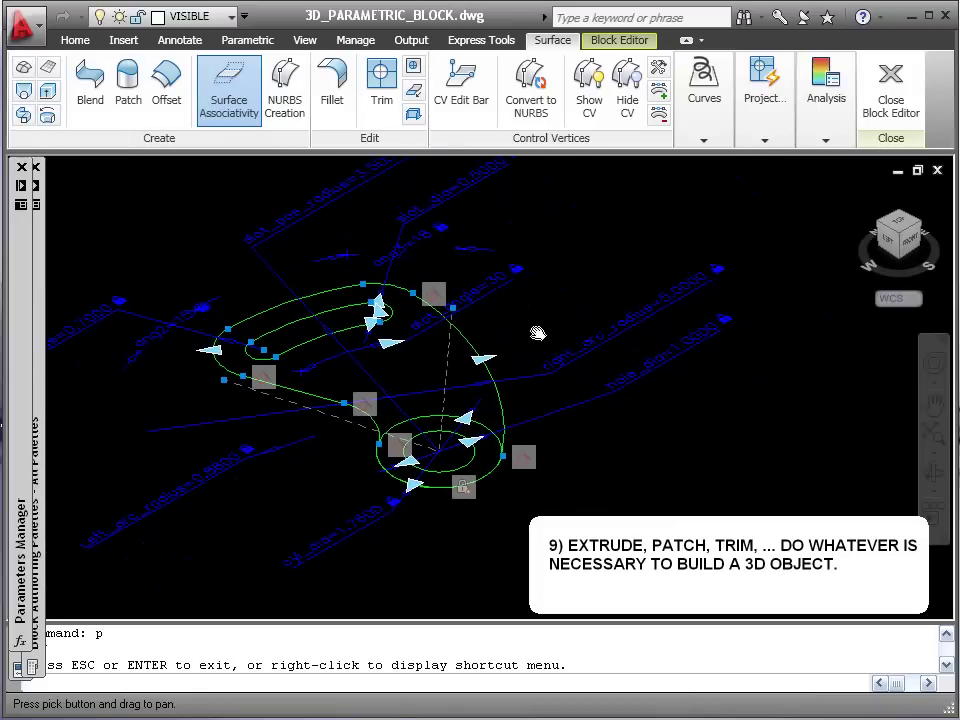
key("Escape")
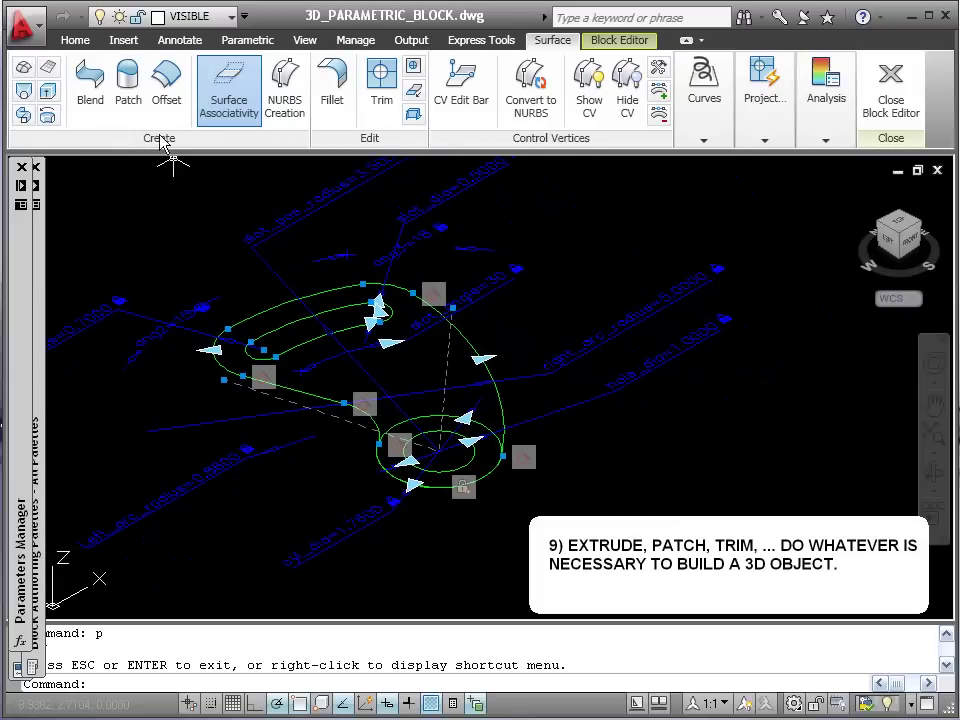
Start a surface extrusion of the base outline, then cancel it and clear the selection.
left_click(48, 92)
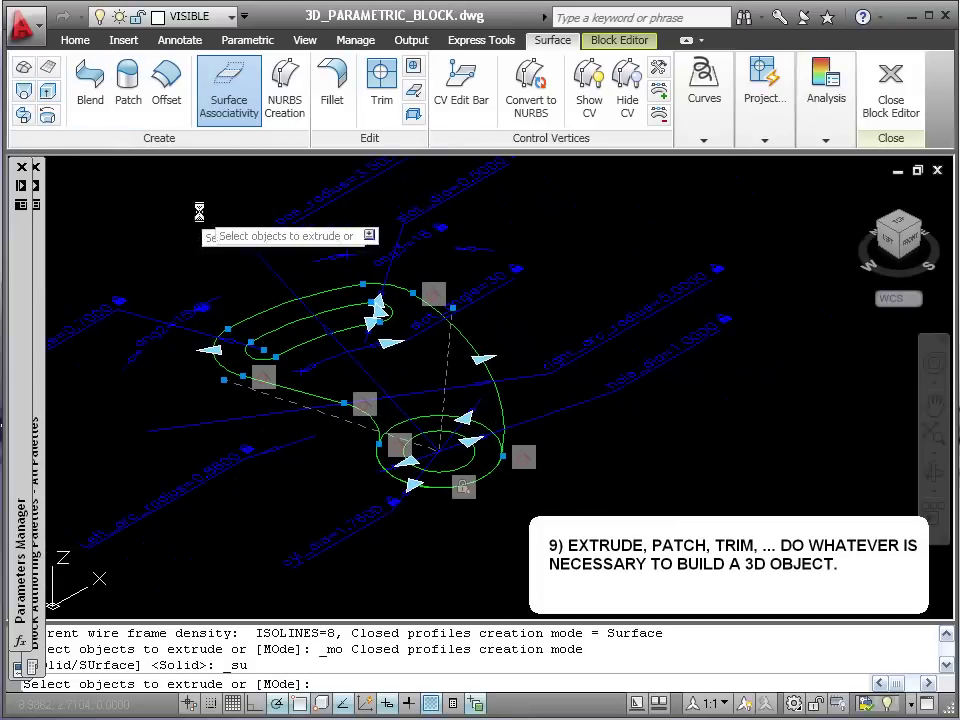
left_click(475, 356)
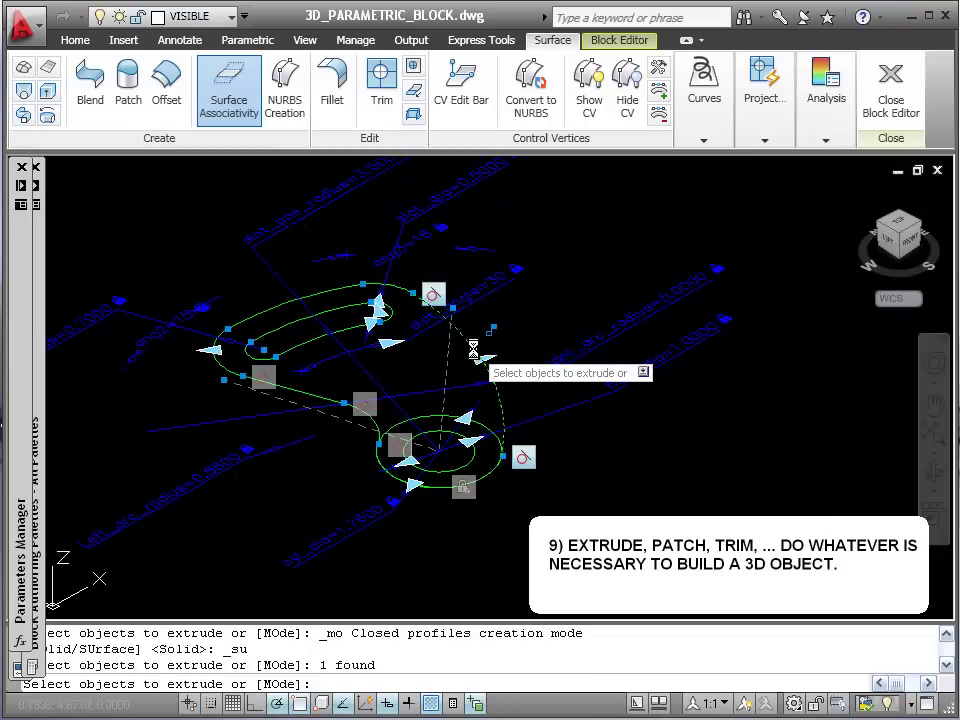
left_click(400, 290)
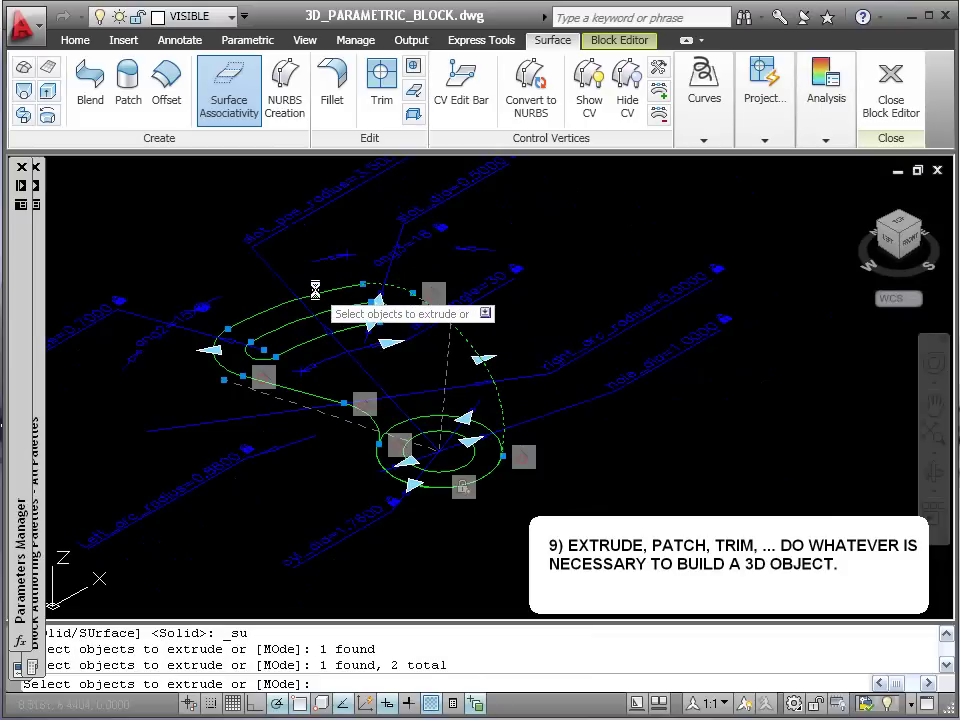
key("Escape")
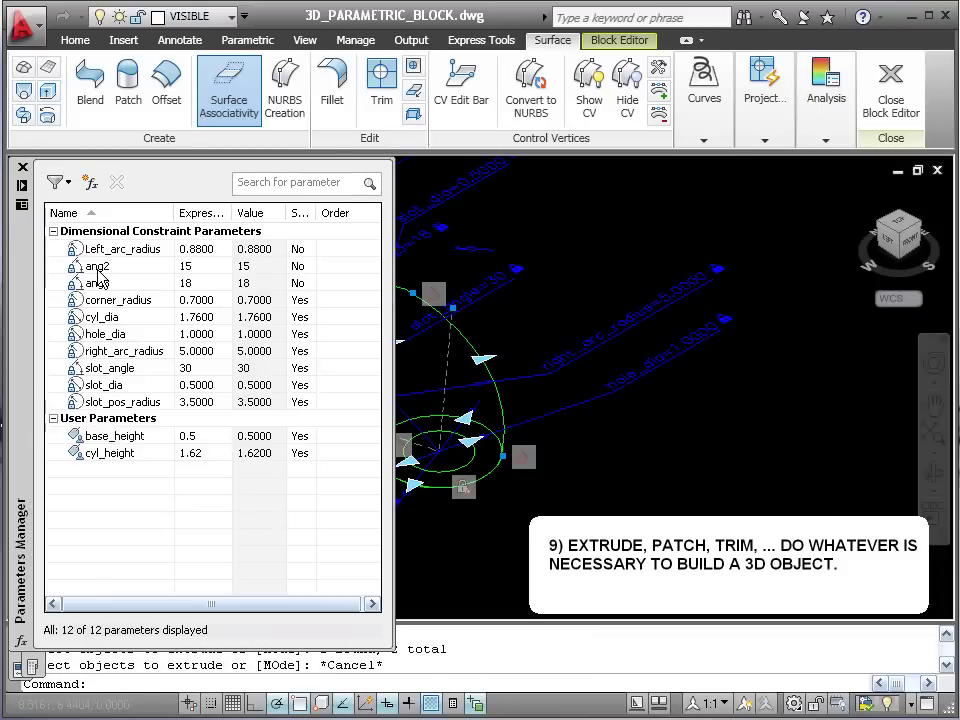
Copy the base_height parameter name in the Parameters Manager, leaving it unchanged.
double_click(147, 441)
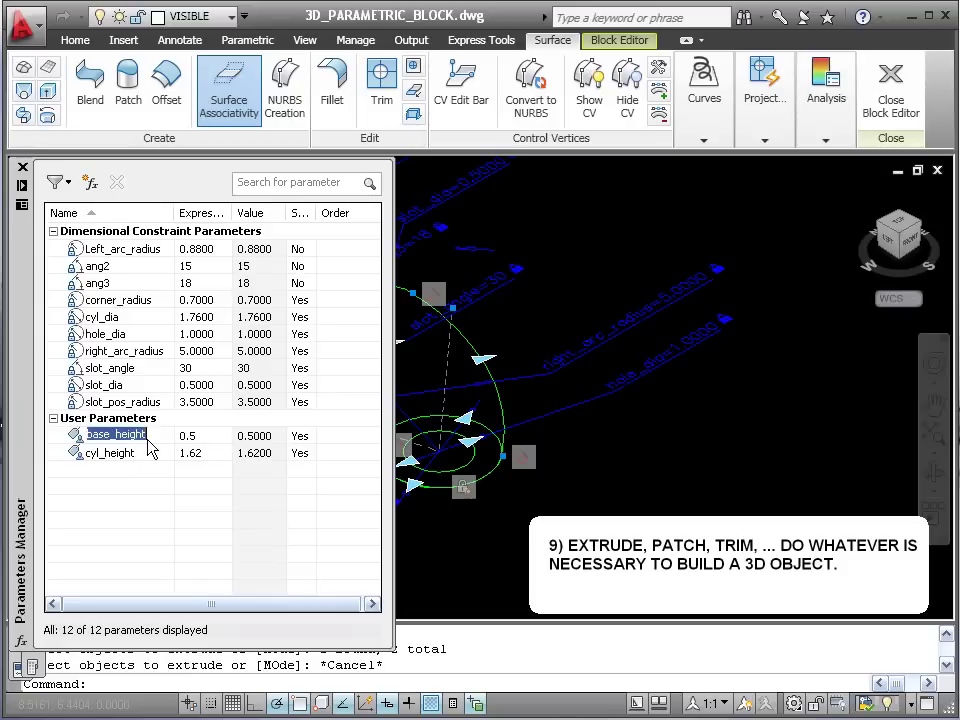
right_click(148, 441)
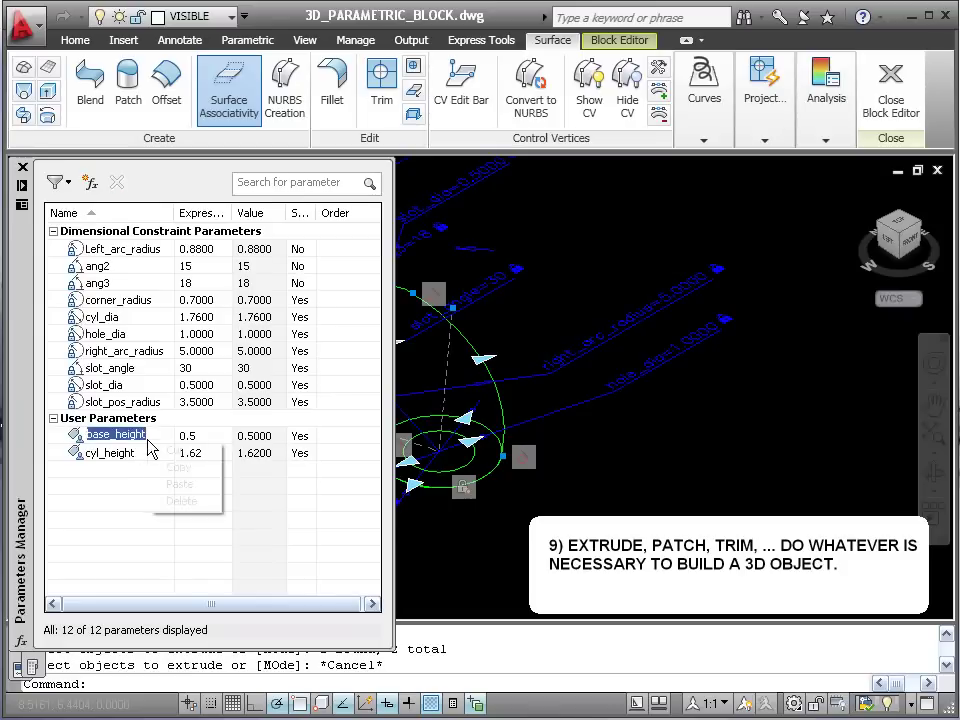
left_click(193, 469)
key("Return")
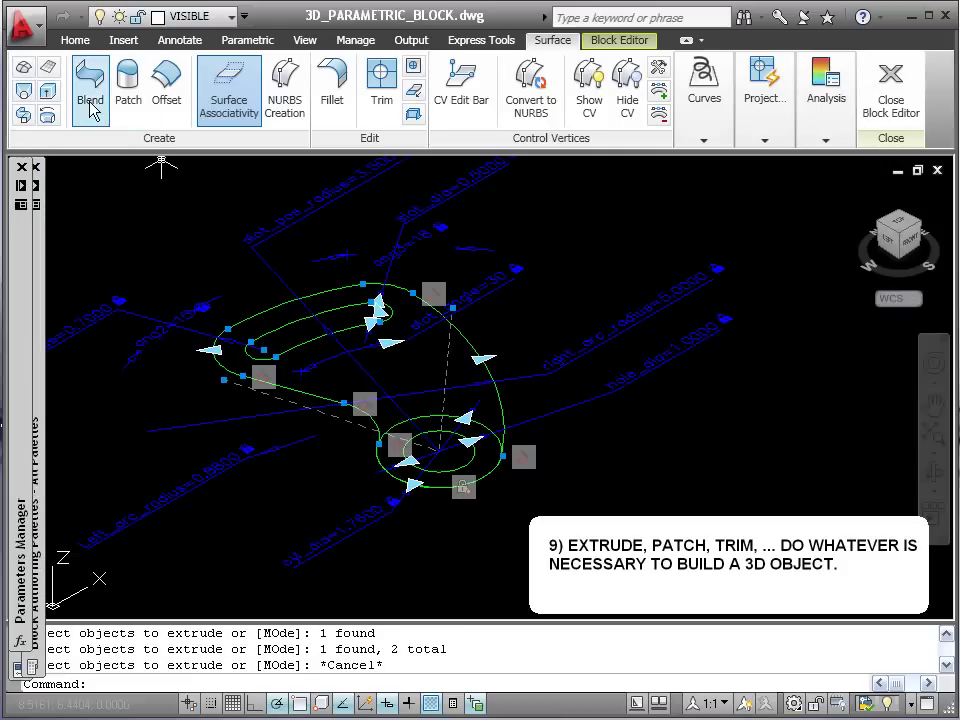
Start Surface Extrude and pick the outer base outline curves, choosing Arc where curves overlap.
left_click(48, 92)
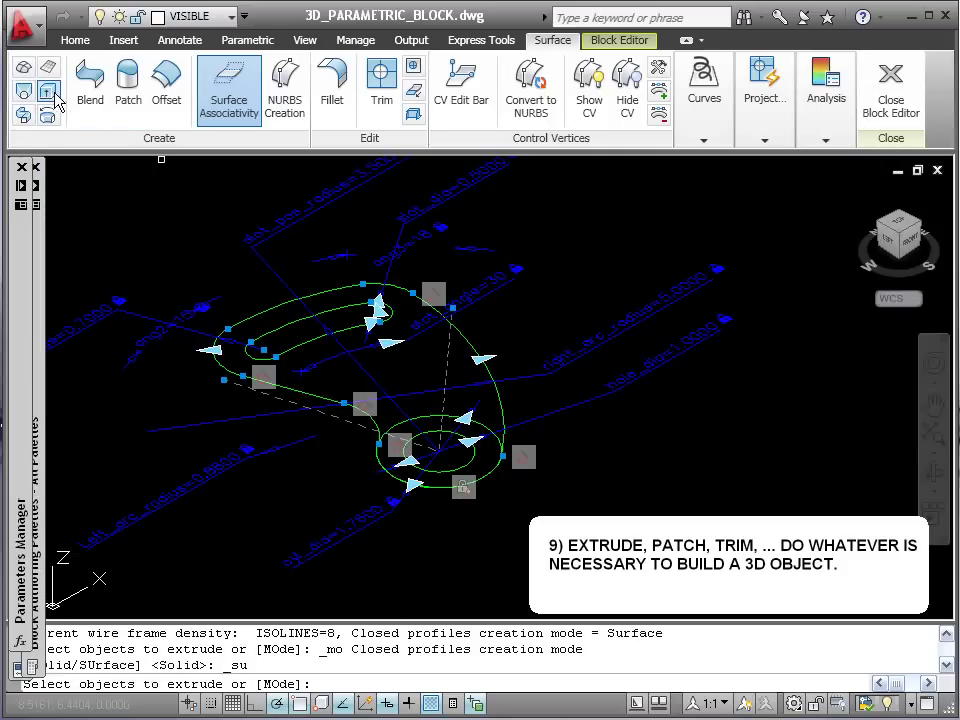
left_click(462, 337)
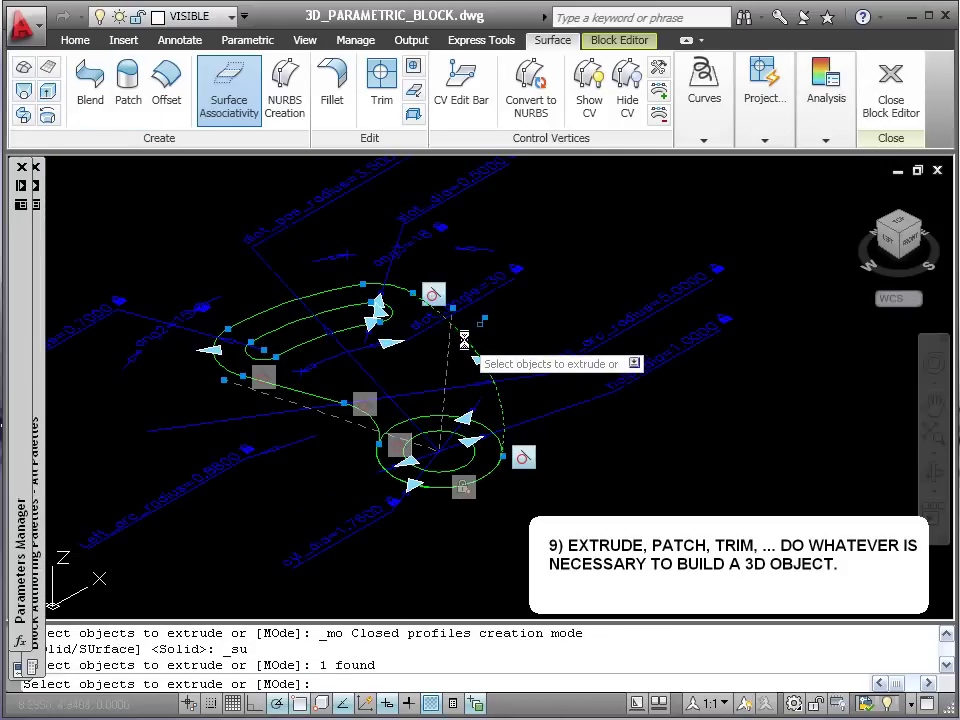
left_click(398, 286)
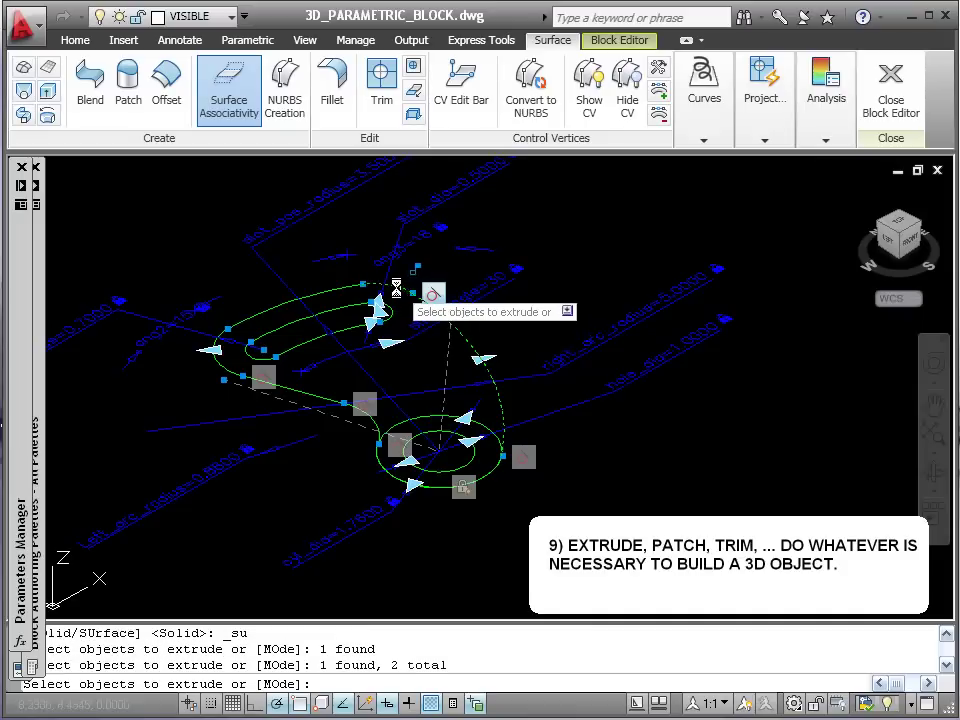
left_click(334, 290)
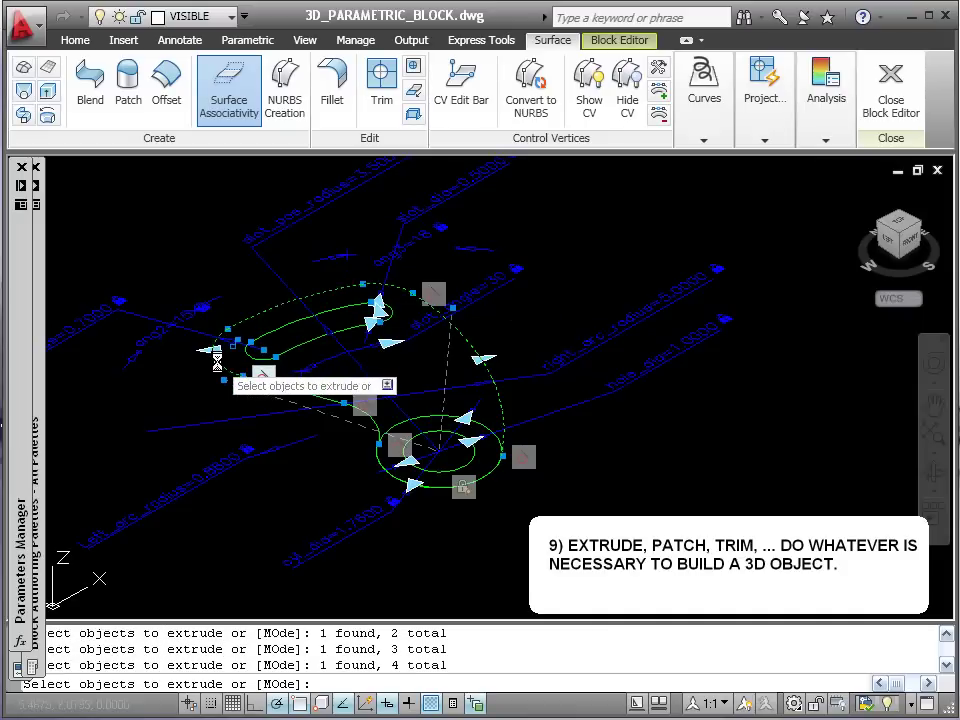
left_click(315, 398)
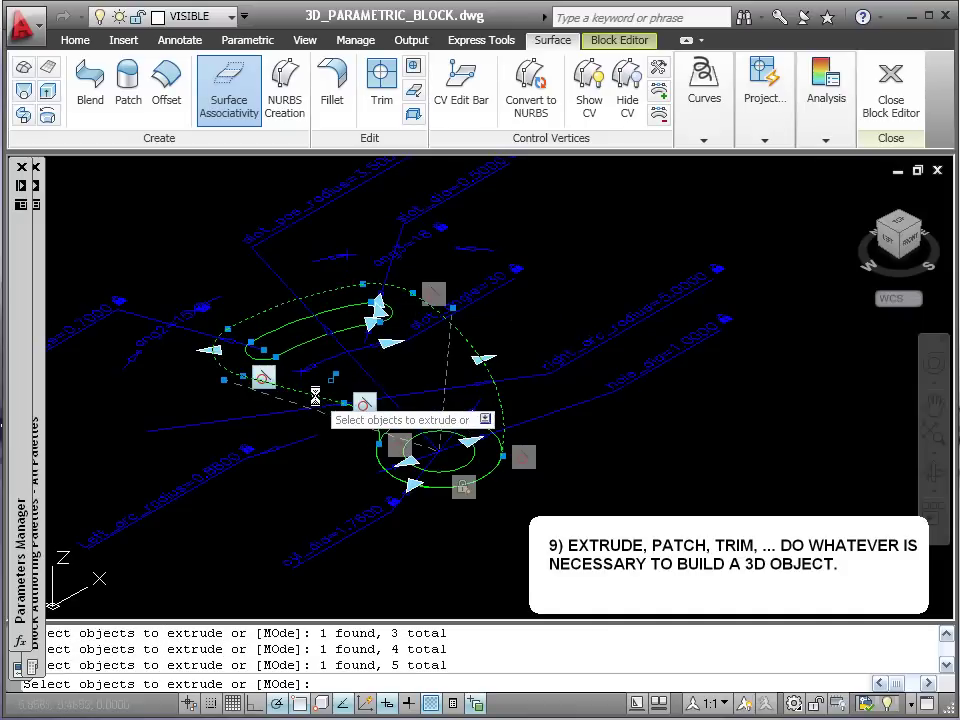
left_click(375, 430)
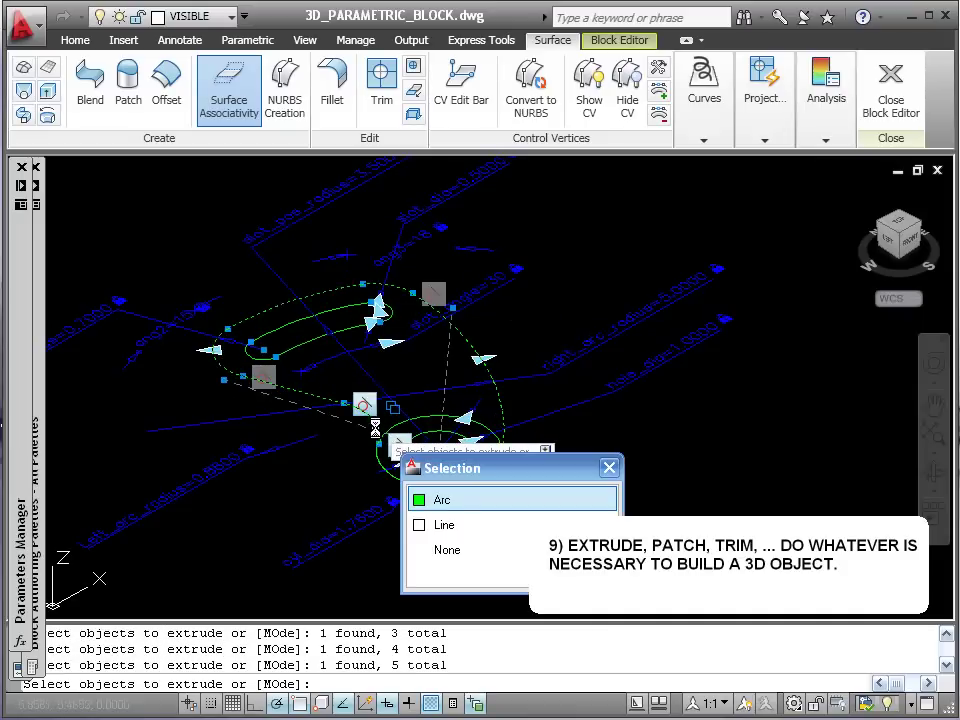
left_click(451, 503)
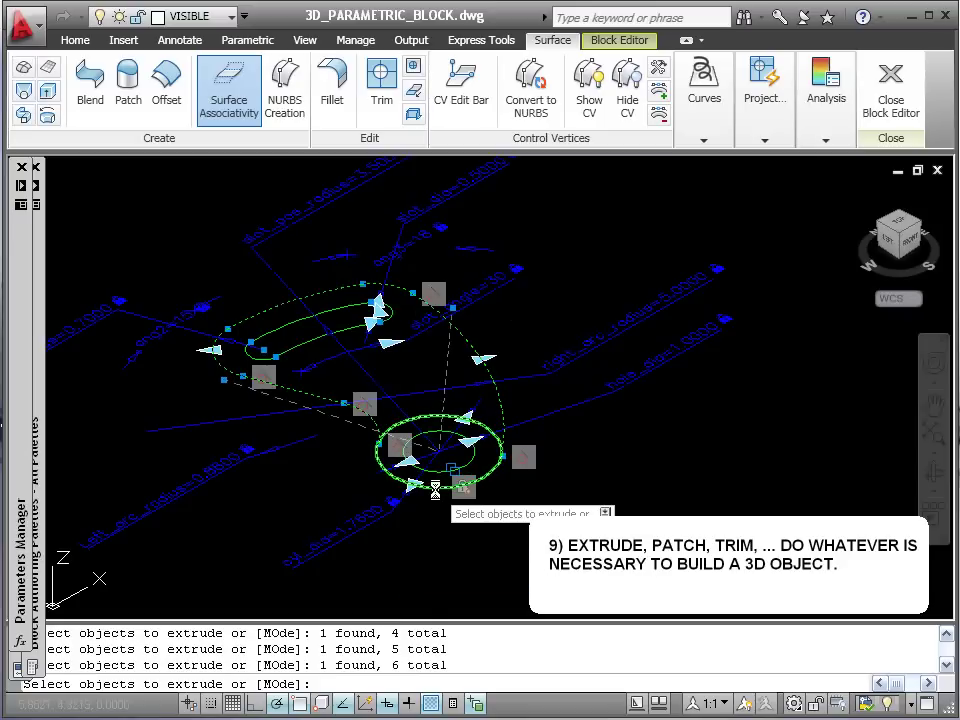
left_click(435, 489)
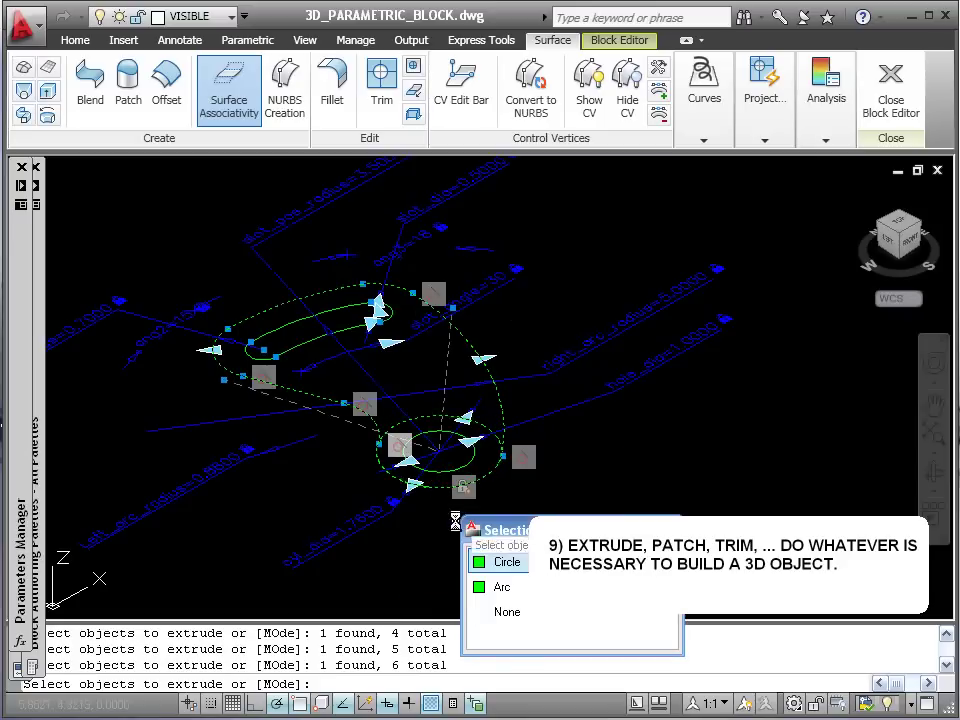
left_click(486, 592)
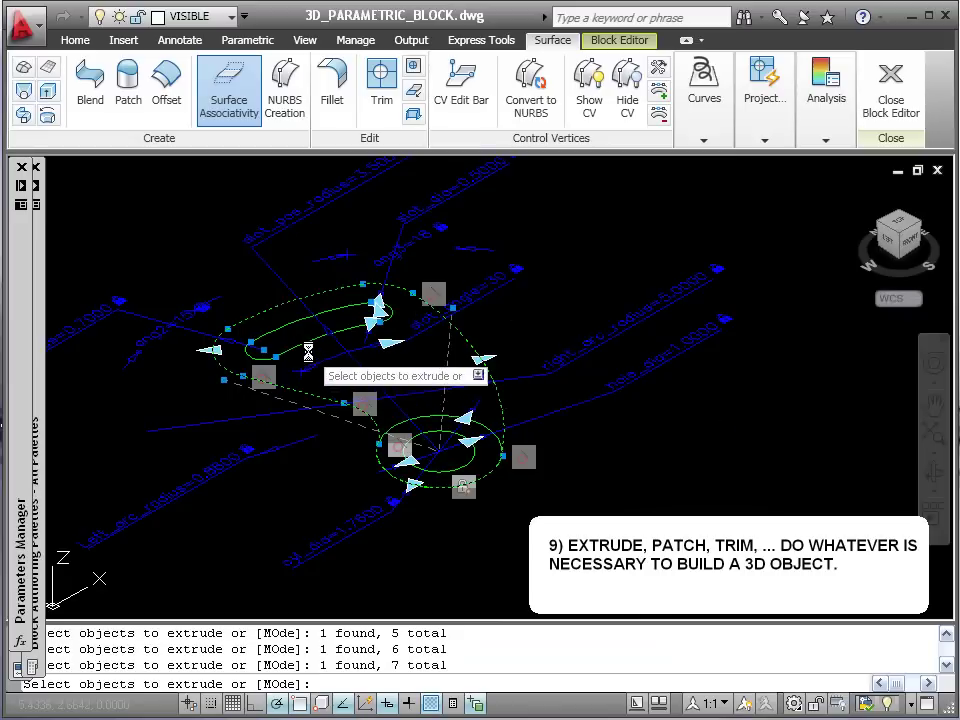
Add the slot curves and the last outline curve, completing the 11-curve selection.
left_click(308, 347)
left_click(256, 355)
left_click(257, 336)
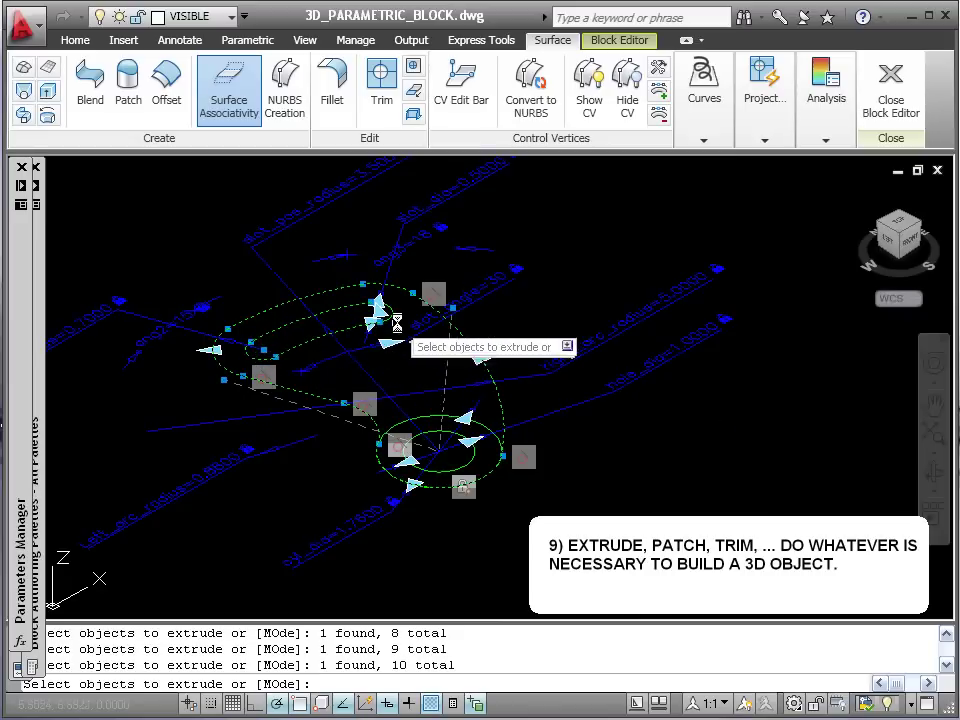
left_click(388, 315)
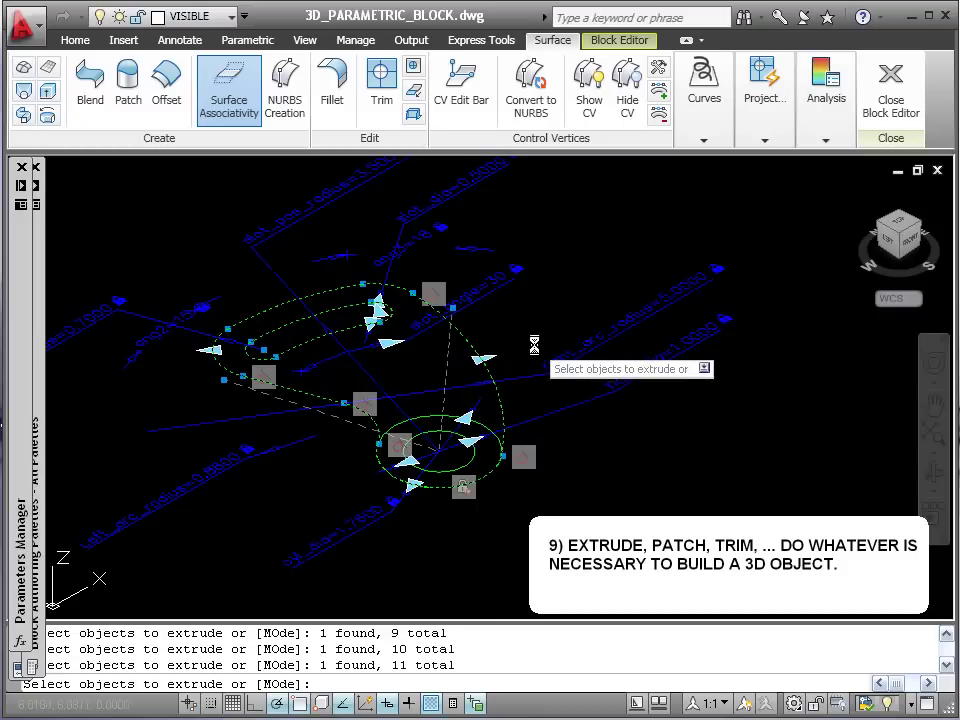
key("Return")
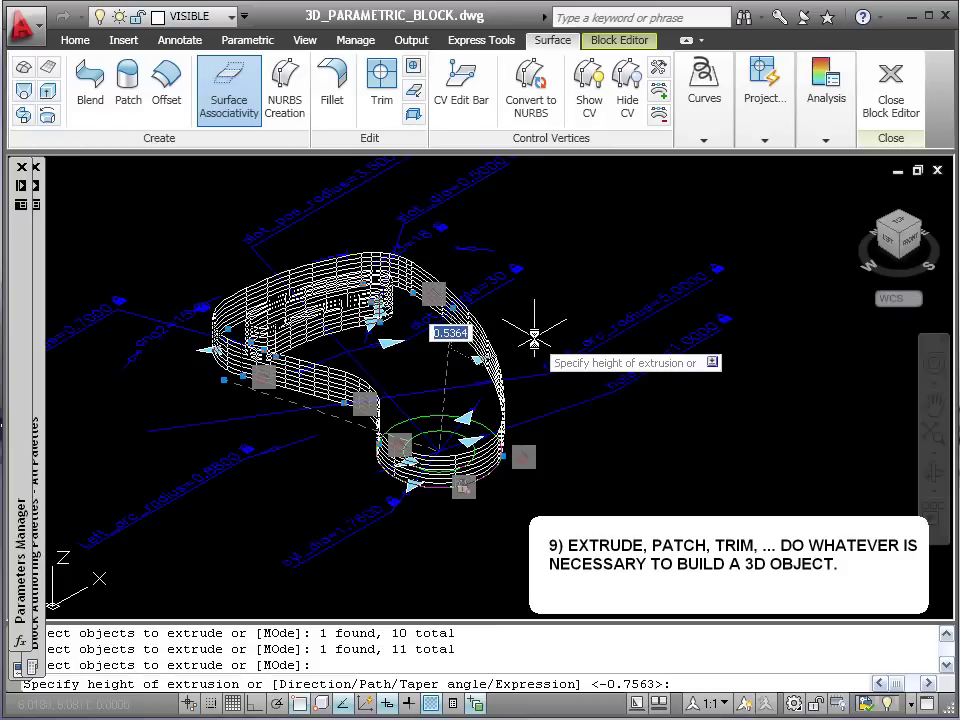
Set the extrusion height to the expression base_height.
key("Down")
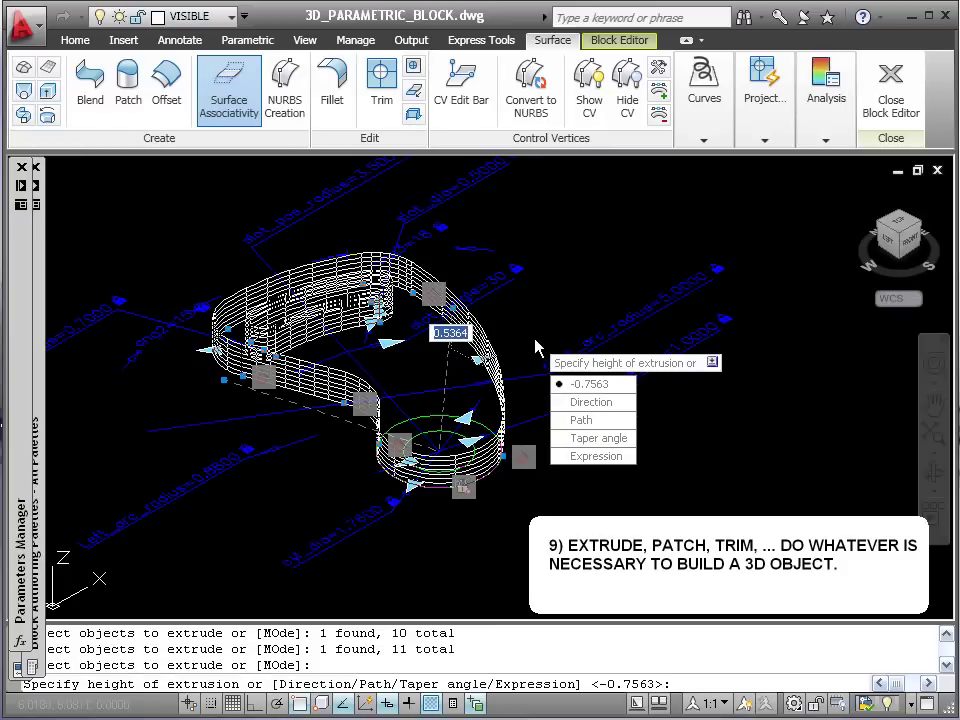
key("Down")
key("Down")
key("Down")
key("Down")
key("Return")
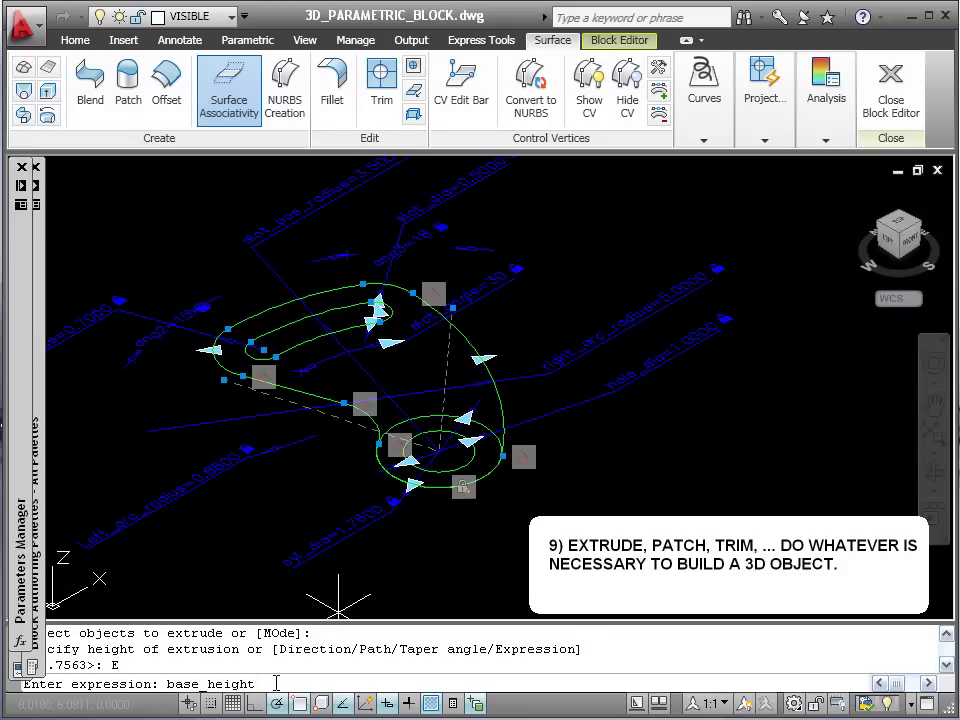
key("Return")
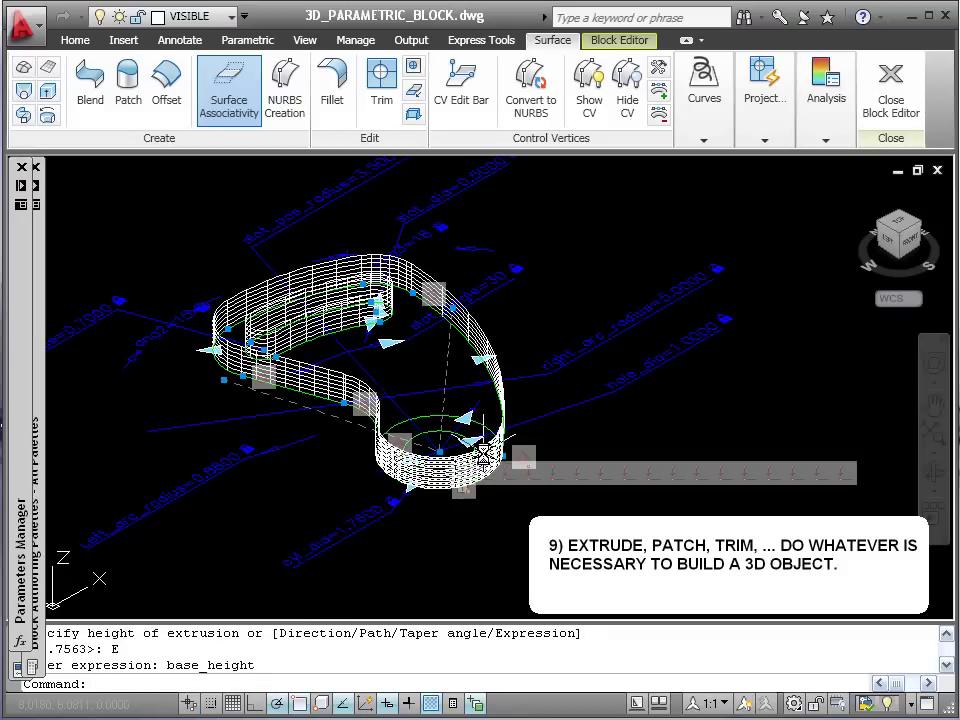
left_click(304, 40)
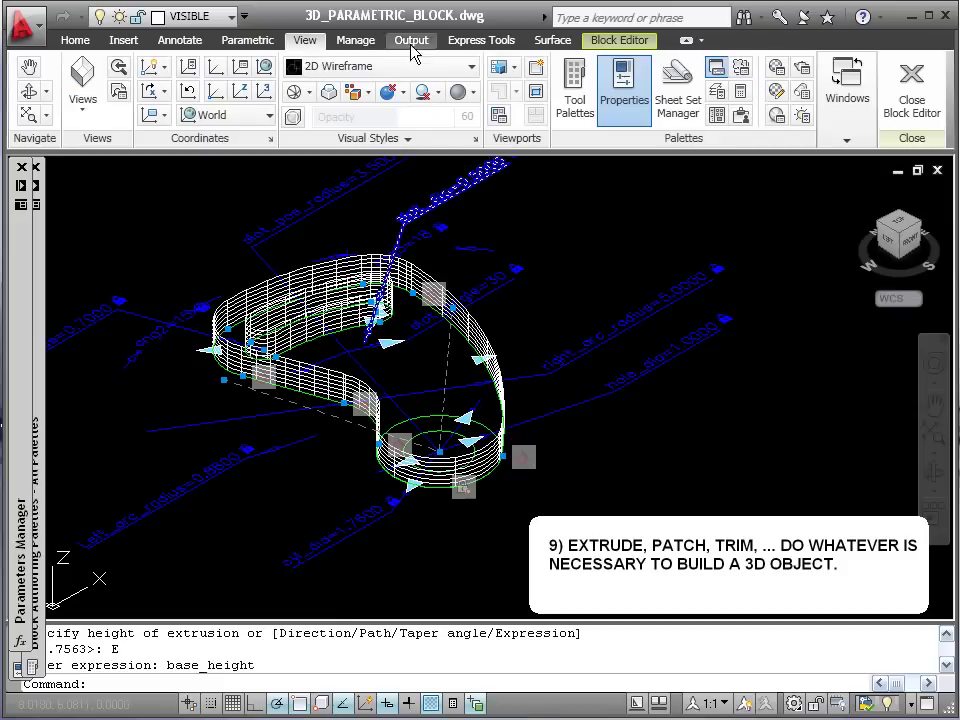
Shade the model and orbit it to inspect the extruded base walls from several angles.
left_click(470, 68)
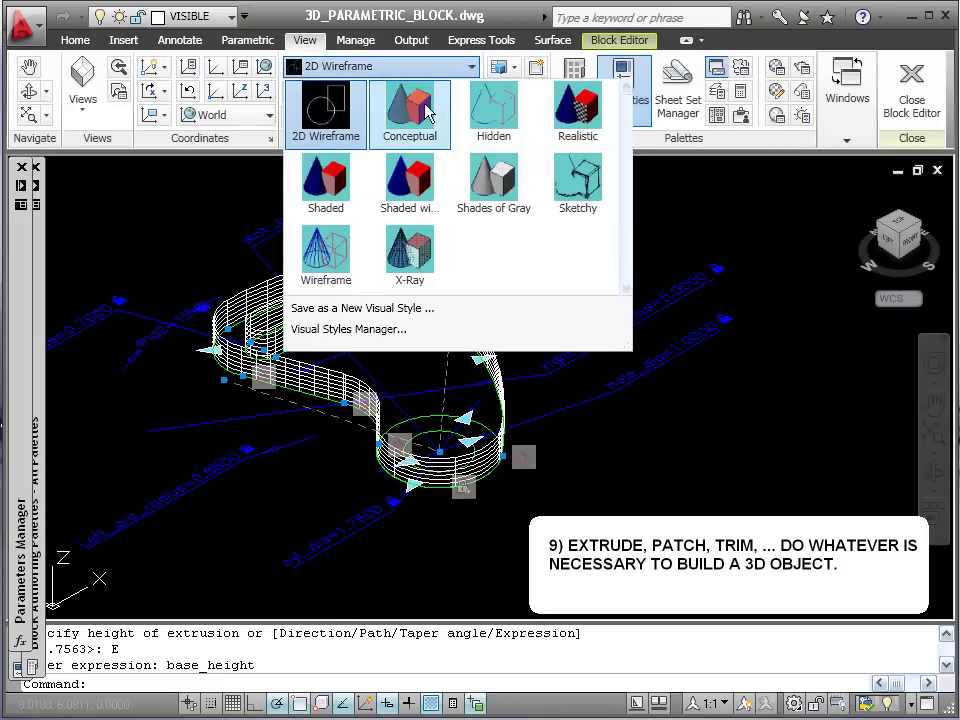
key("Escape")
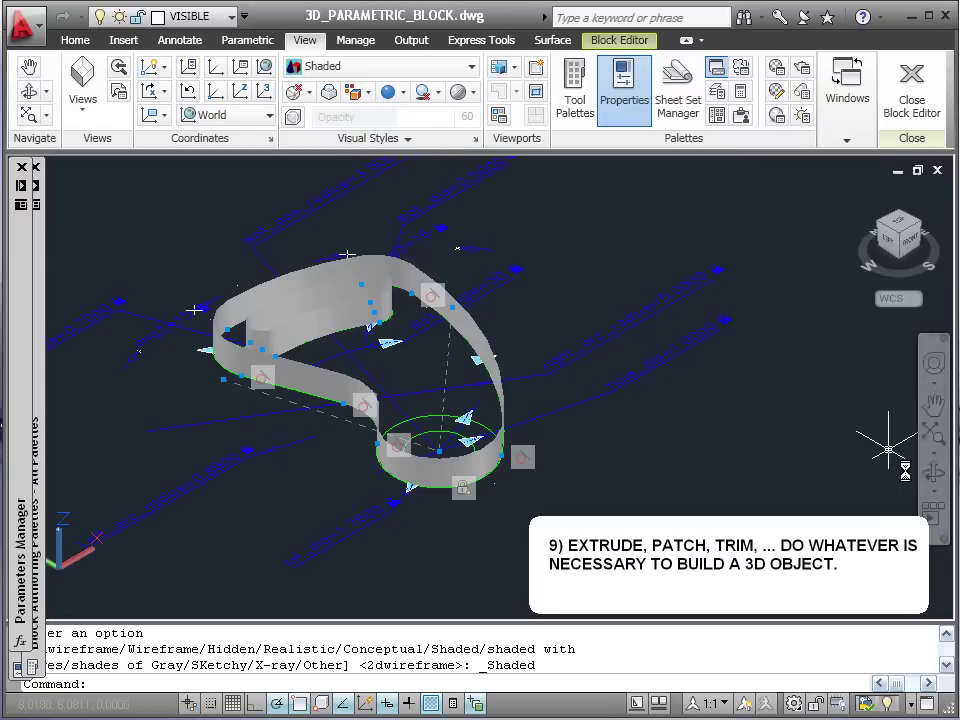
left_click(935, 478)
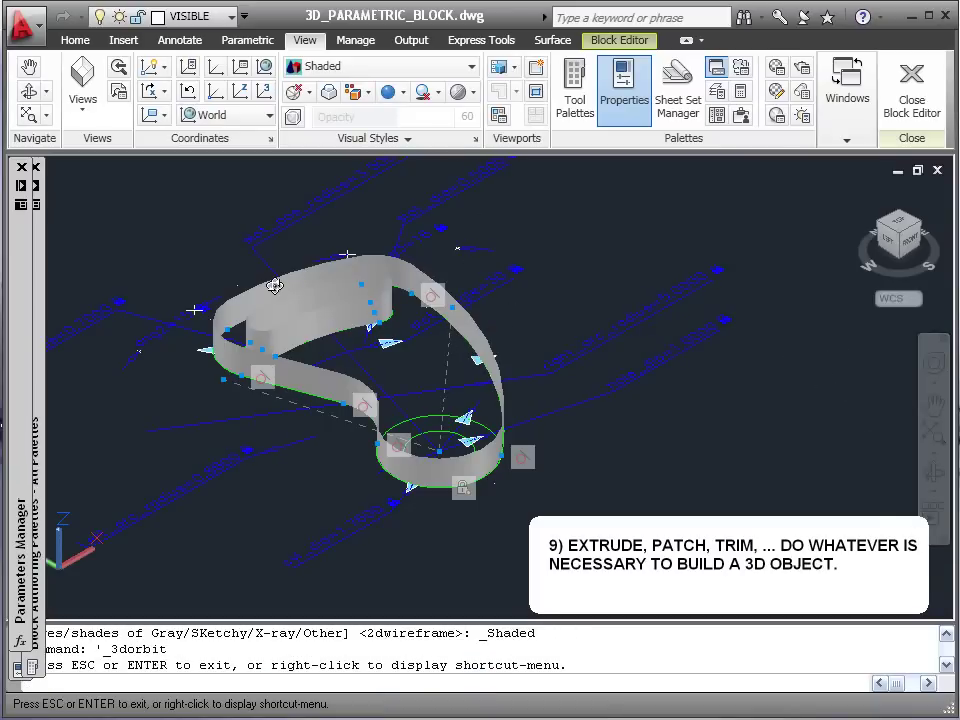
left_click_drag(274, 289, 306, 407)
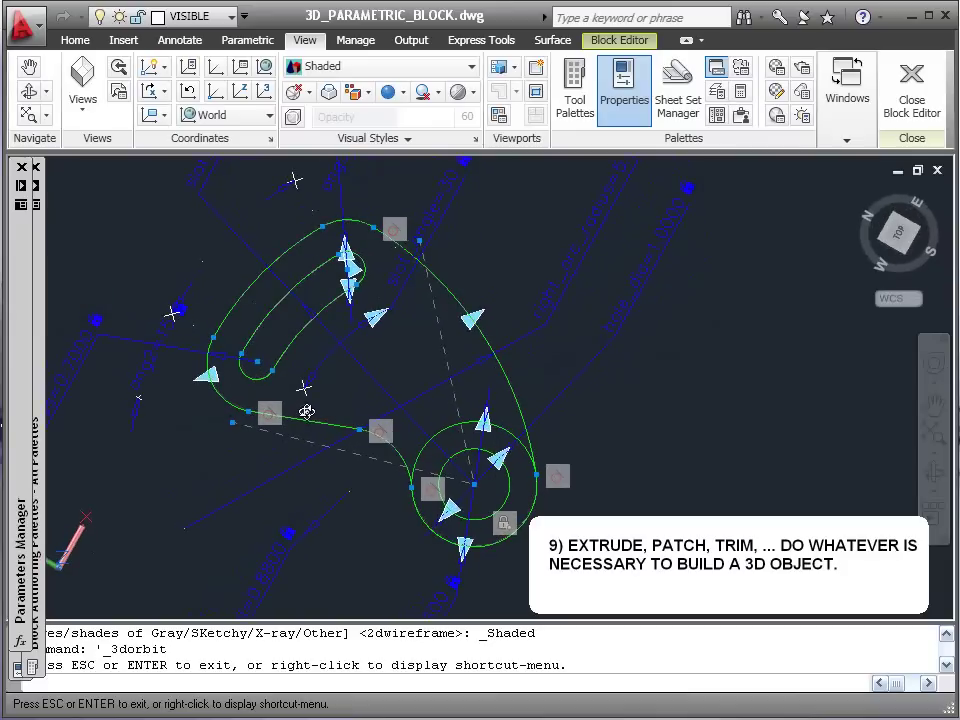
mouse_move(297, 361)
left_mouse_down()
mouse_move(300, 311)
mouse_move(328, 311)
mouse_move(261, 266)
mouse_move(267, 287)
left_mouse_up()
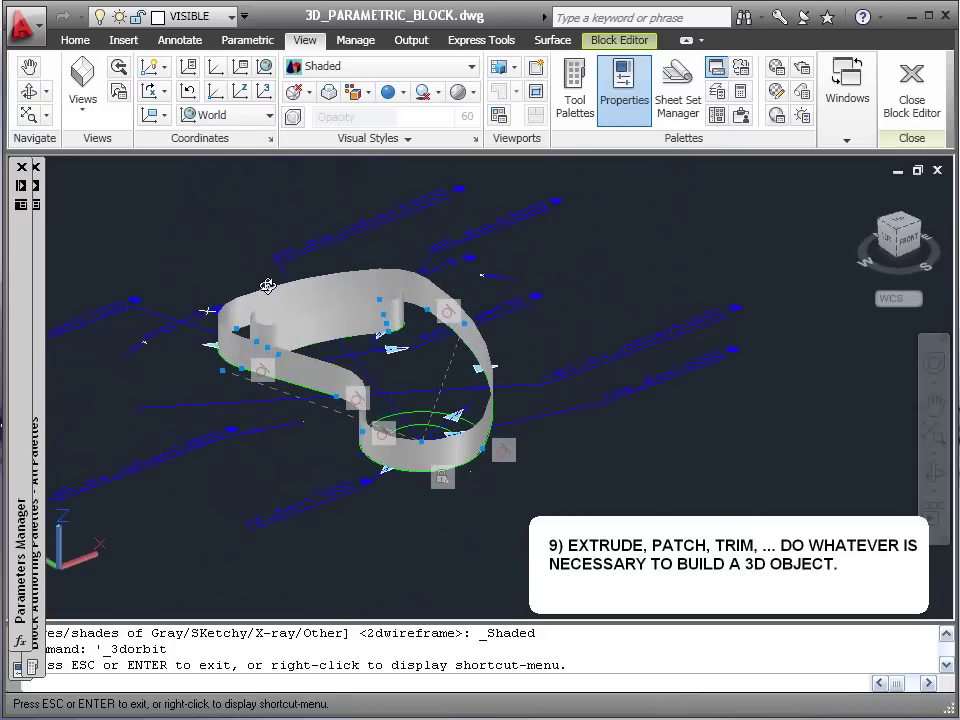
left_click(897, 237)
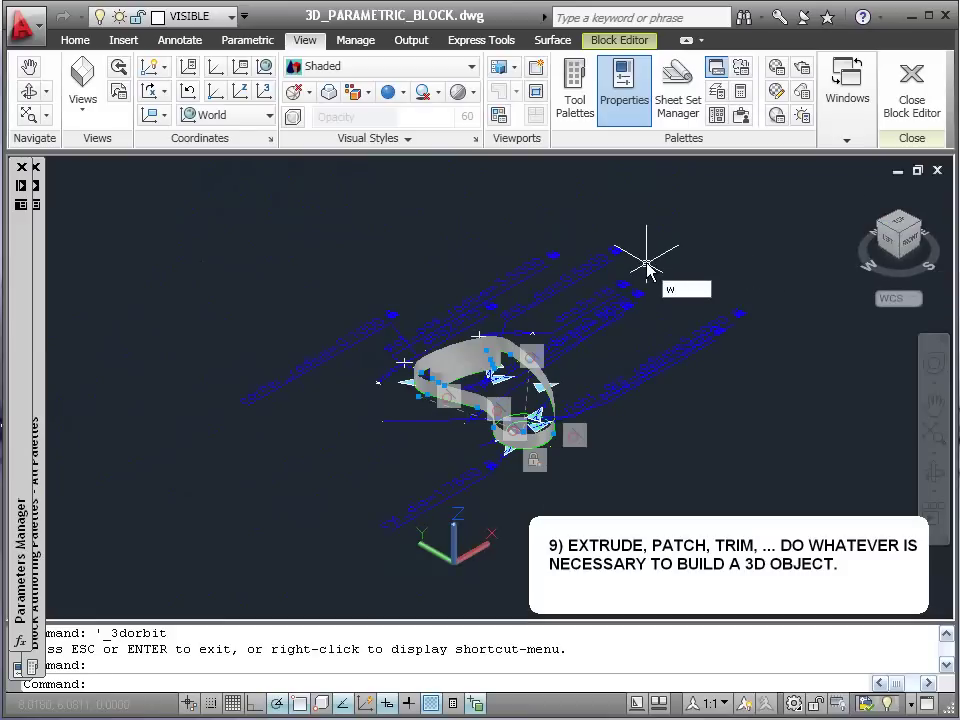
Zoom and pan onto the 3D base, then switch to the Wireframe visual style.
key("Return")
left_click(316, 297)
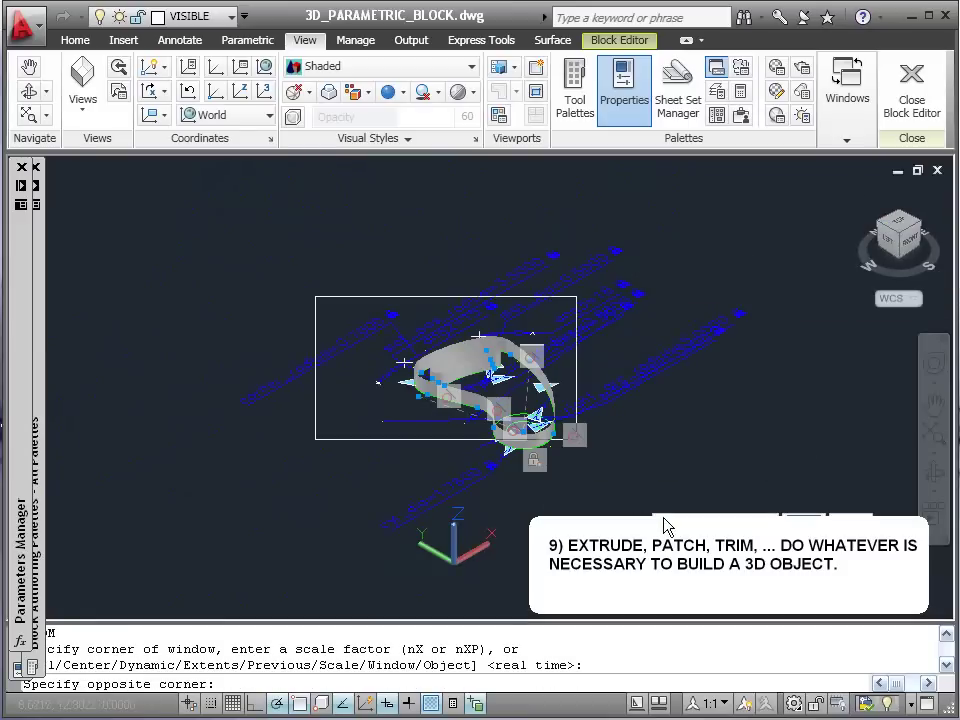
left_click(633, 486)
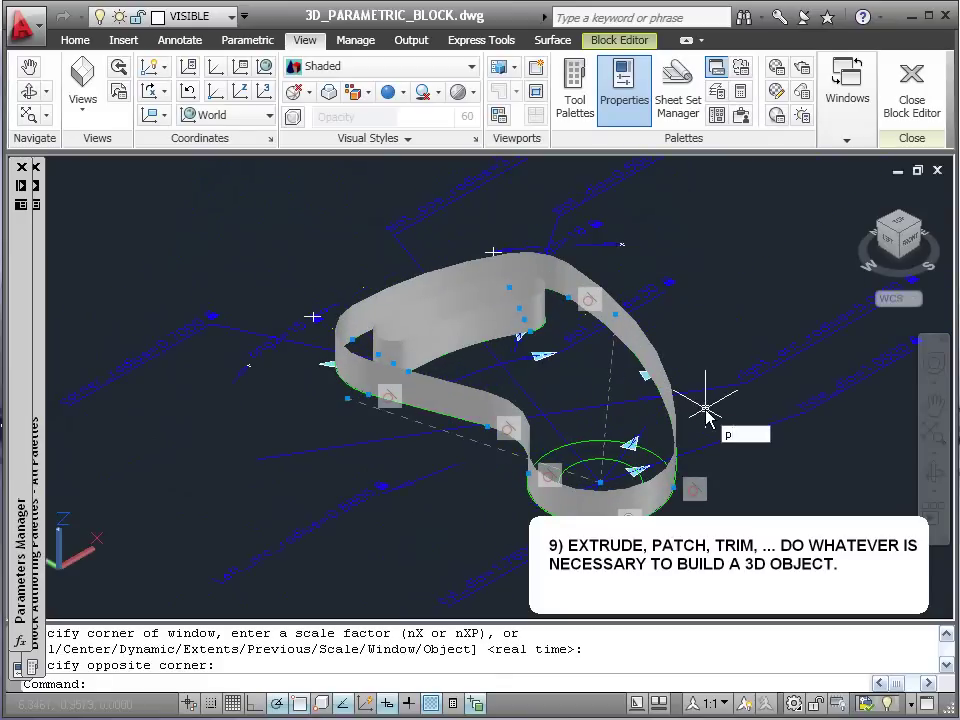
key("Return")
left_click_drag(655, 352, 519, 337)
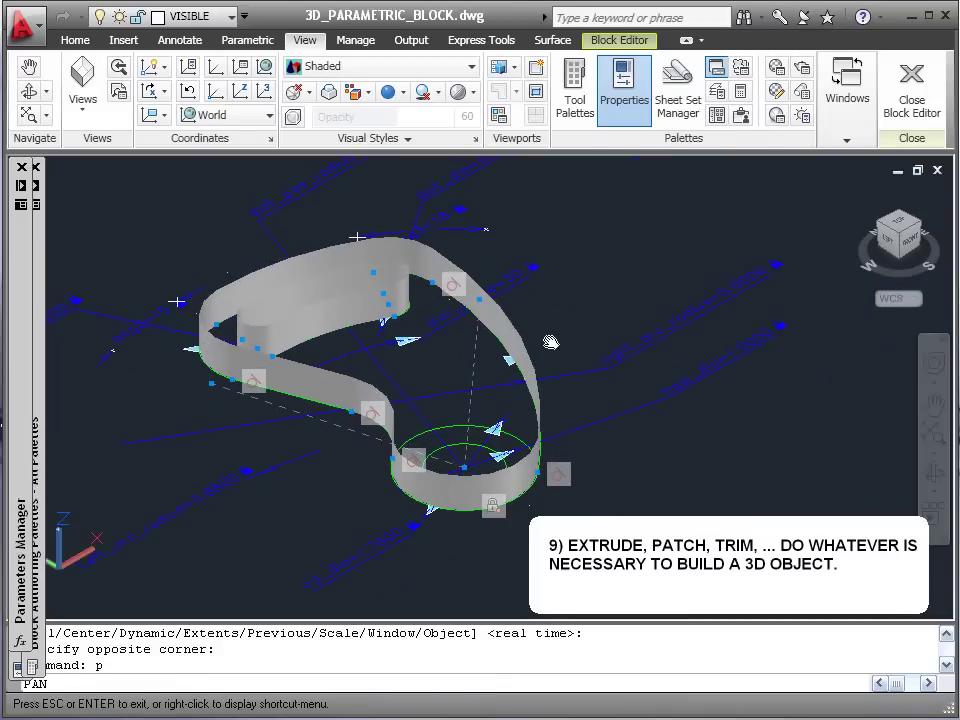
key("Escape")
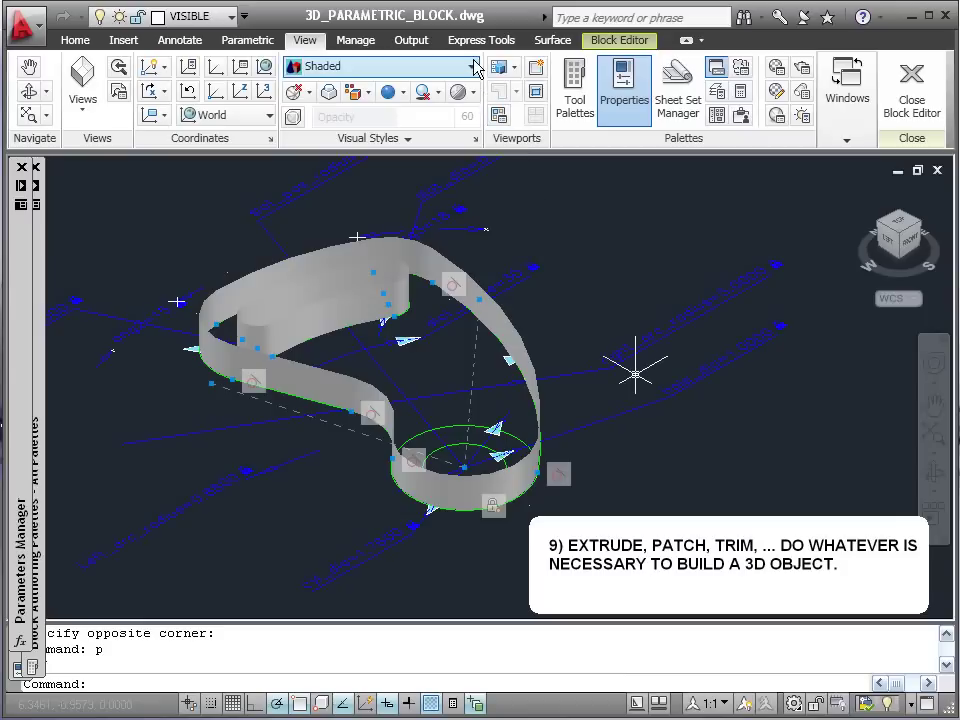
left_click(471, 66)
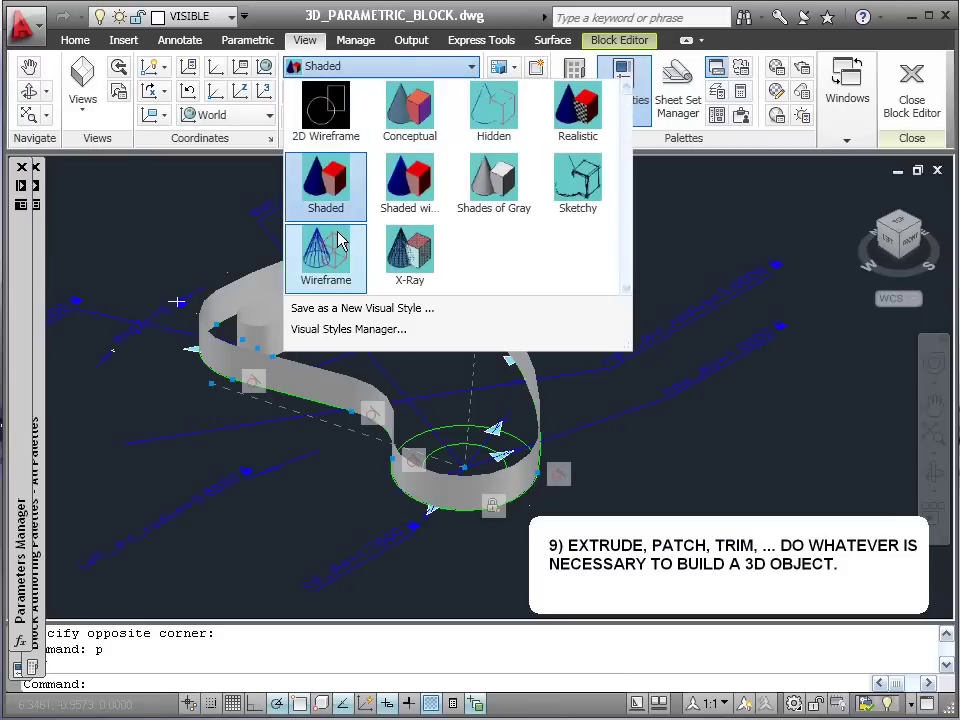
left_click(325, 250)
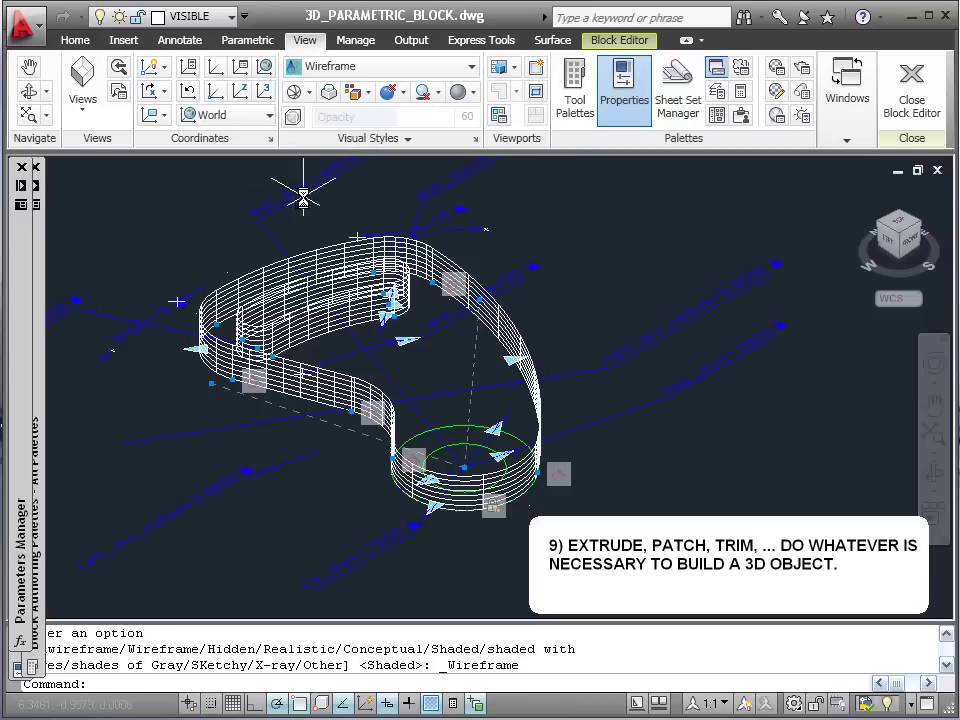
Turn off the hidden layer so the green boss circle disappears, with Patch ready to use.
left_click(555, 42)
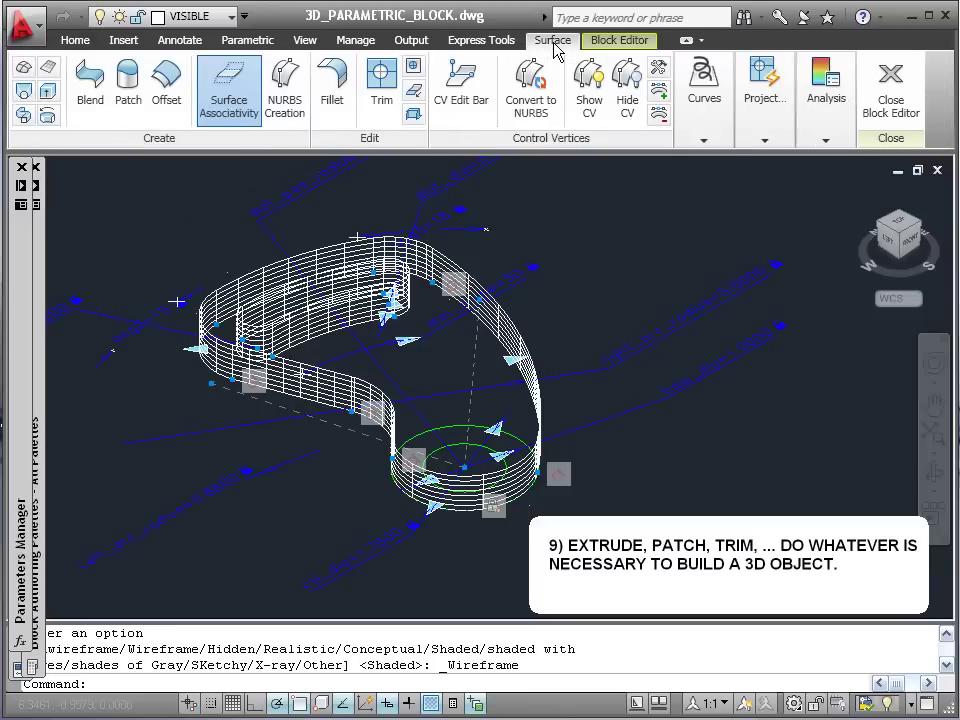
left_click(128, 88)
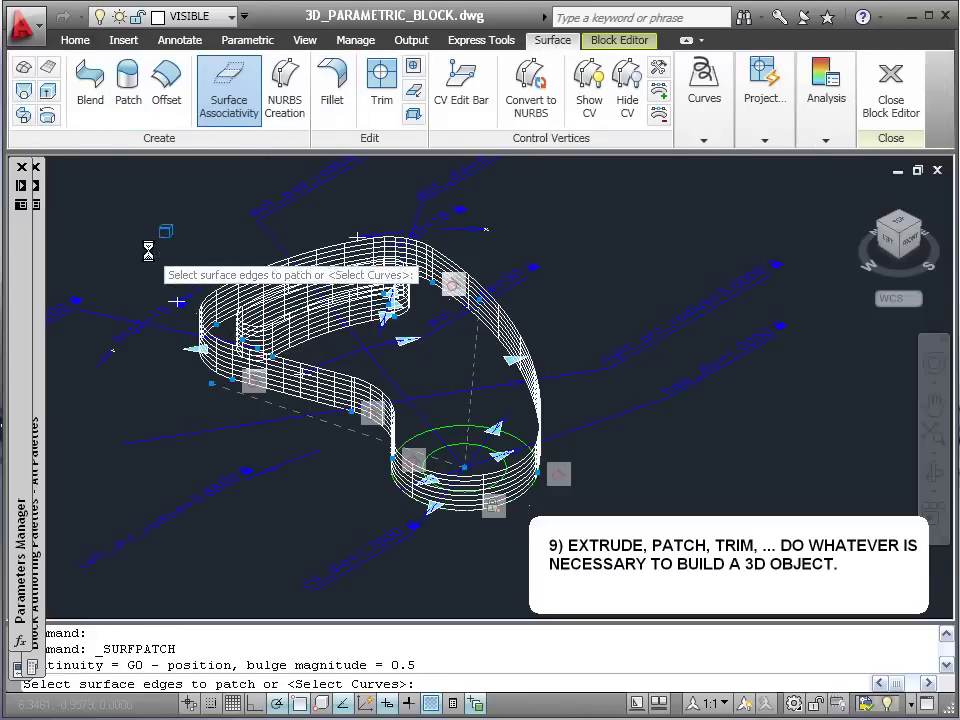
key("Escape")
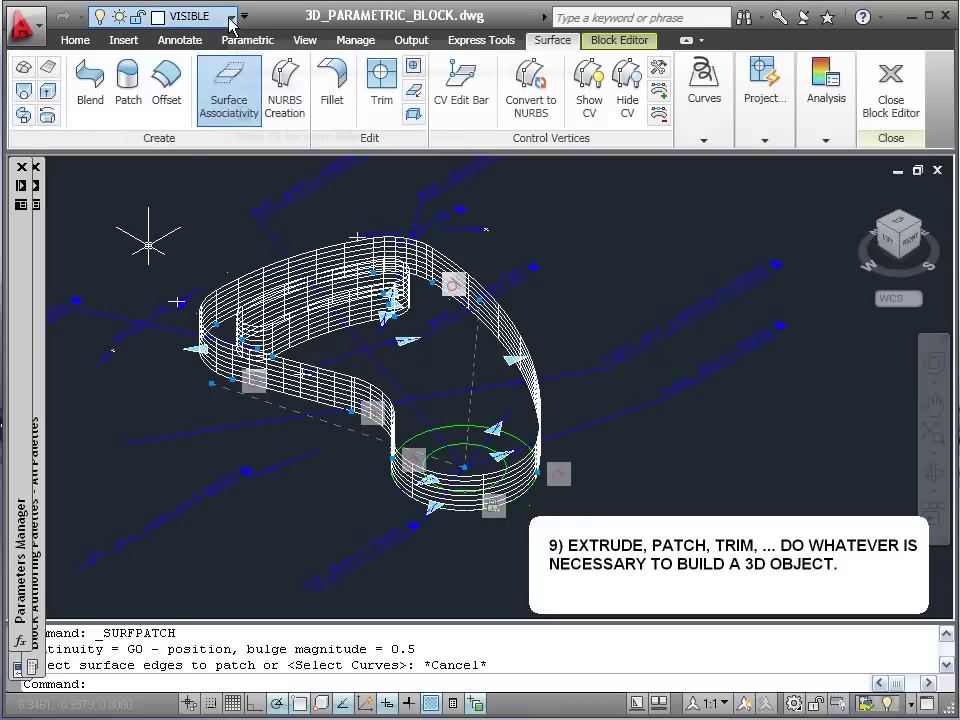
left_click(231, 17)
left_click(102, 160)
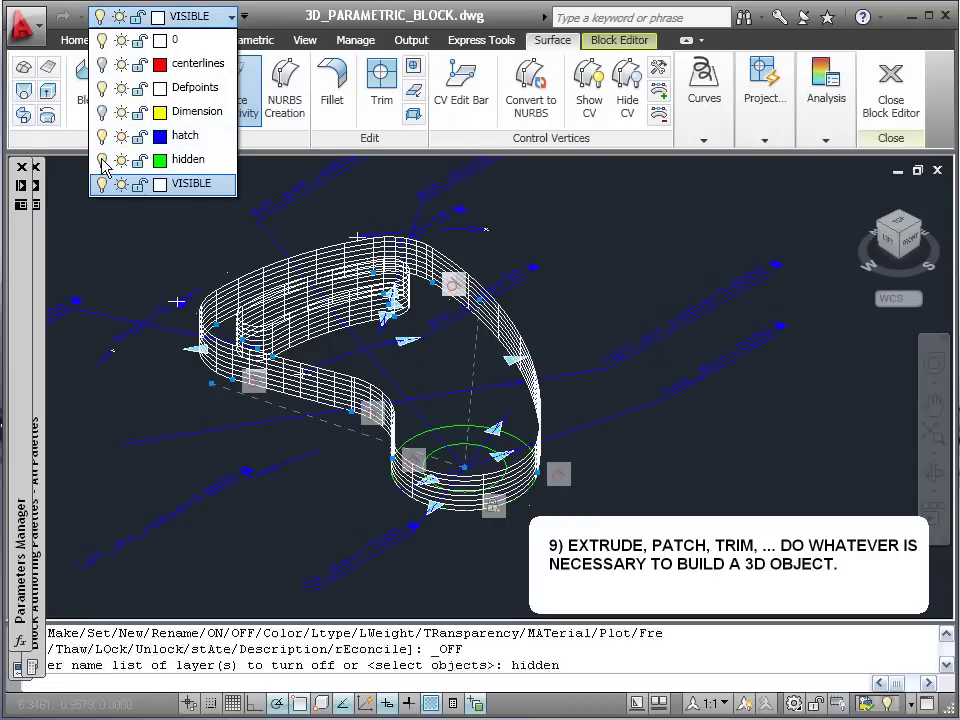
left_click(510, 220)
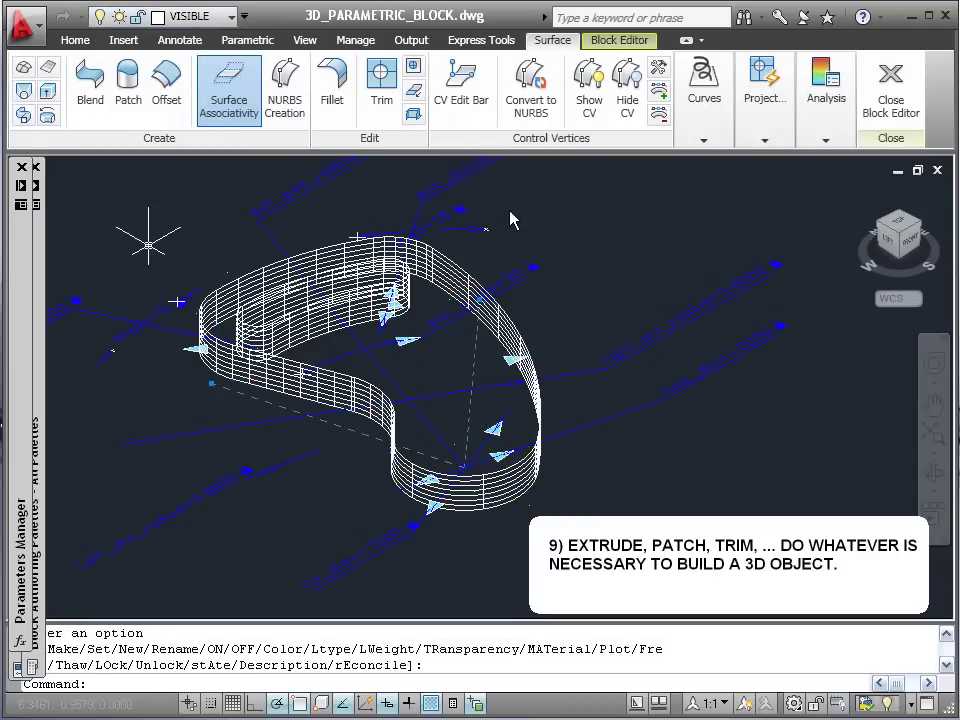
left_click(129, 105)
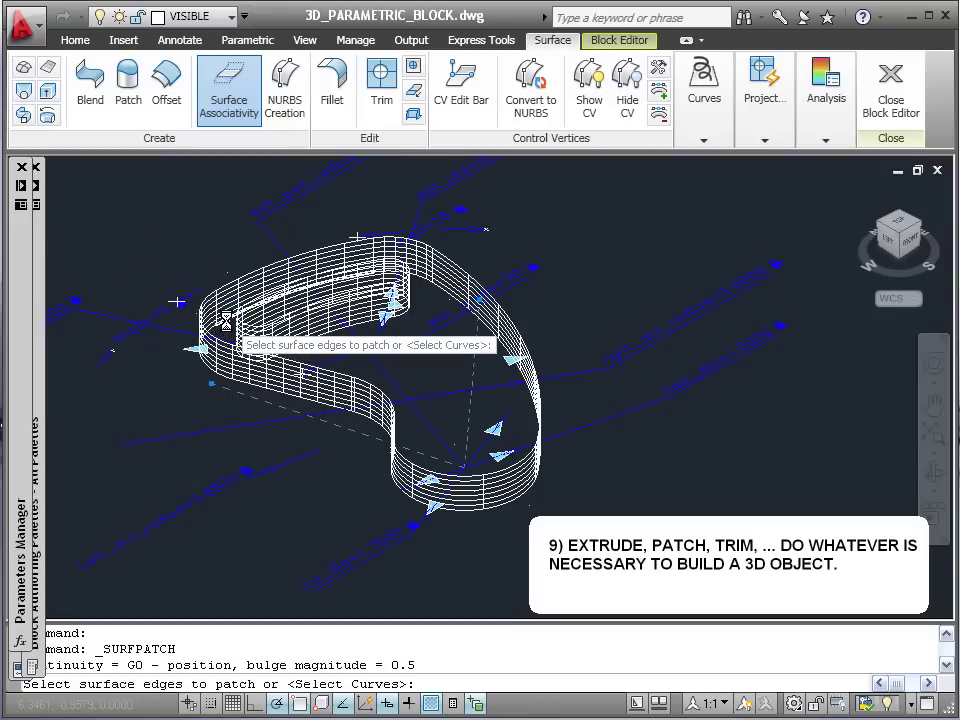
Cap the extruded base's open end with a patch surface built from its outline edges.
left_click(224, 322)
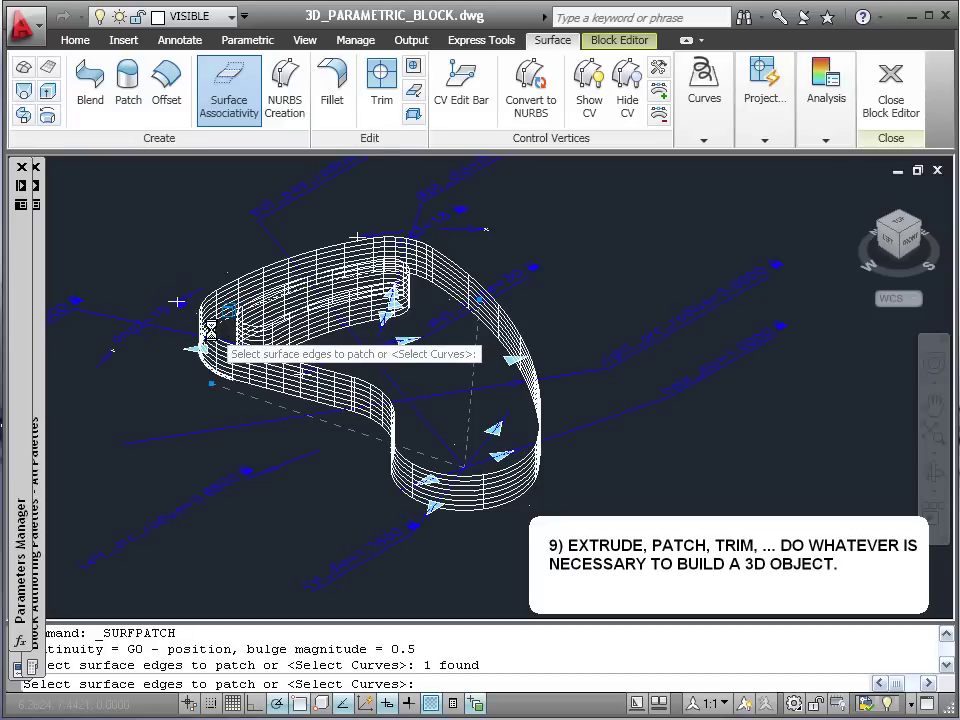
left_click(211, 329)
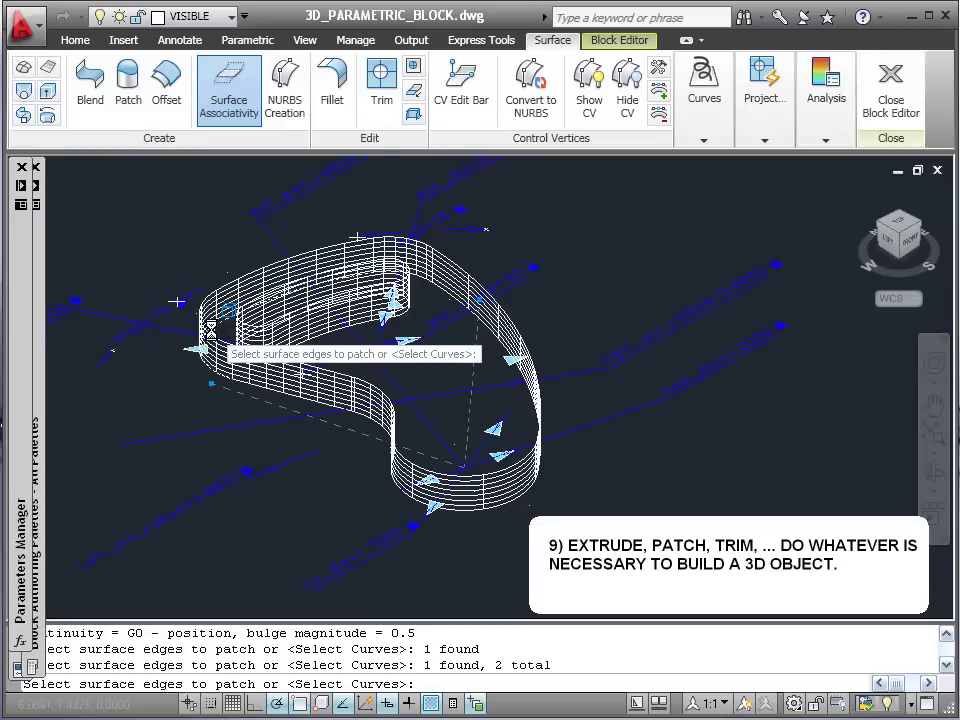
left_click(268, 391)
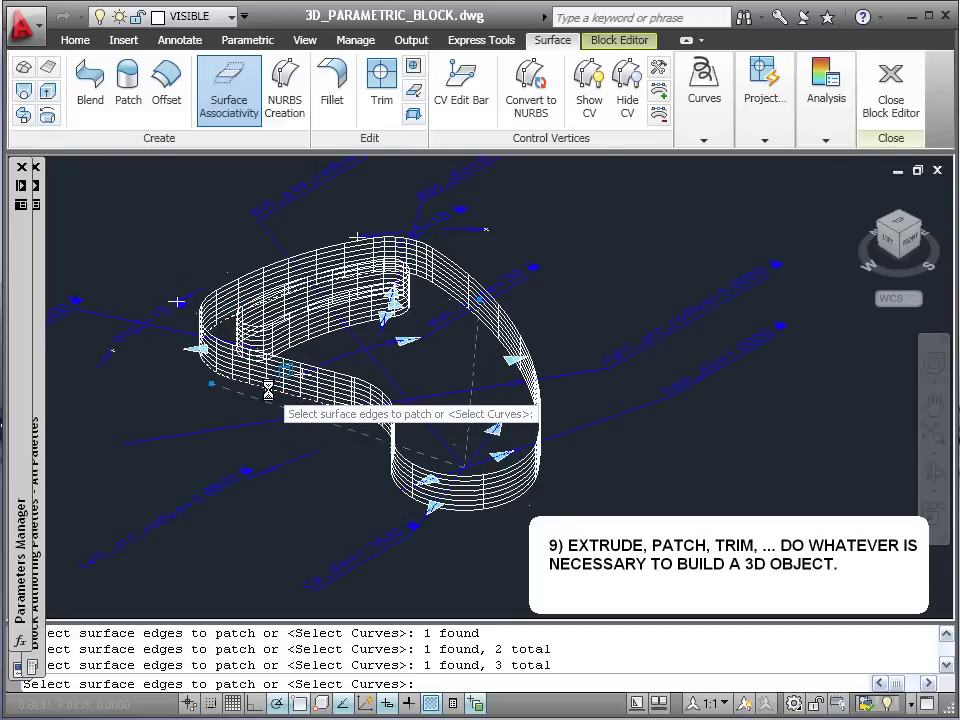
left_click(388, 432)
left_click(398, 487)
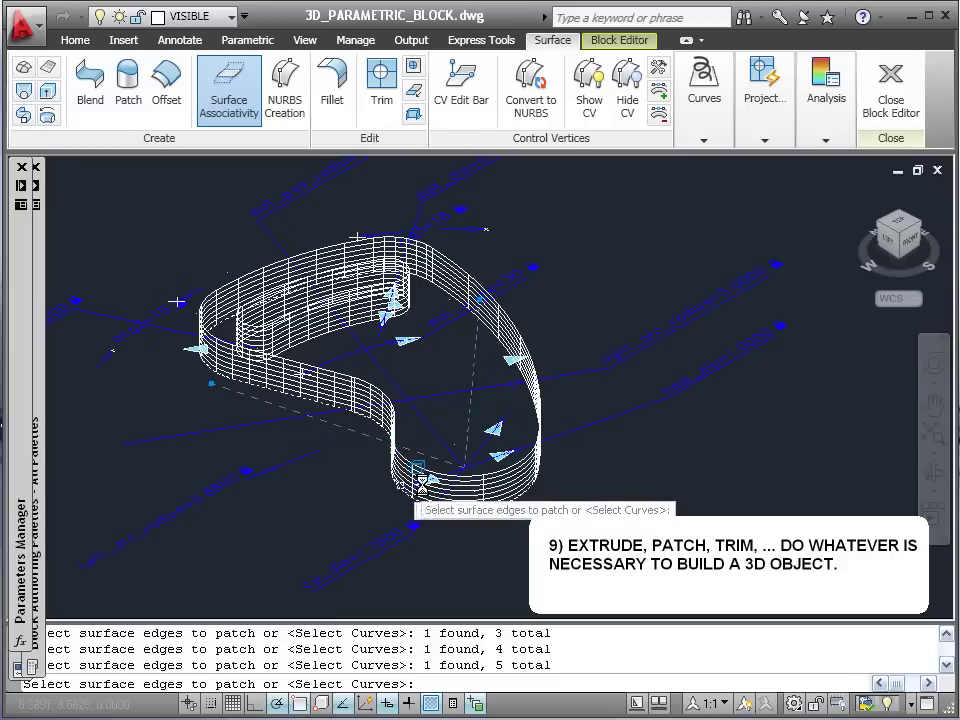
left_click(531, 388)
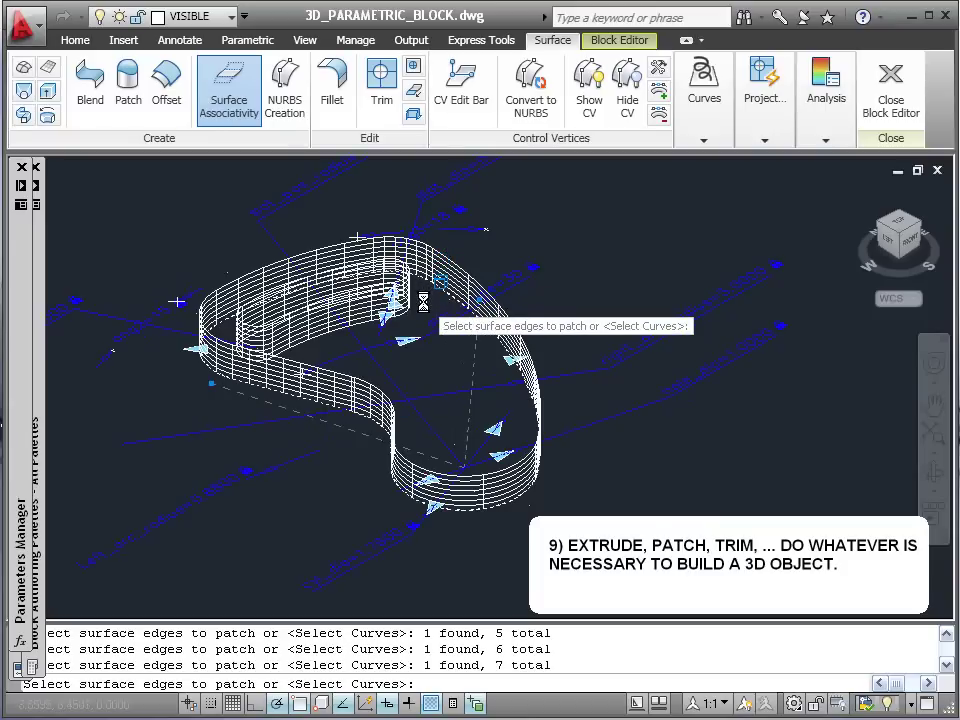
key("Return")
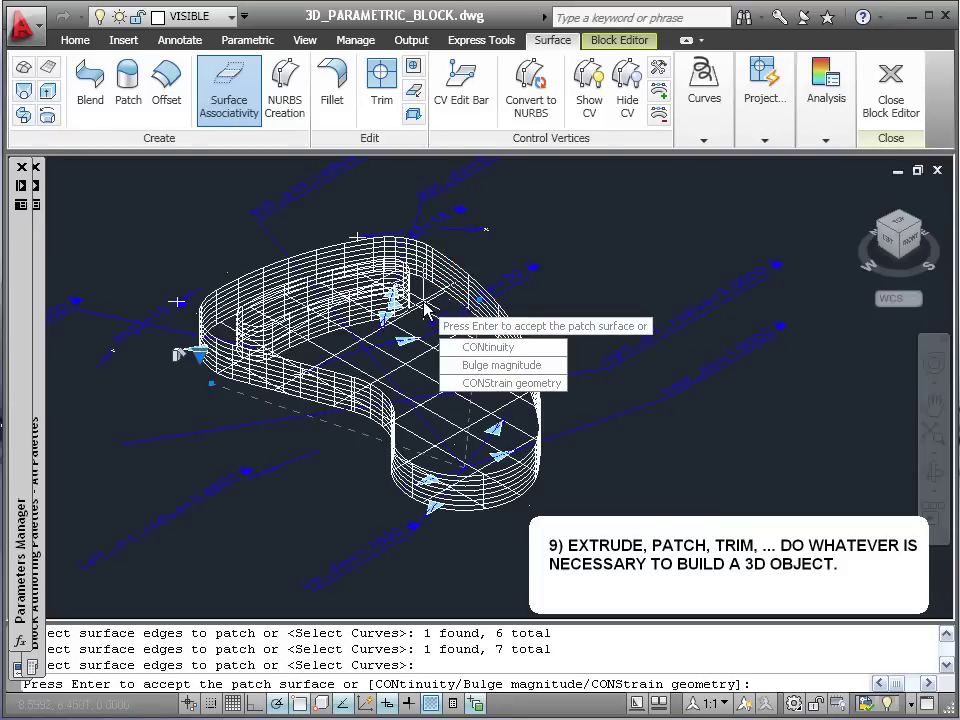
key("Return")
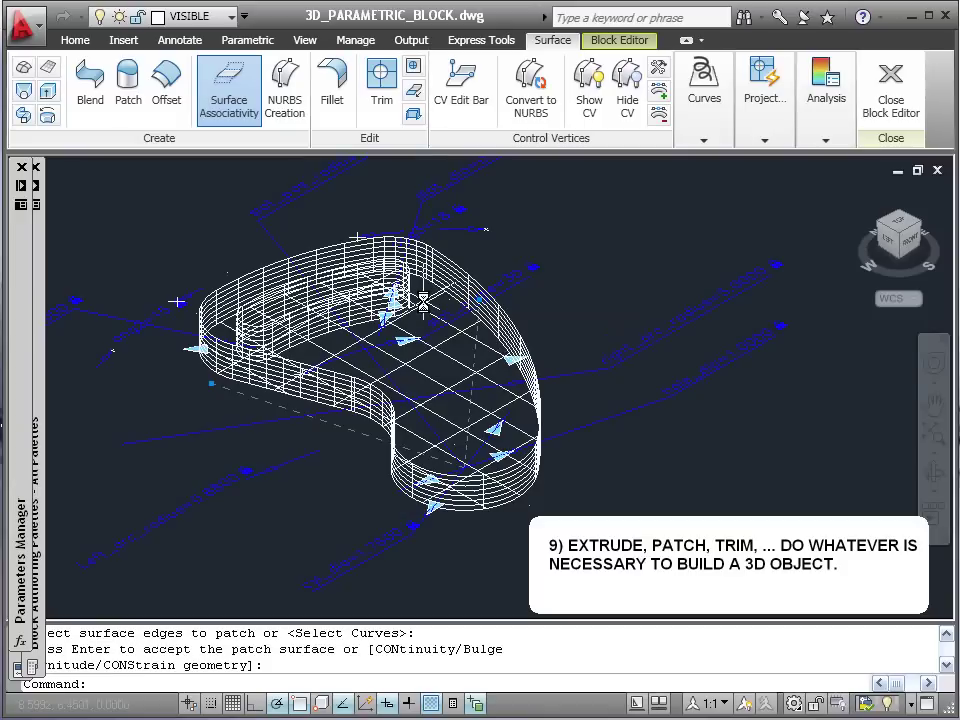
Switch the model display to the Wireframe visual style.
left_click(305, 40)
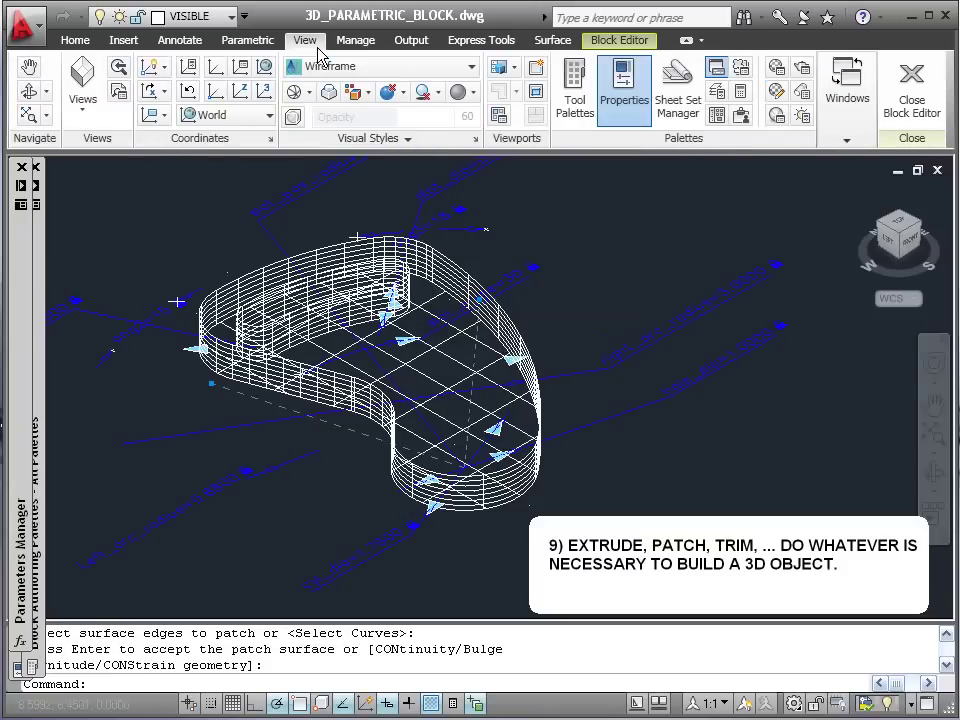
left_click(471, 66)
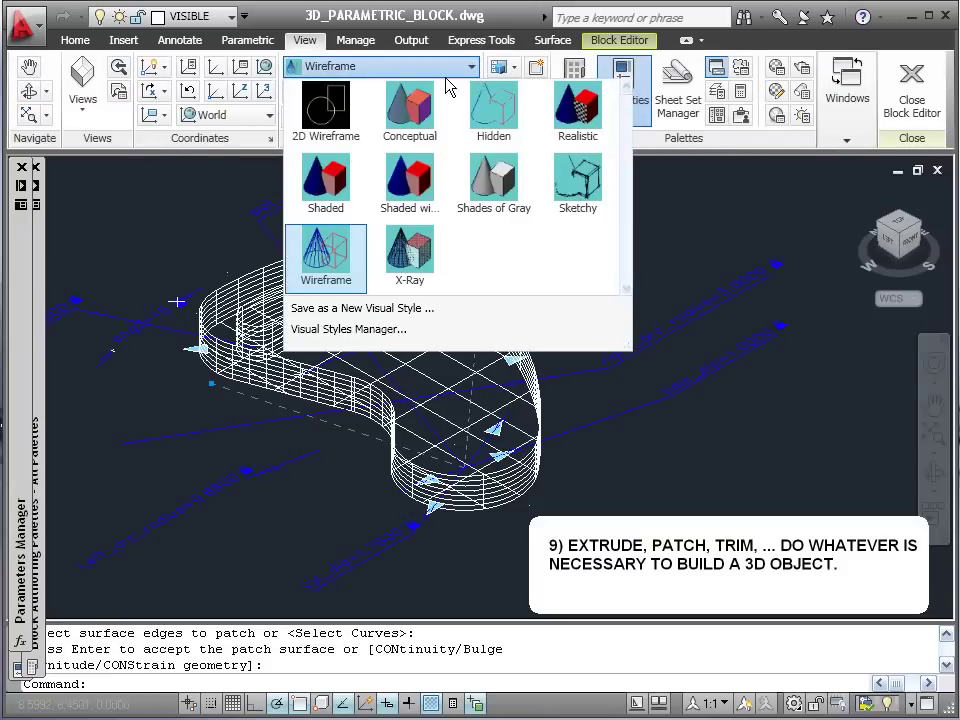
left_click(336, 125)
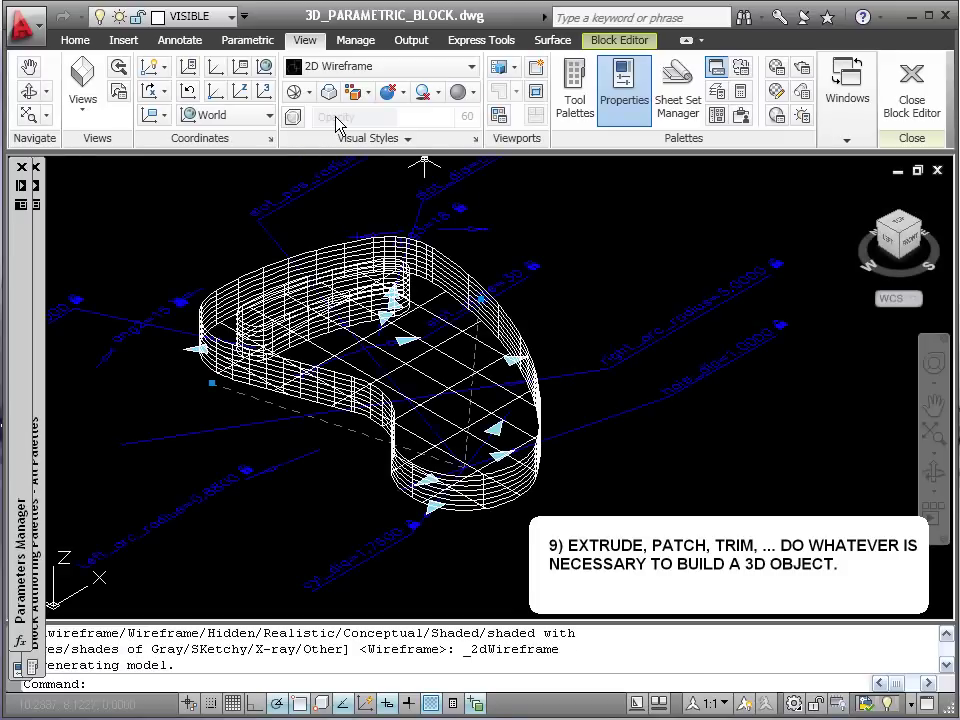
left_click(258, 64)
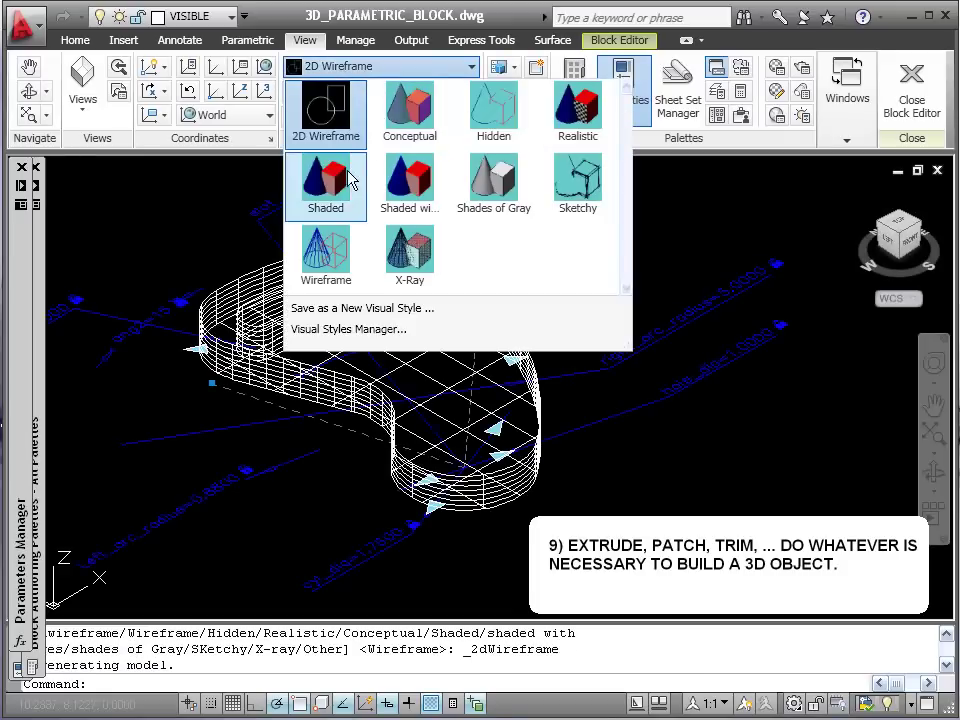
left_click(256, 138)
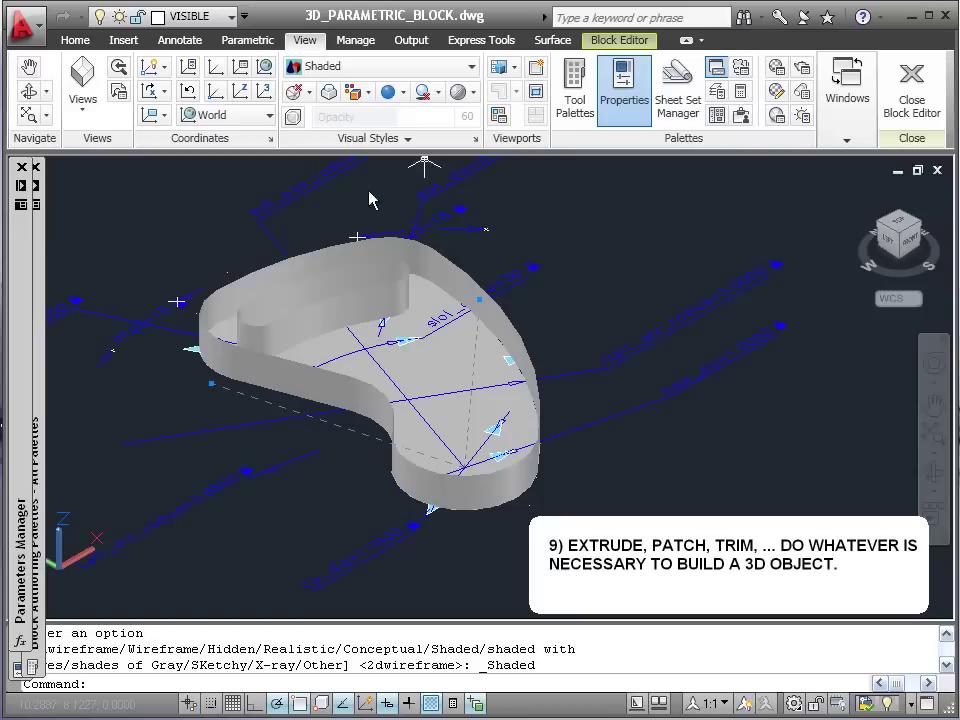
left_click(385, 70)
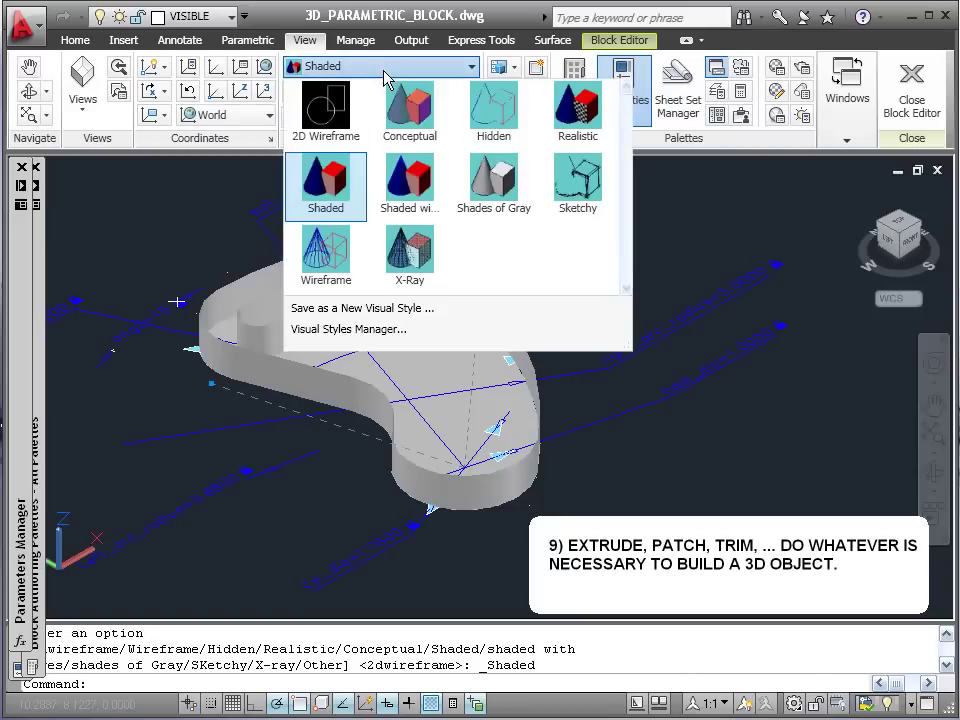
left_click(325, 243)
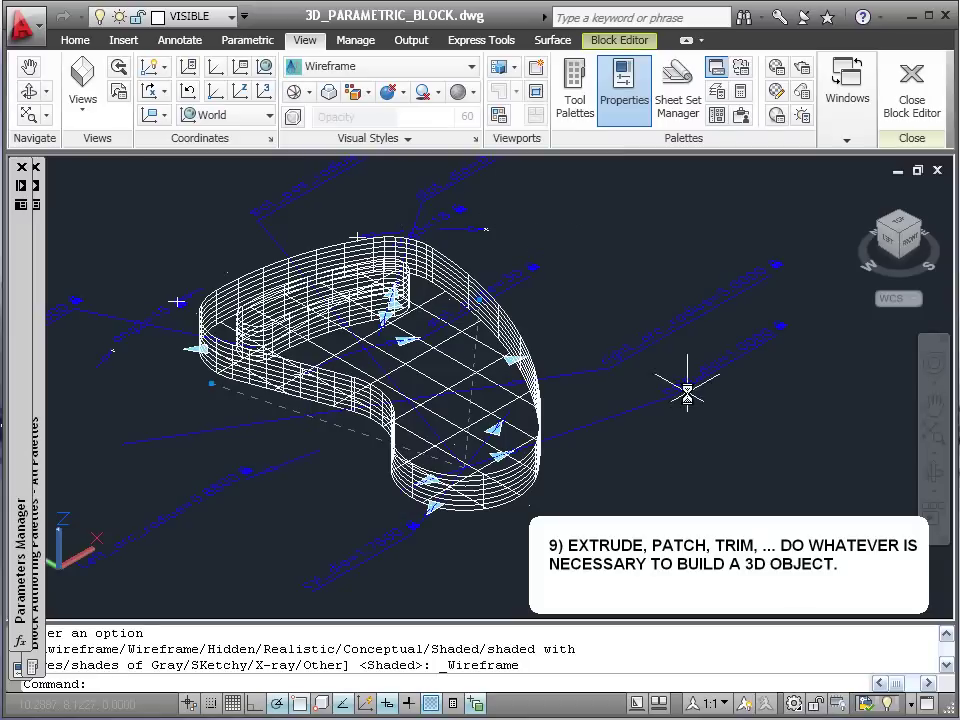
Orbit the view to look down onto the base's top patch.
left_click(933, 473)
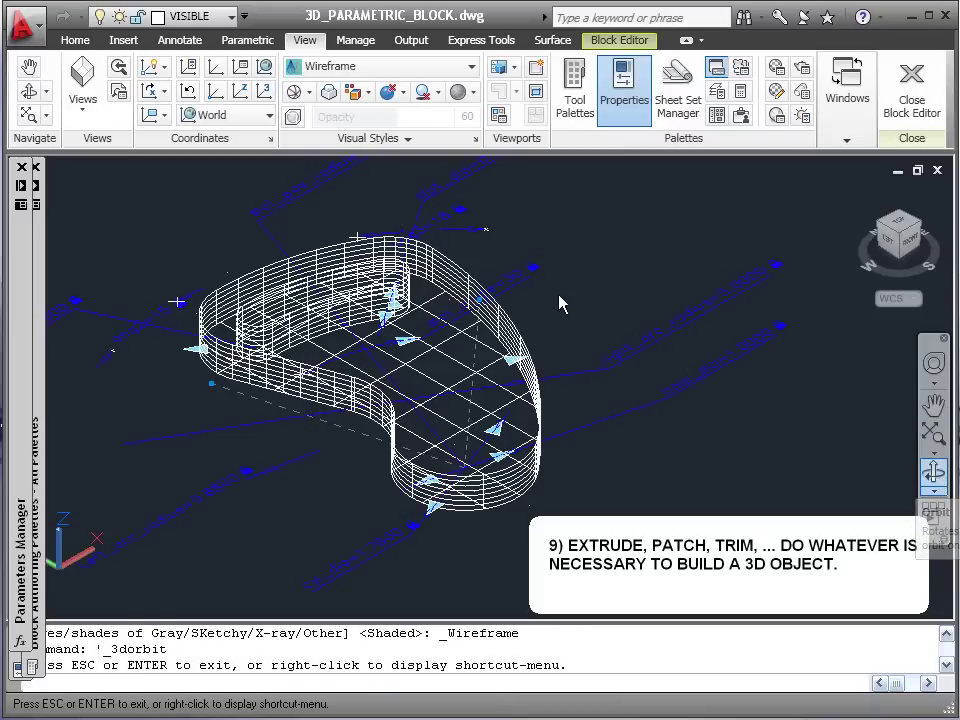
left_click_drag(560, 303, 441, 345)
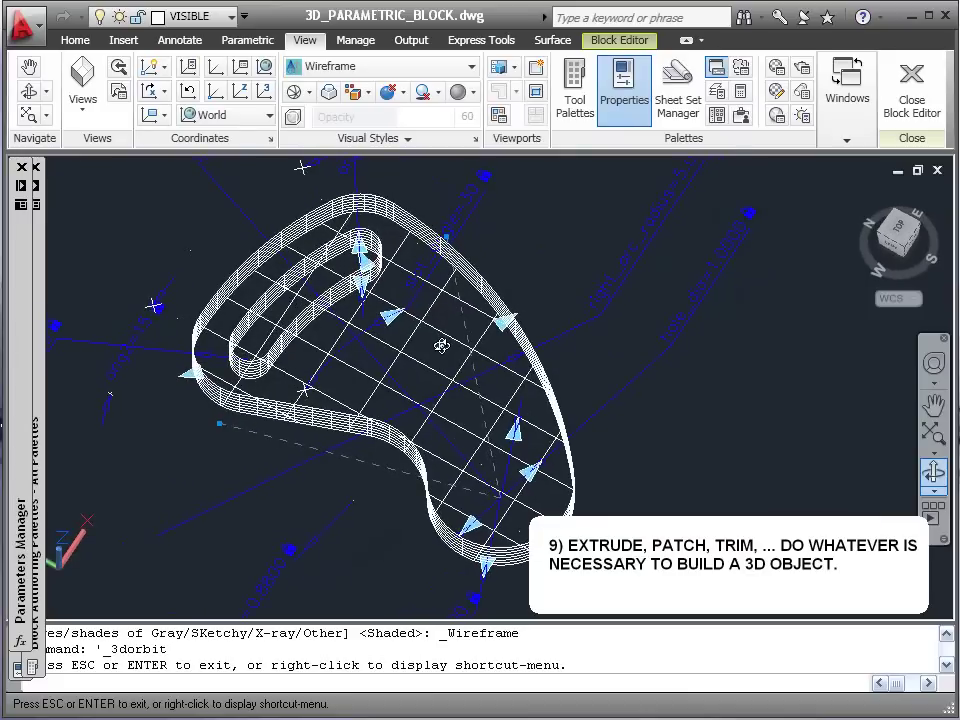
key("Escape")
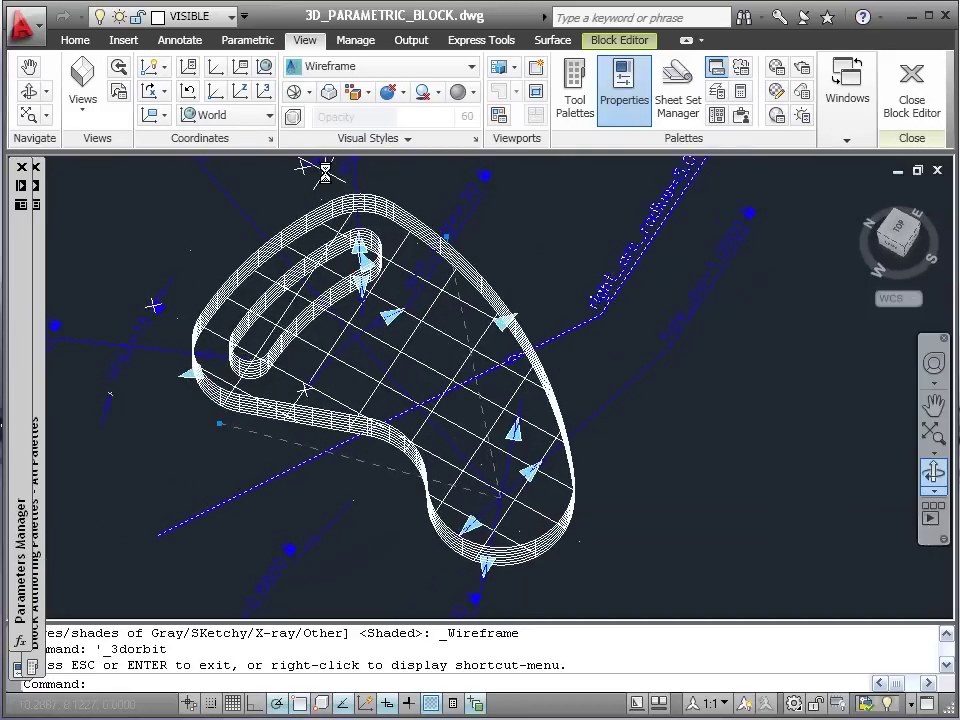
left_click(537, 42)
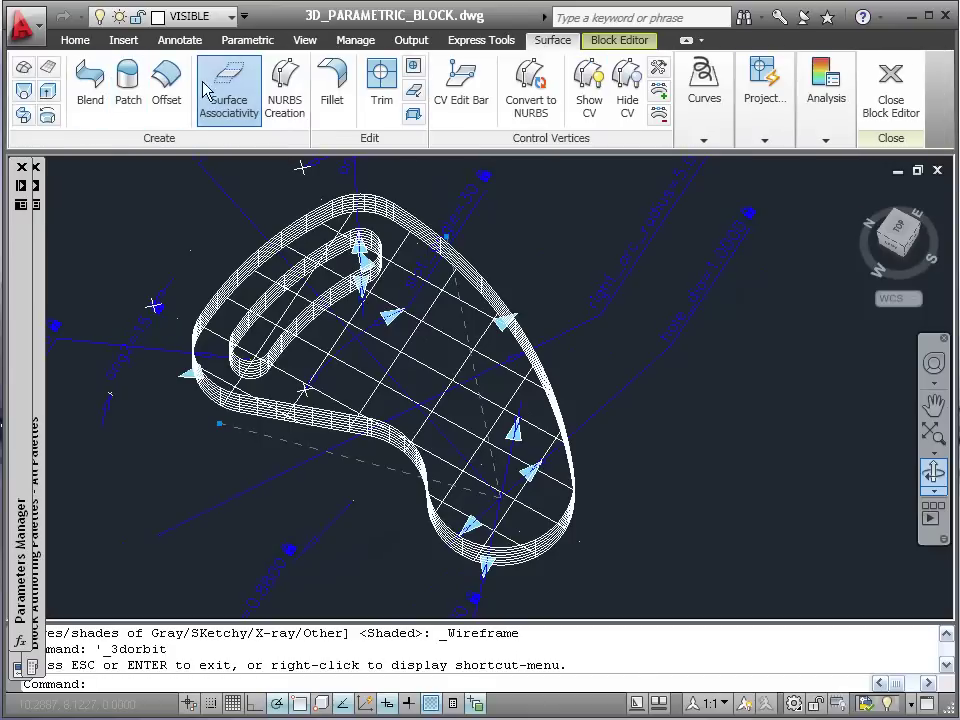
Trim the top patch, using the four extruded slot walls as cutting surfaces.
left_click(378, 92)
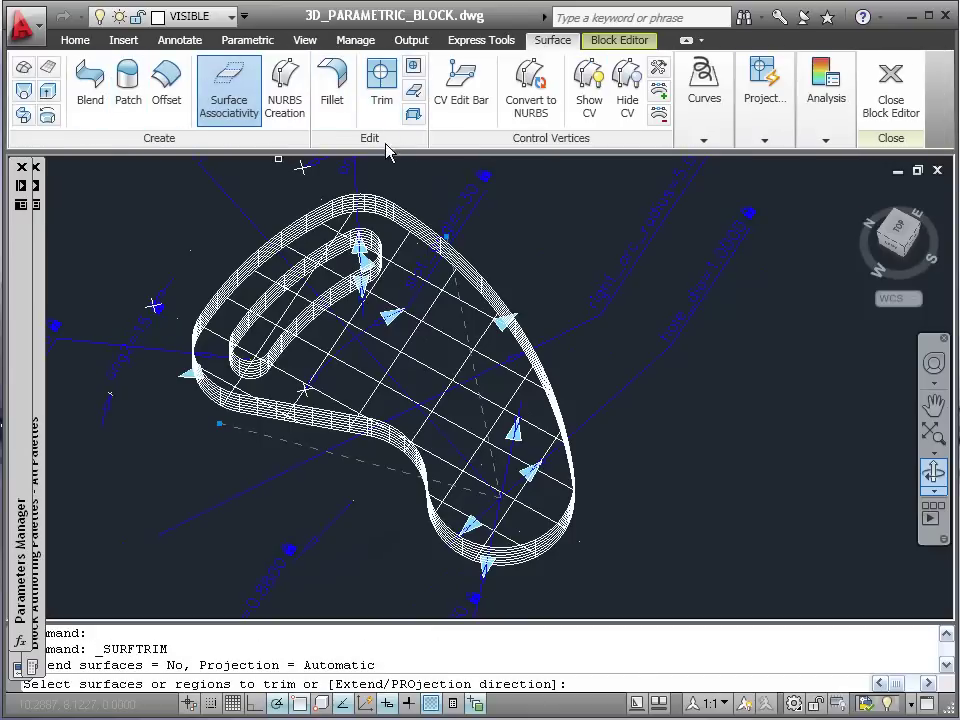
left_click(281, 316)
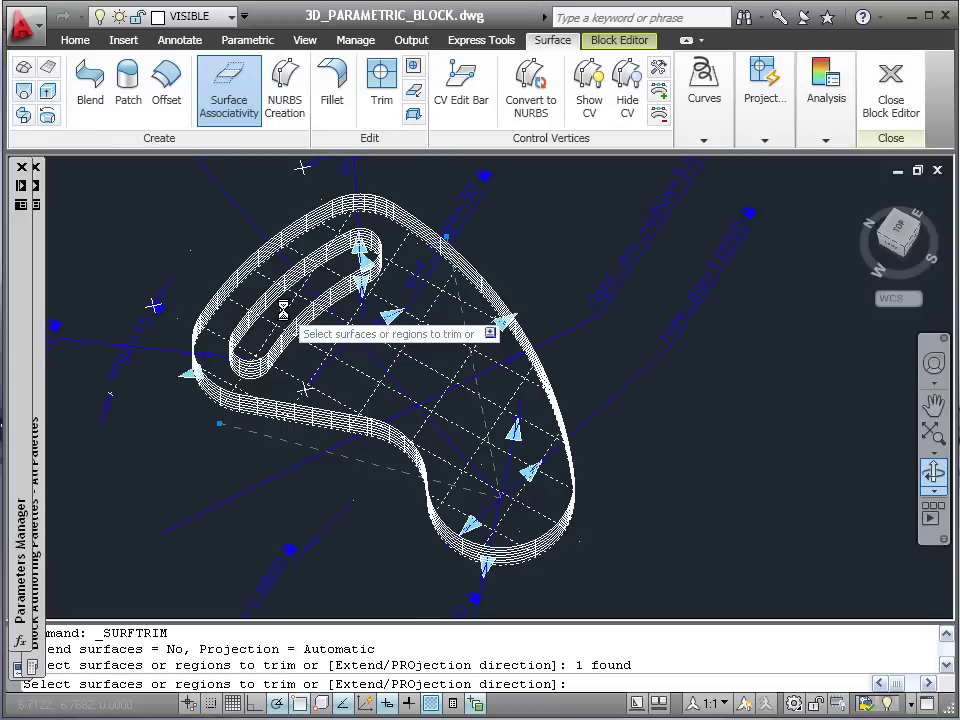
key("Return")
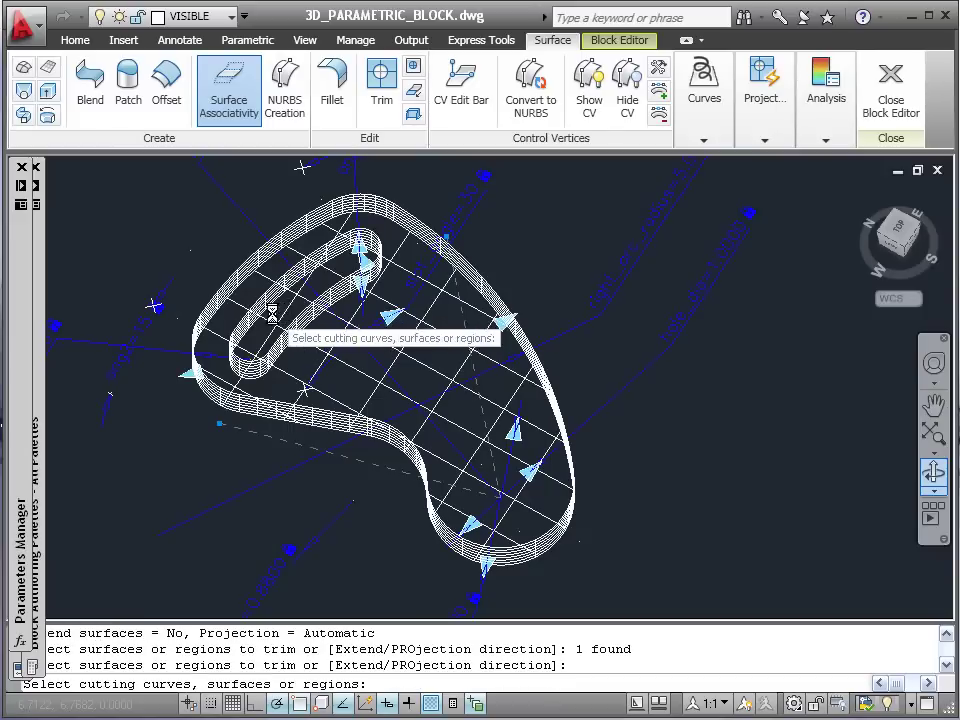
left_click(267, 300)
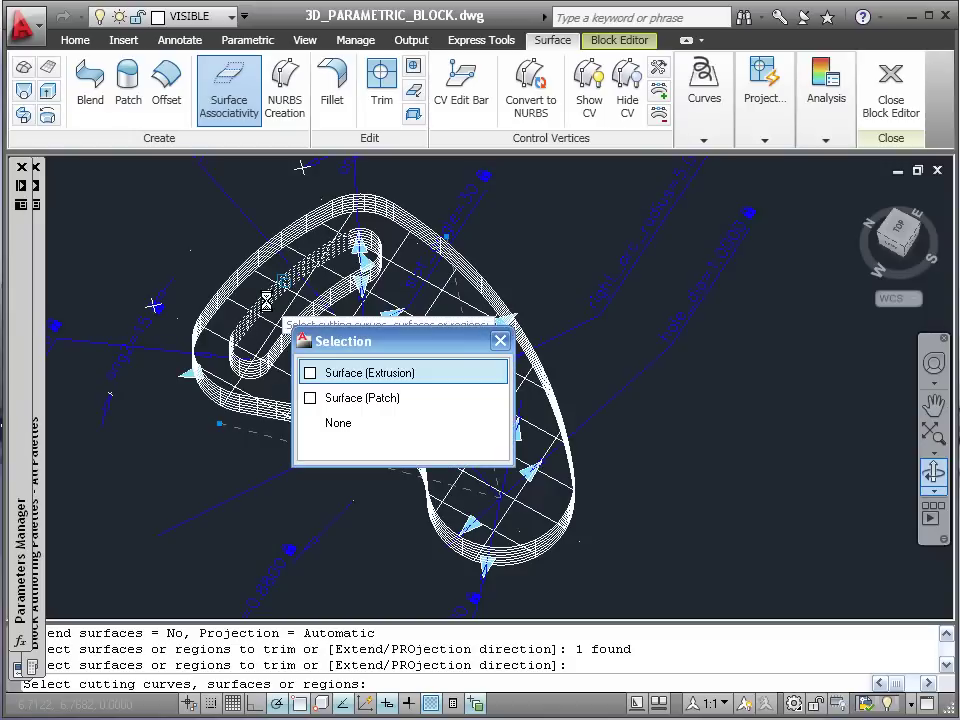
left_click(365, 374)
left_click(373, 240)
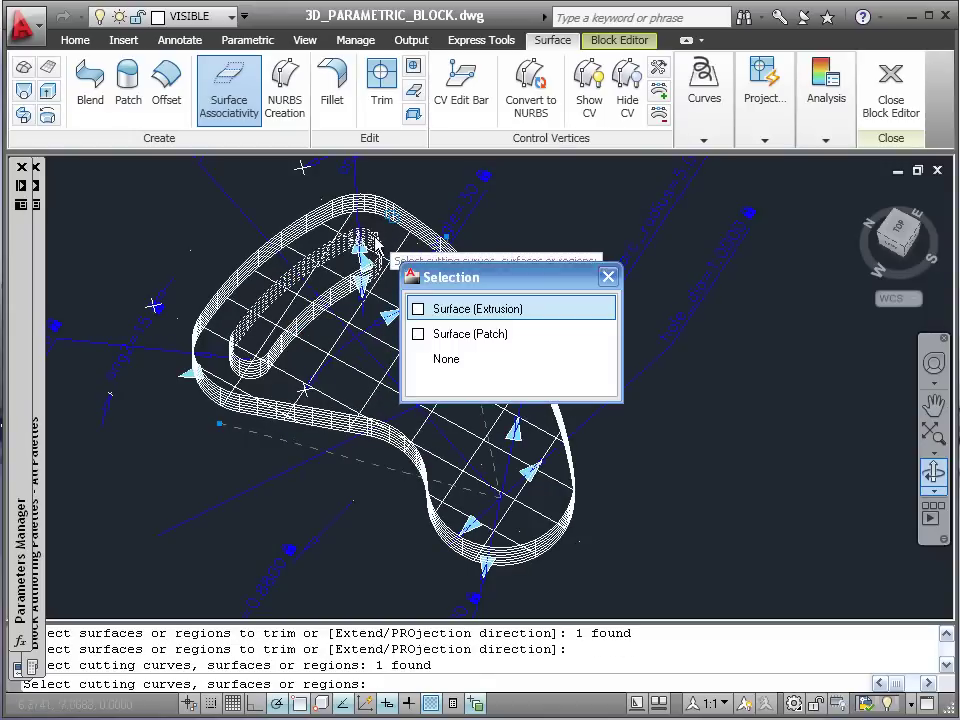
left_click(460, 311)
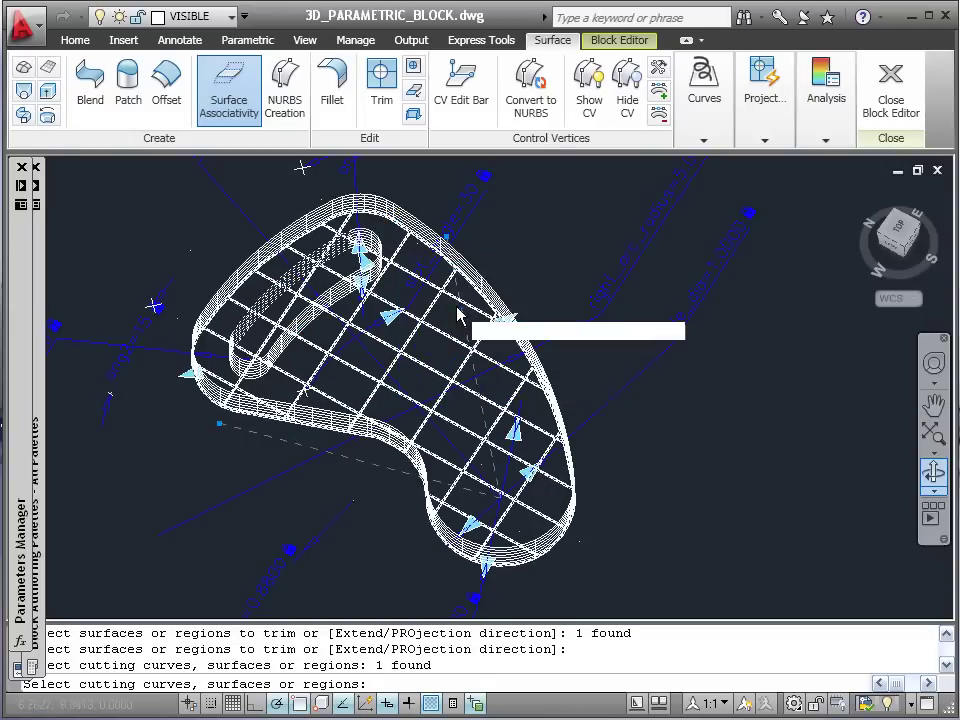
left_click(331, 291)
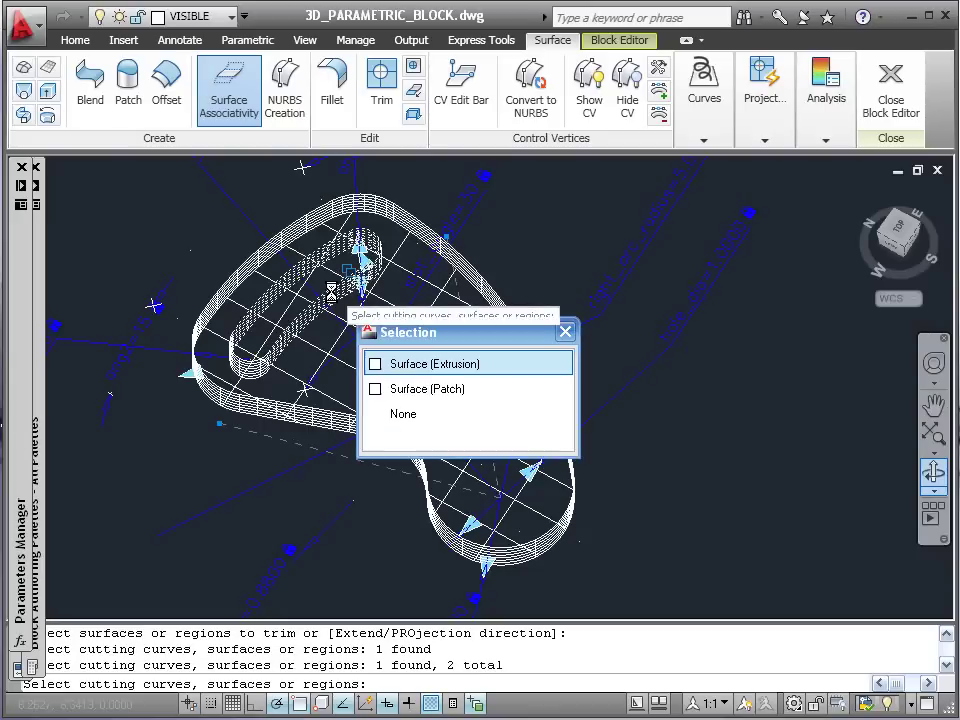
left_click(424, 370)
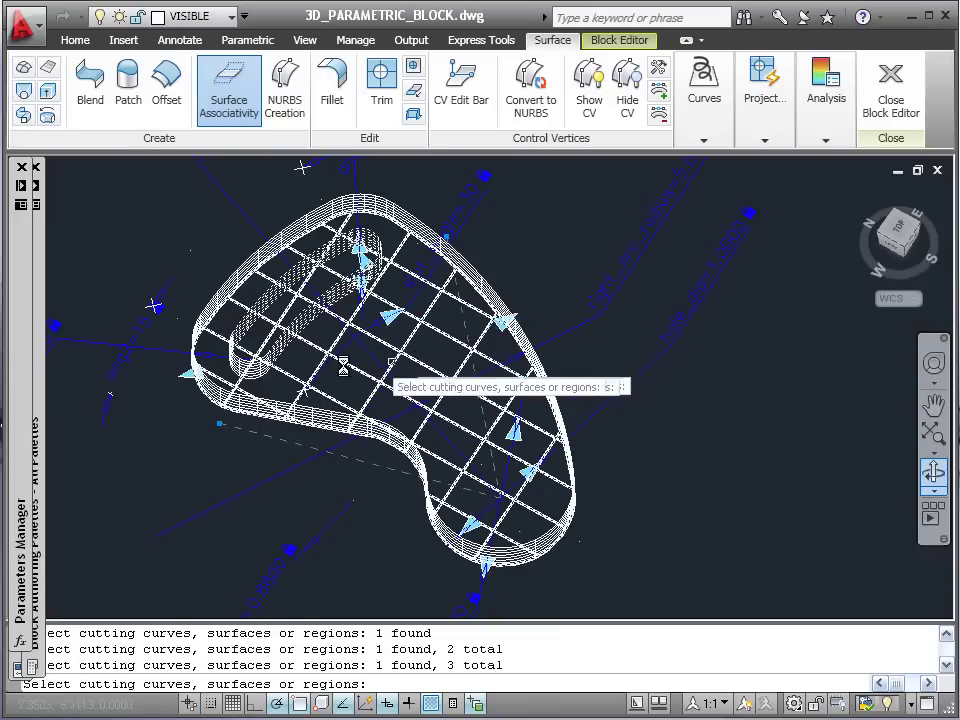
left_click(243, 366)
left_click(322, 434)
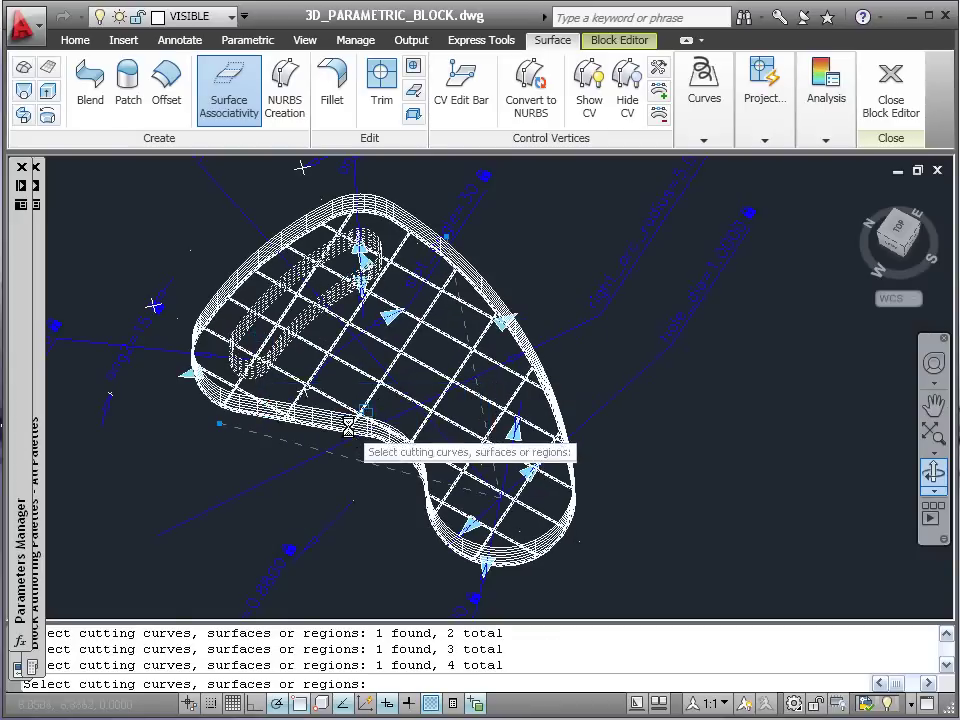
key("Return")
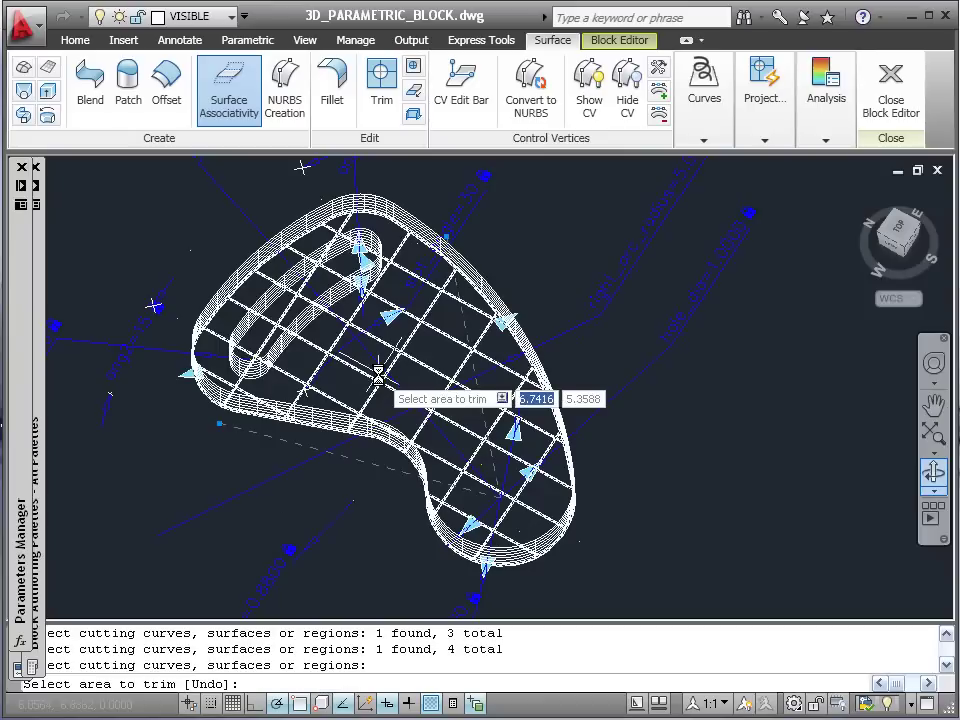
Remove the patch areas inside the slot to open it.
left_click(283, 311)
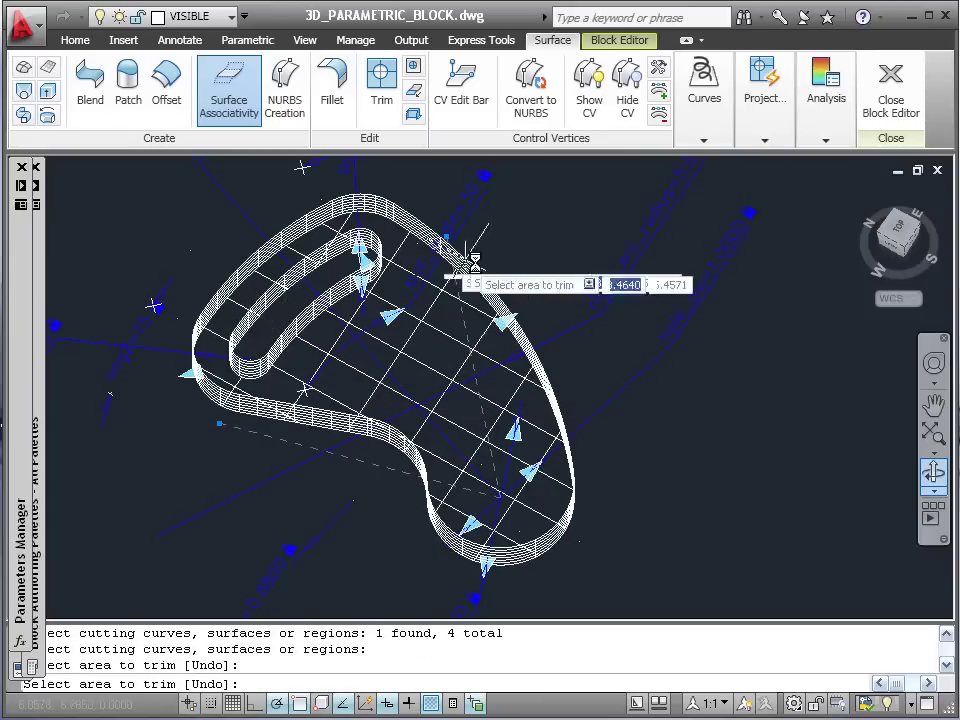
left_click(520, 274)
key("Return")
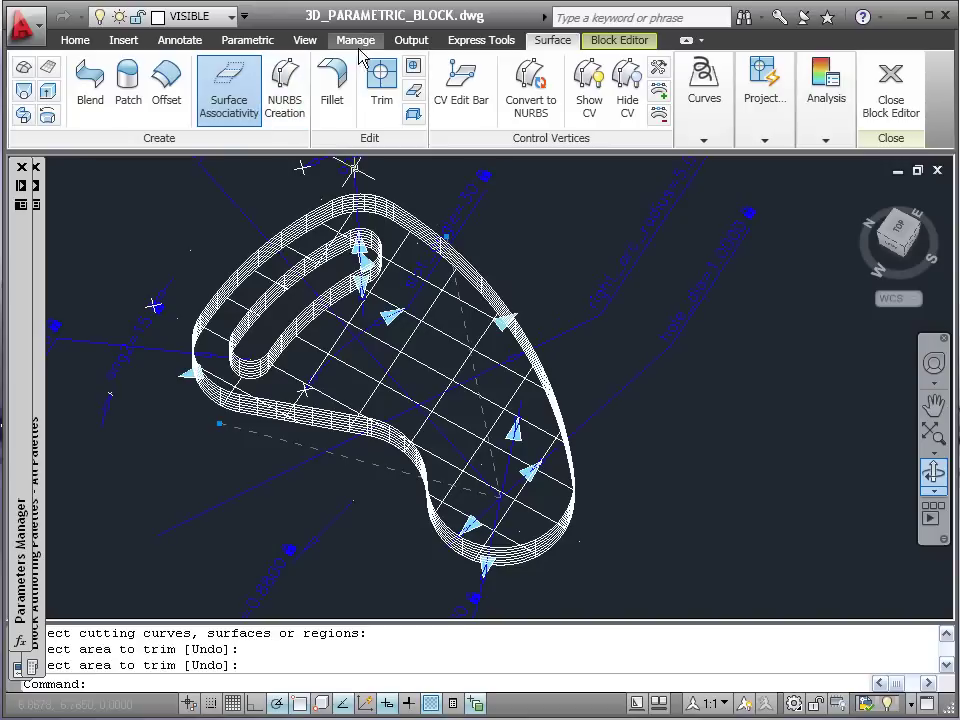
Preview the trimmed base in Shaded style, then return to Wireframe.
left_click(305, 40)
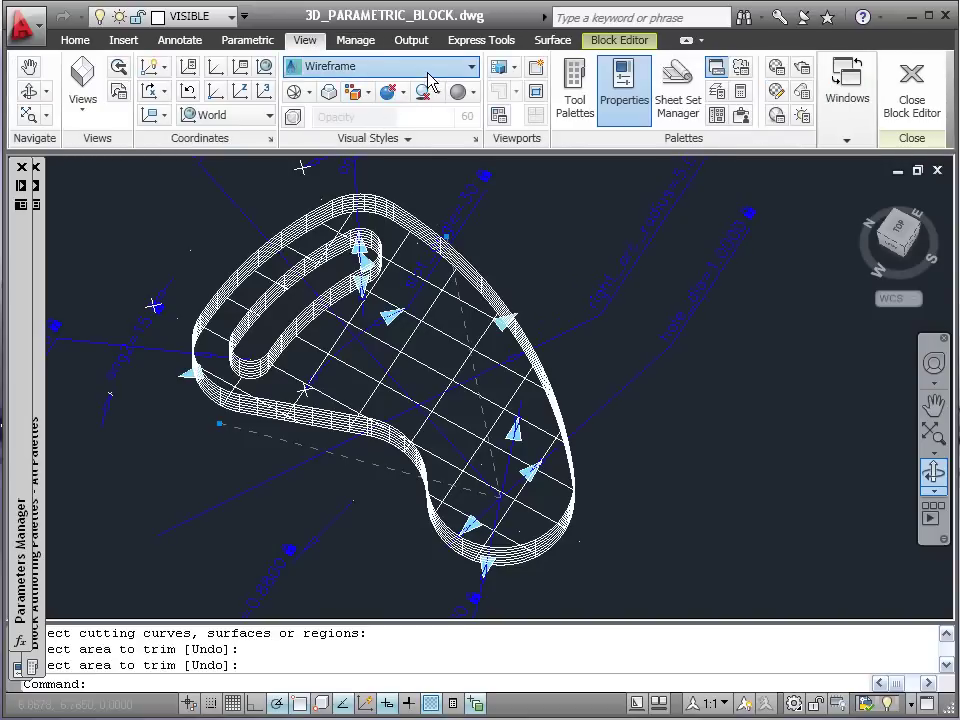
left_click(418, 68)
left_click(342, 195)
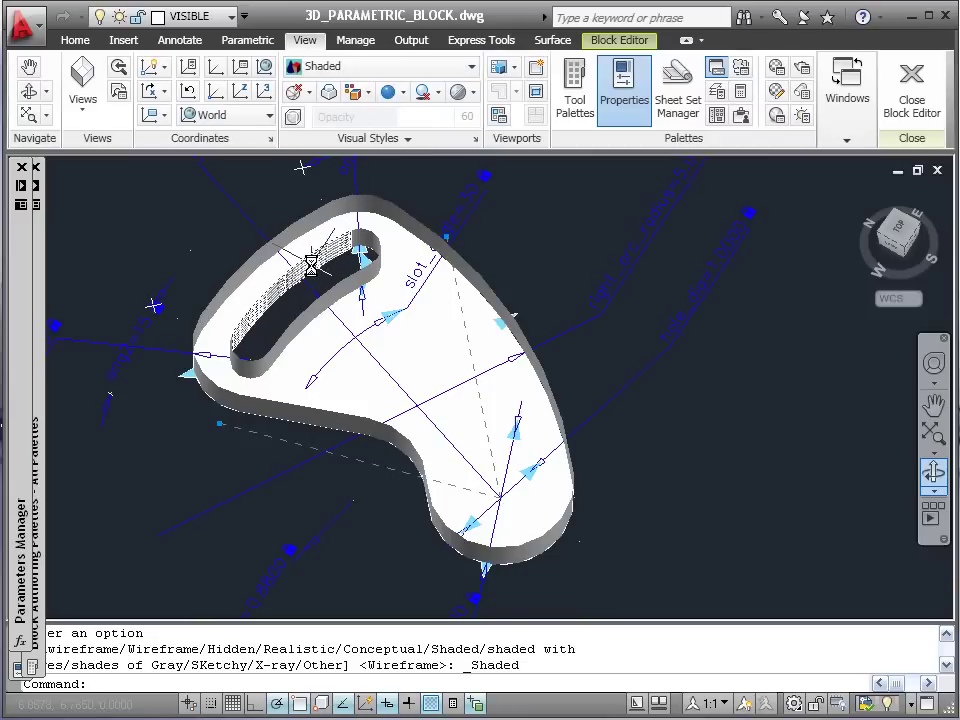
left_click(377, 66)
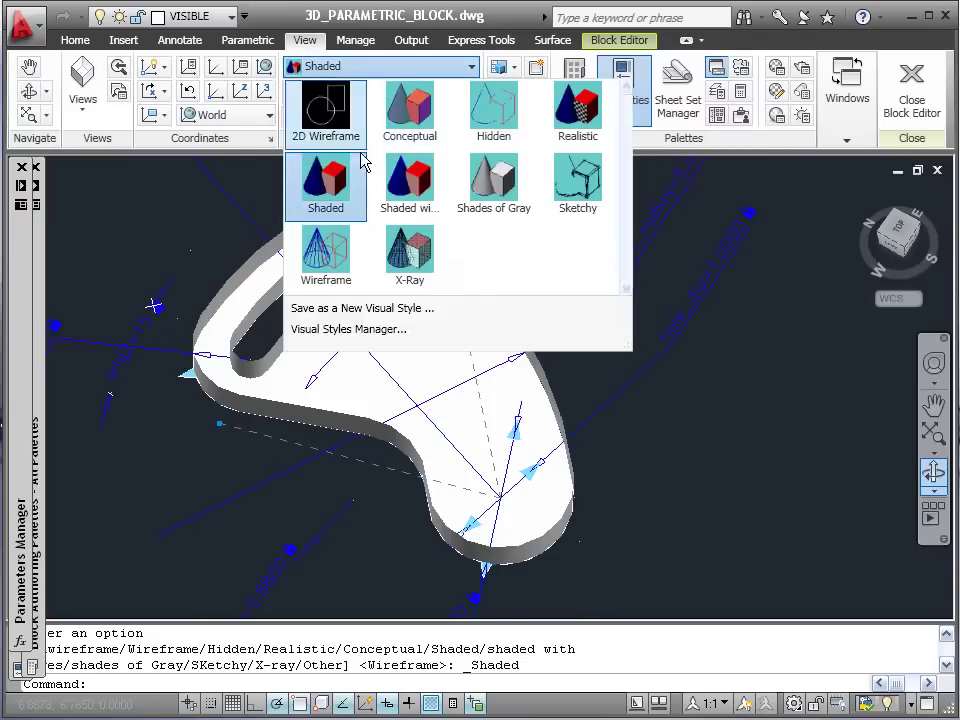
left_click(322, 262)
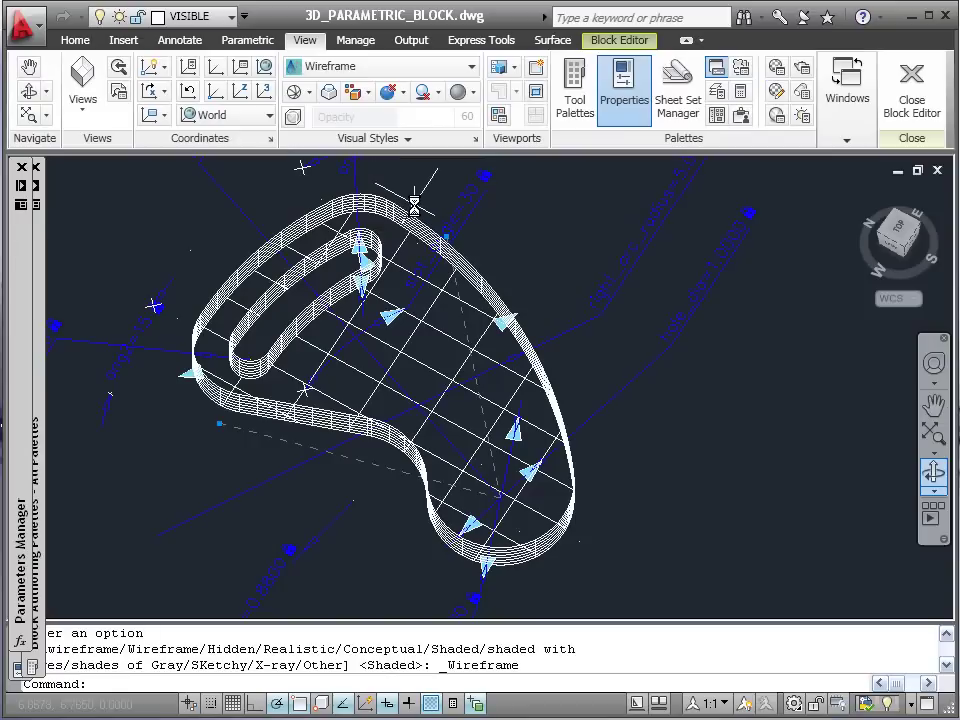
Orbit the view to tilt the model and show its side walls.
left_click(933, 472)
left_click_drag(464, 358, 460, 363)
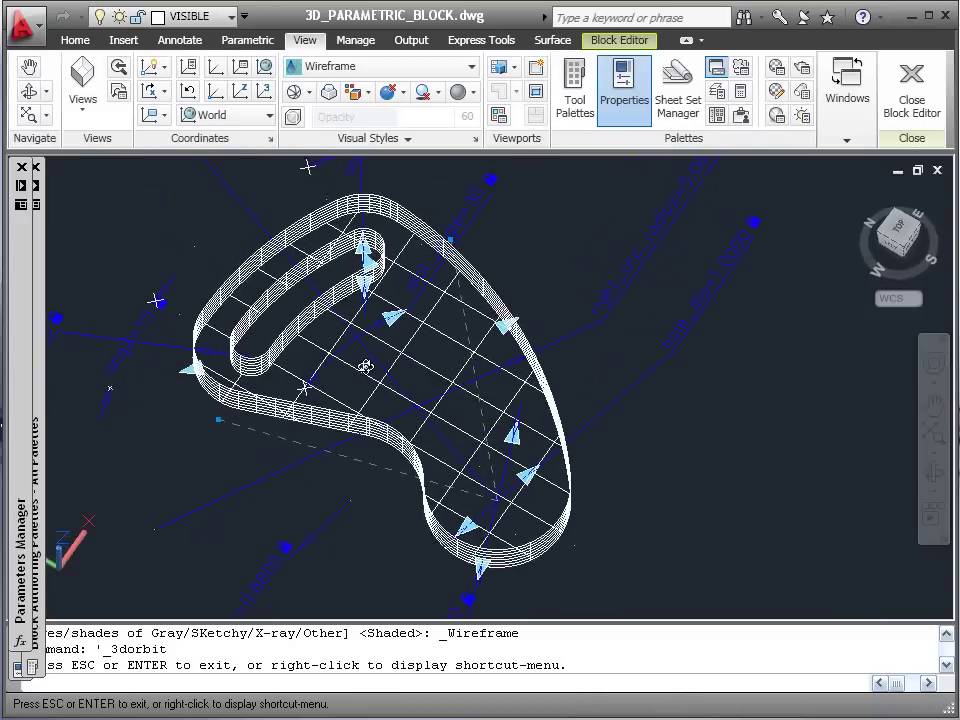
left_click_drag(364, 364, 370, 341)
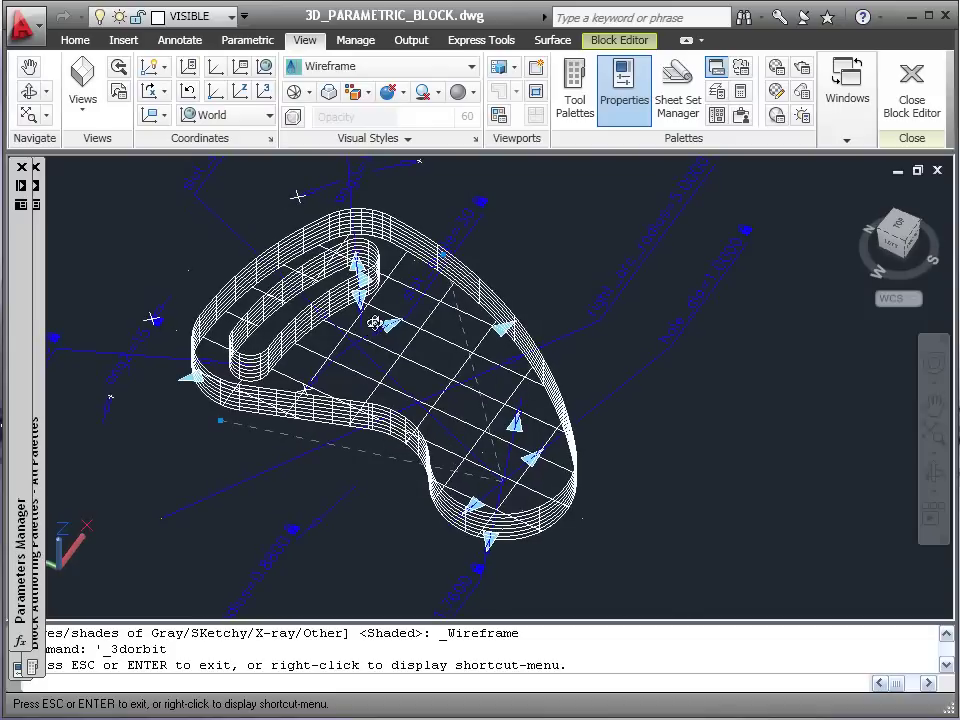
key("Escape")
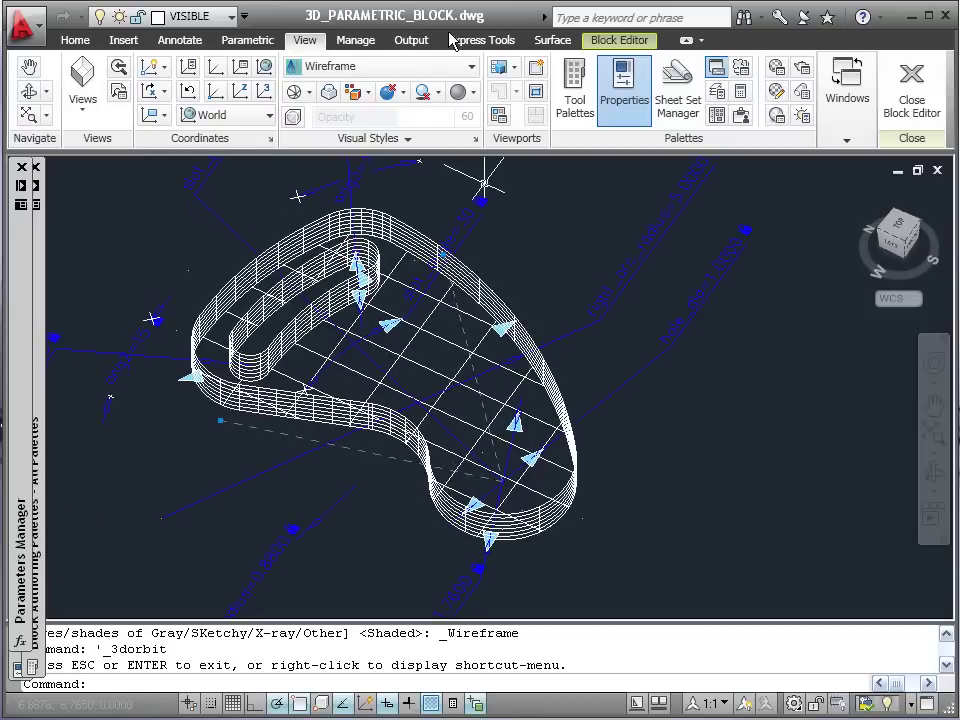
left_click(558, 42)
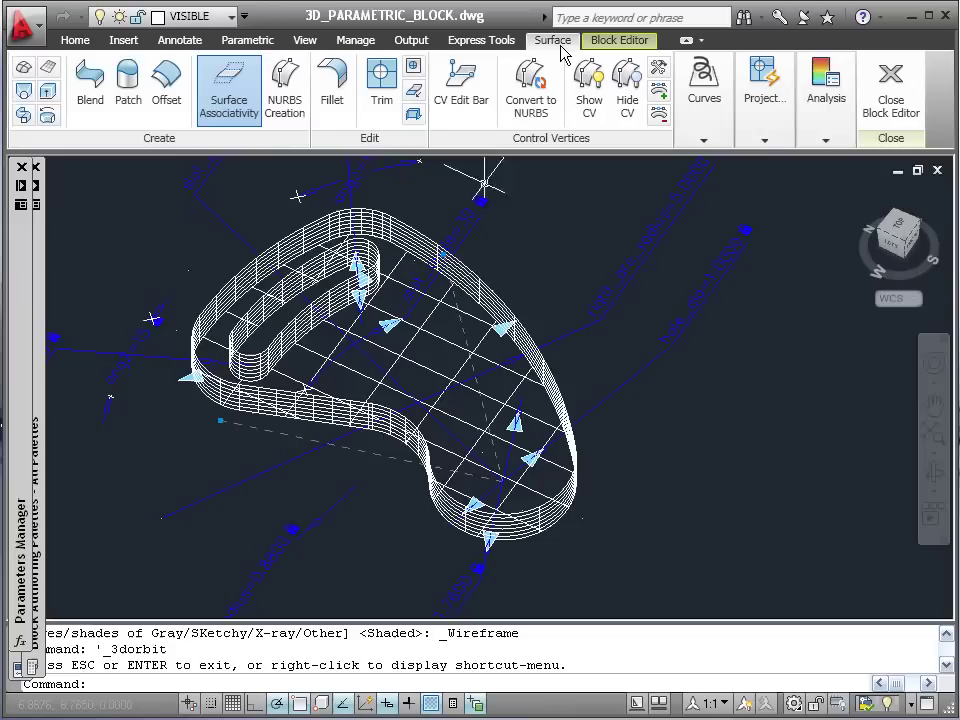
Create a patch surface from the base's upper edges, capping its other open end.
left_click(128, 72)
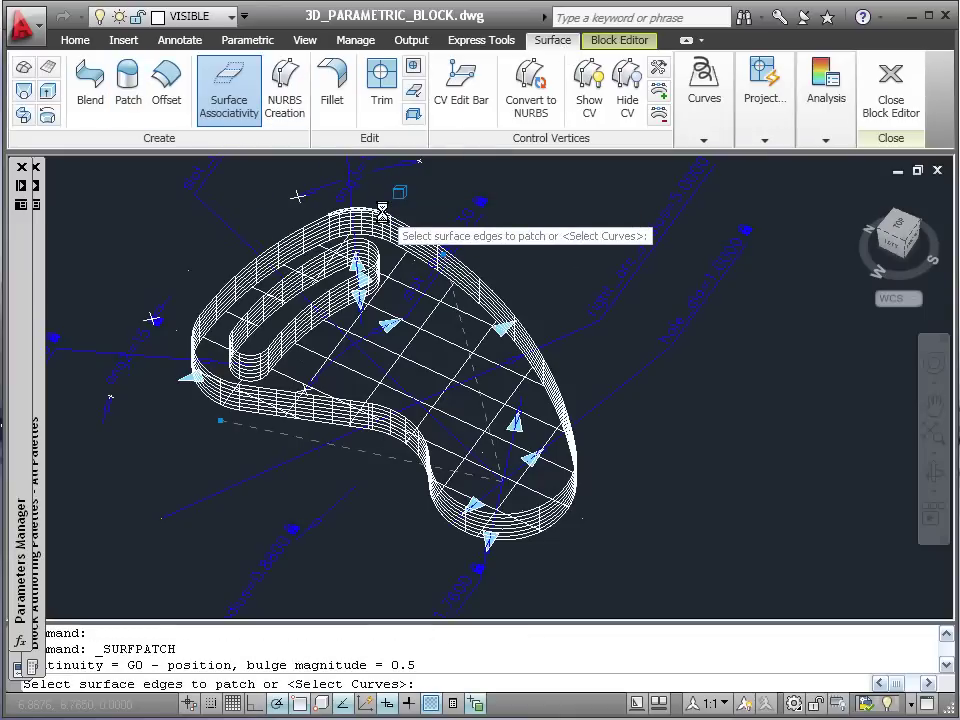
left_click(317, 210)
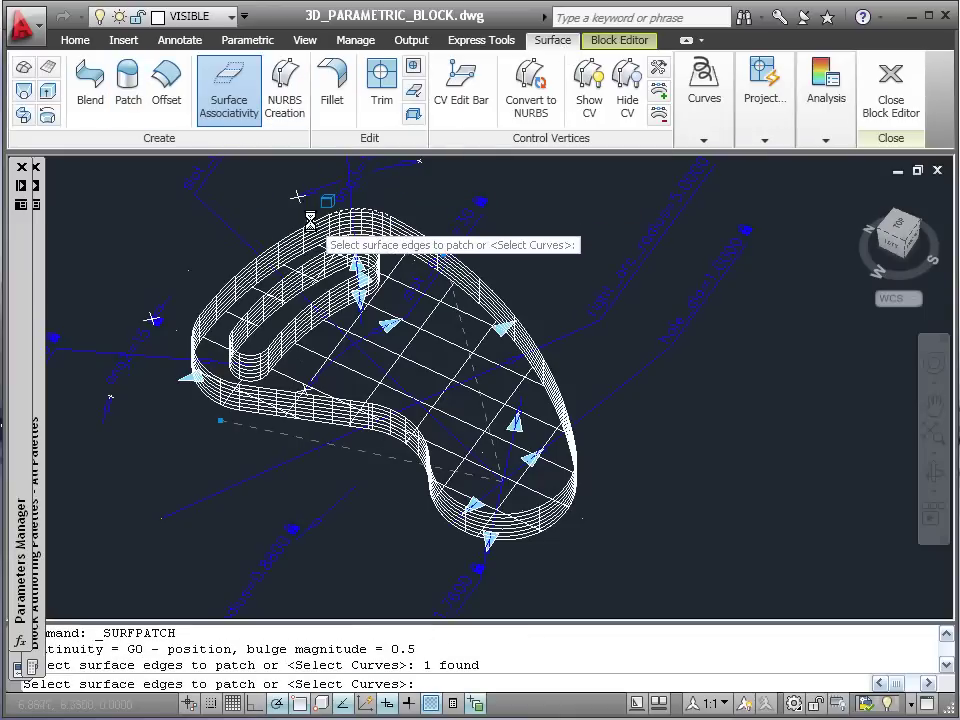
left_click(310, 218)
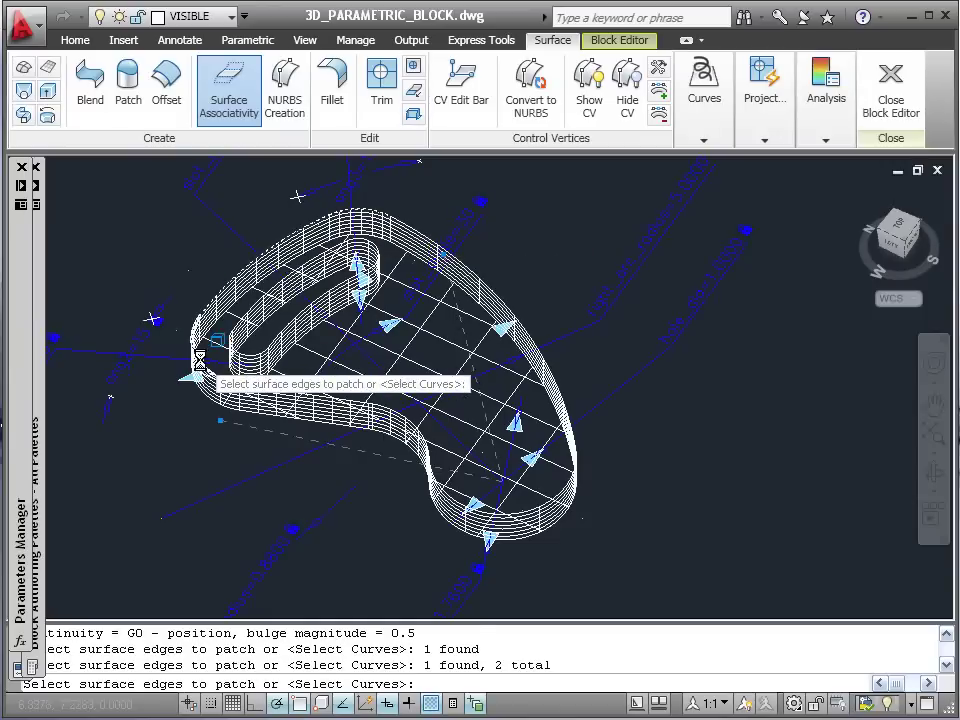
left_click(232, 376)
left_click(300, 402)
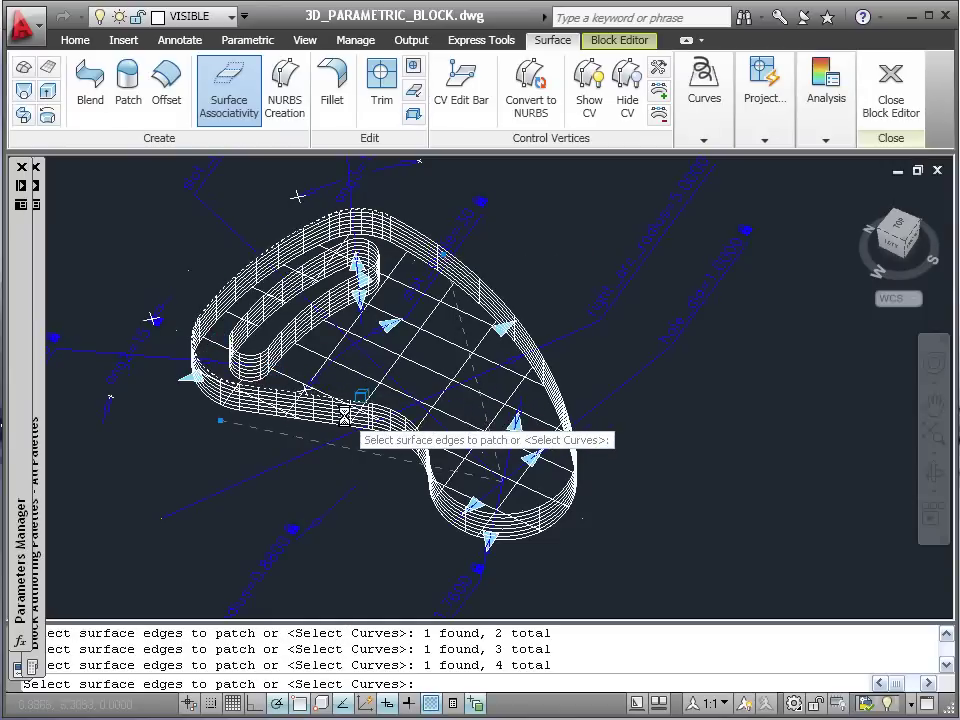
left_click(440, 478)
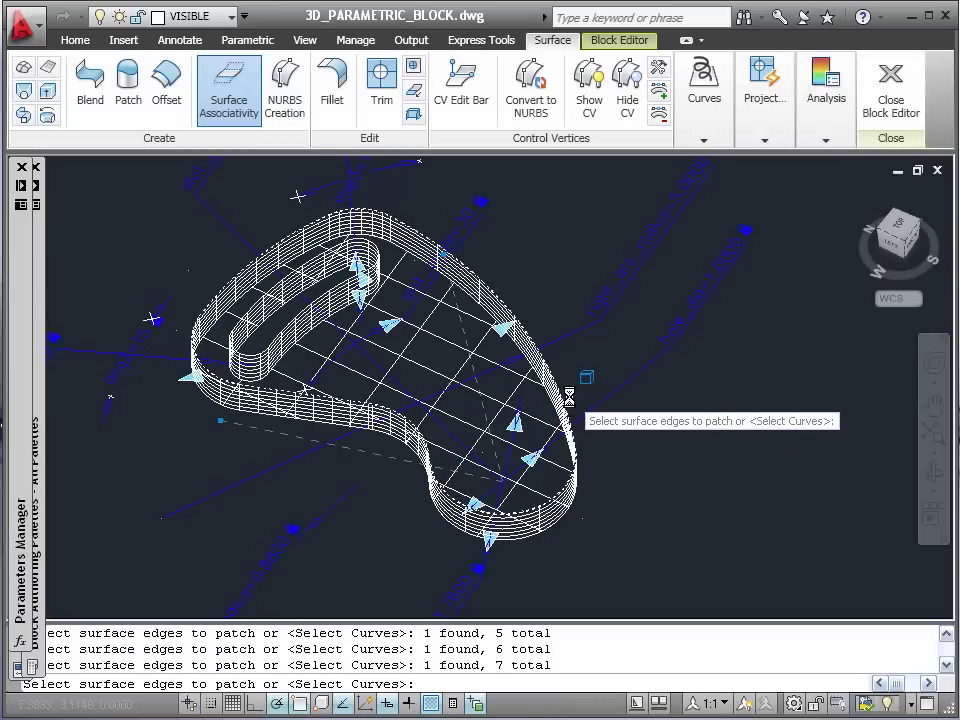
key("Return")
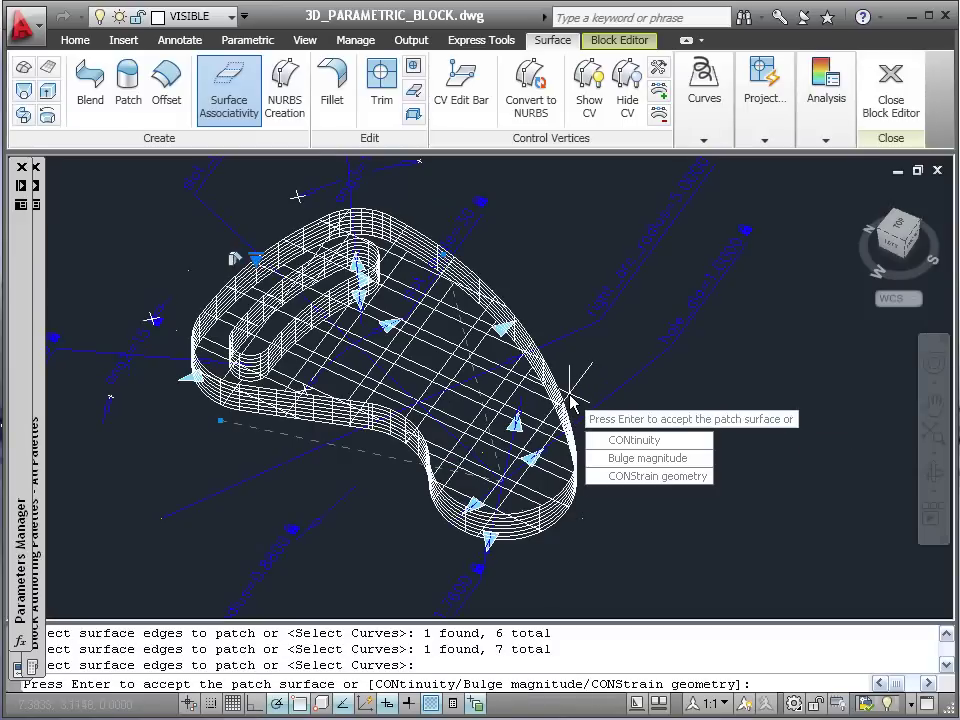
key("Return")
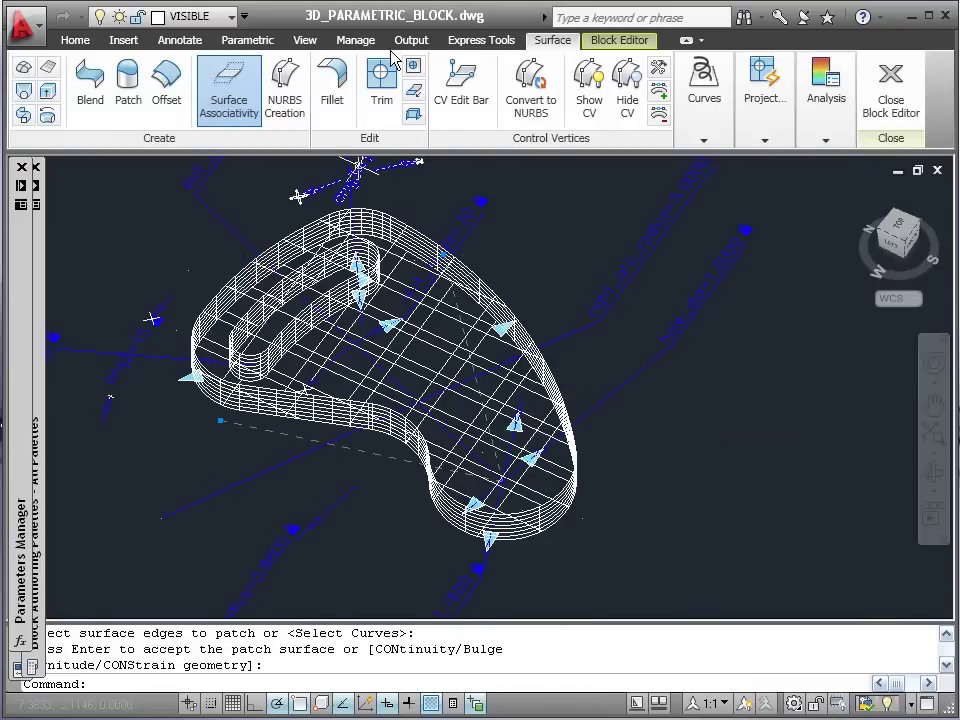
left_click(381, 88)
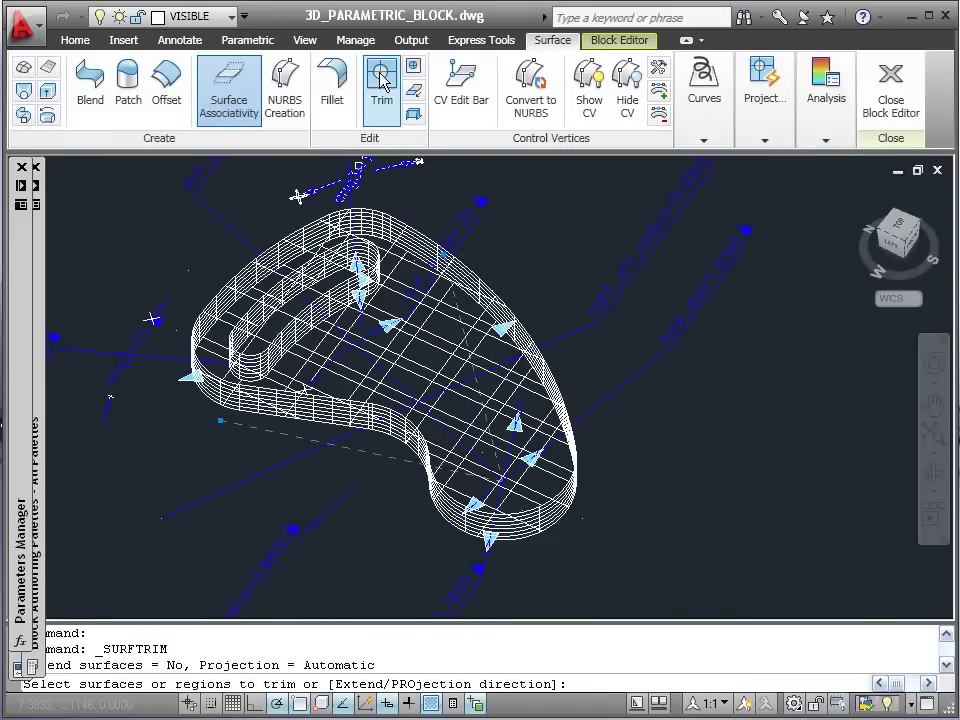
Trim the new patch with the four slot walls as cutters, removing the area inside the slot.
left_click(307, 289)
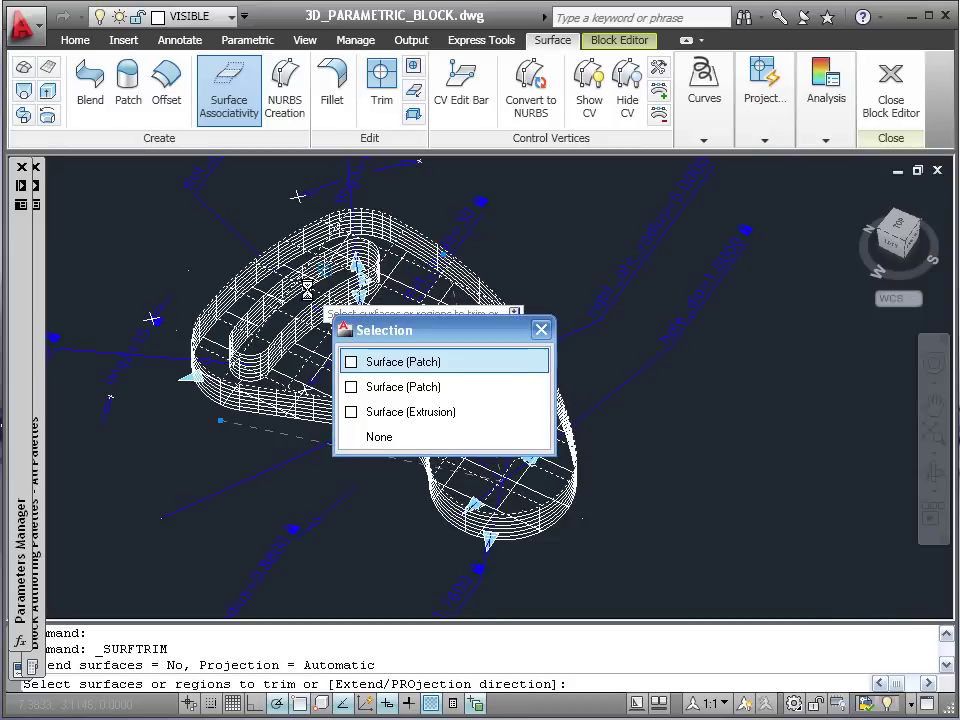
left_click(395, 363)
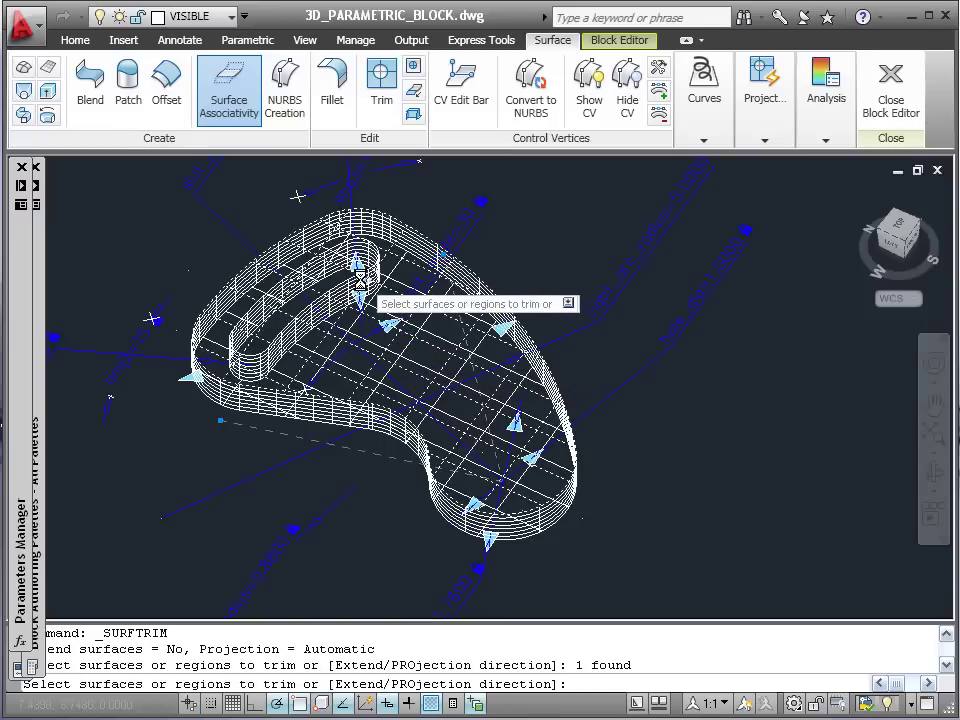
key("Return")
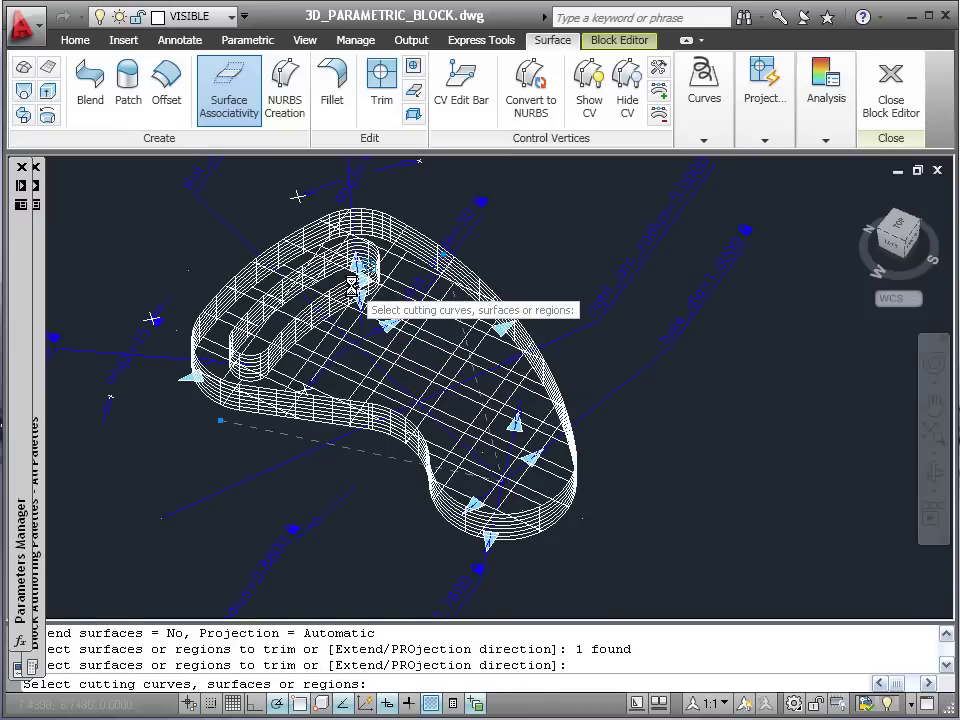
left_click(265, 292)
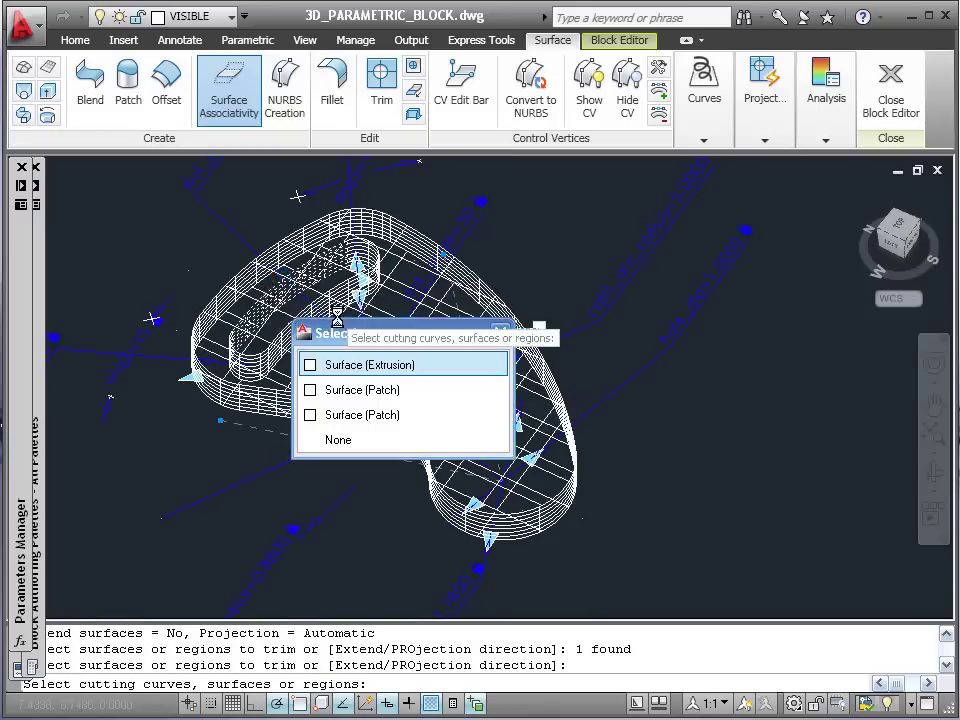
left_click(364, 368)
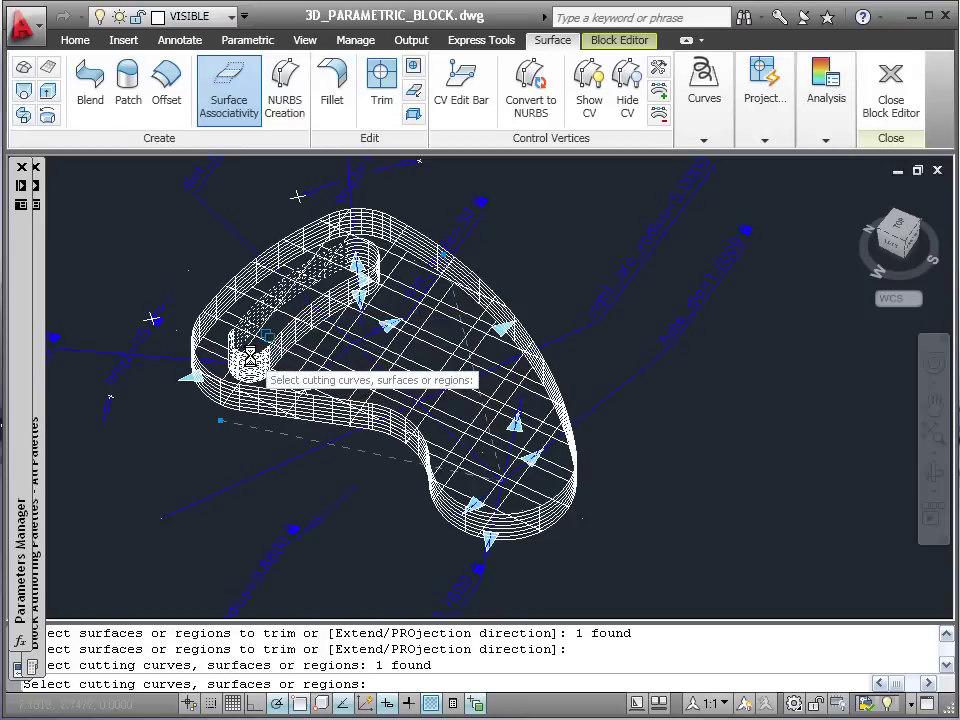
left_click(250, 355)
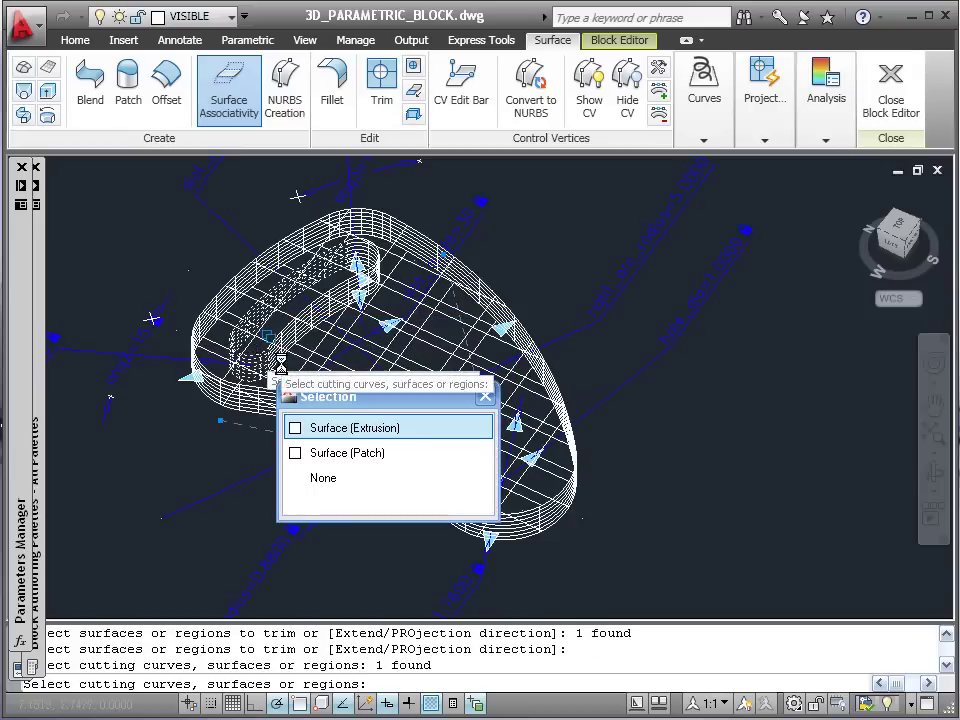
left_click(347, 429)
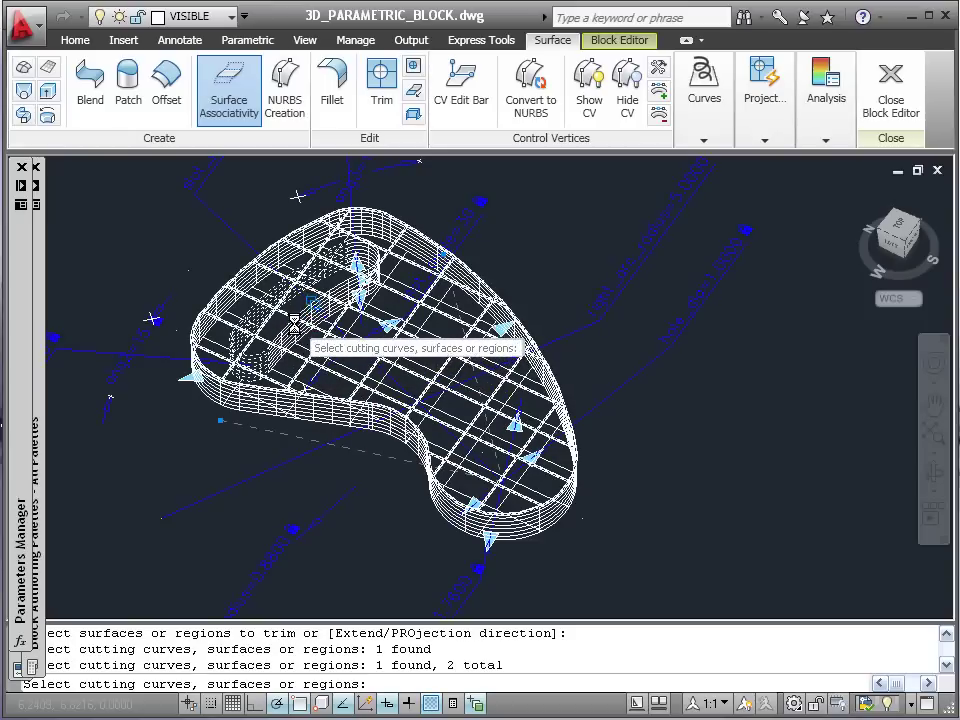
left_click(294, 322)
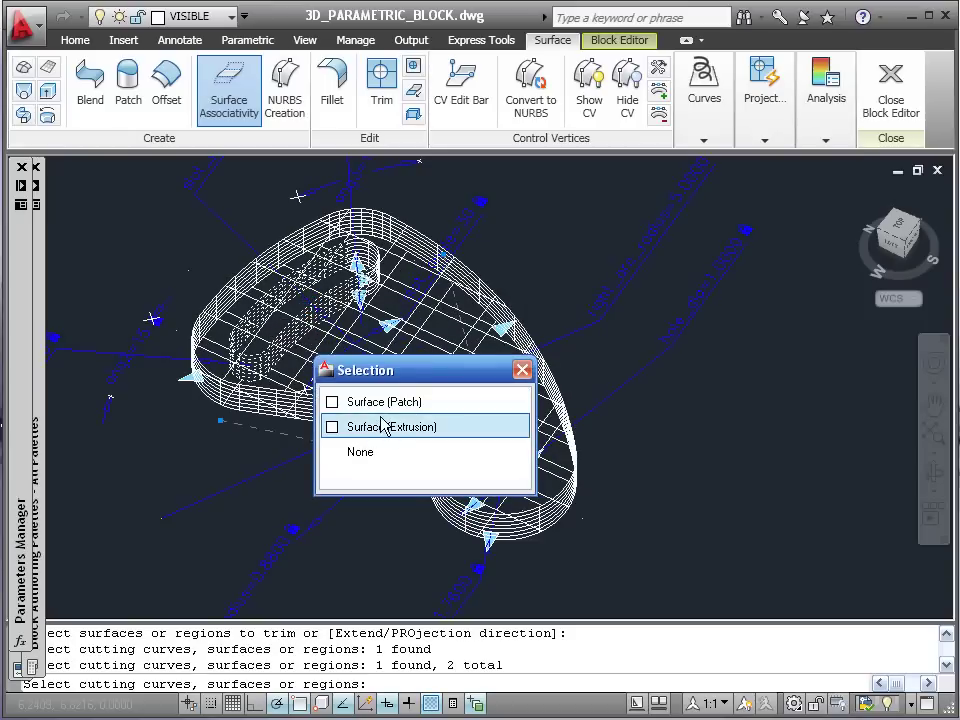
left_click(373, 247)
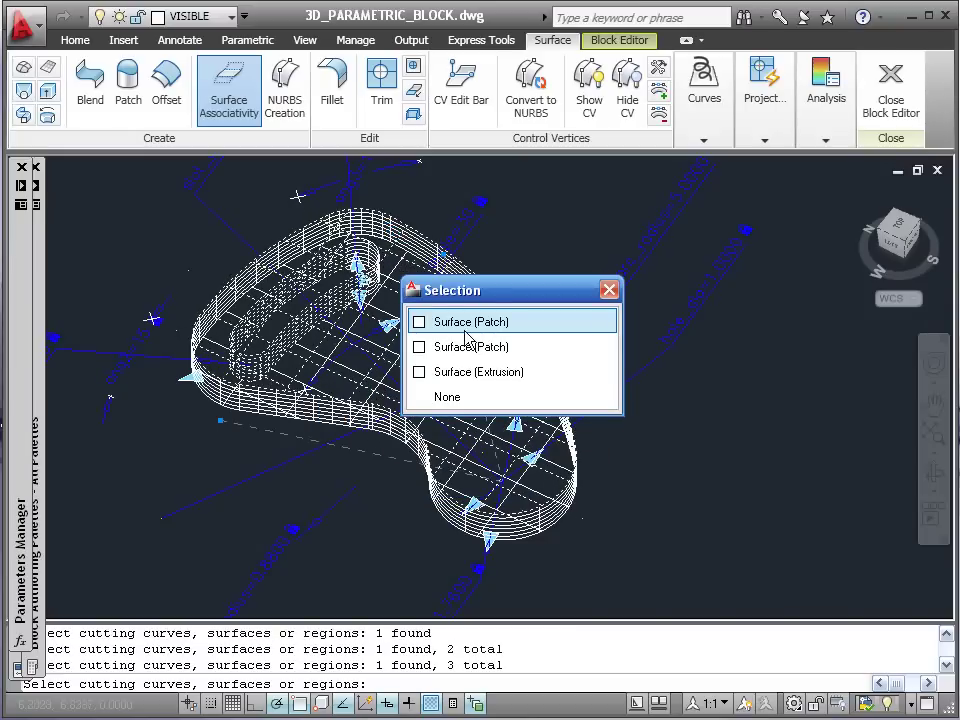
left_click(478, 372)
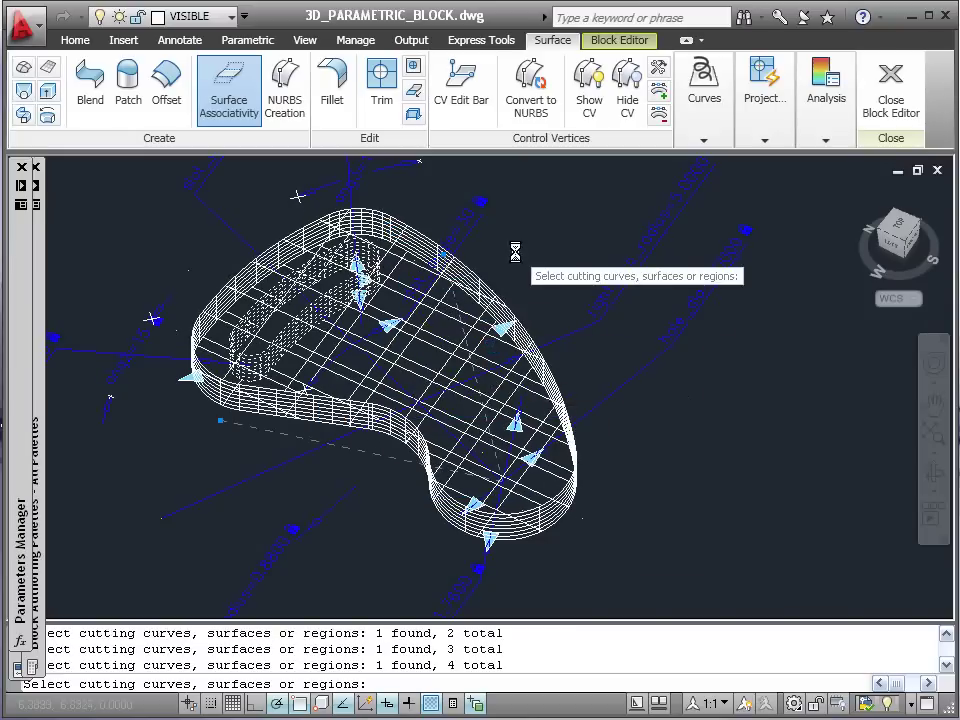
key("Return")
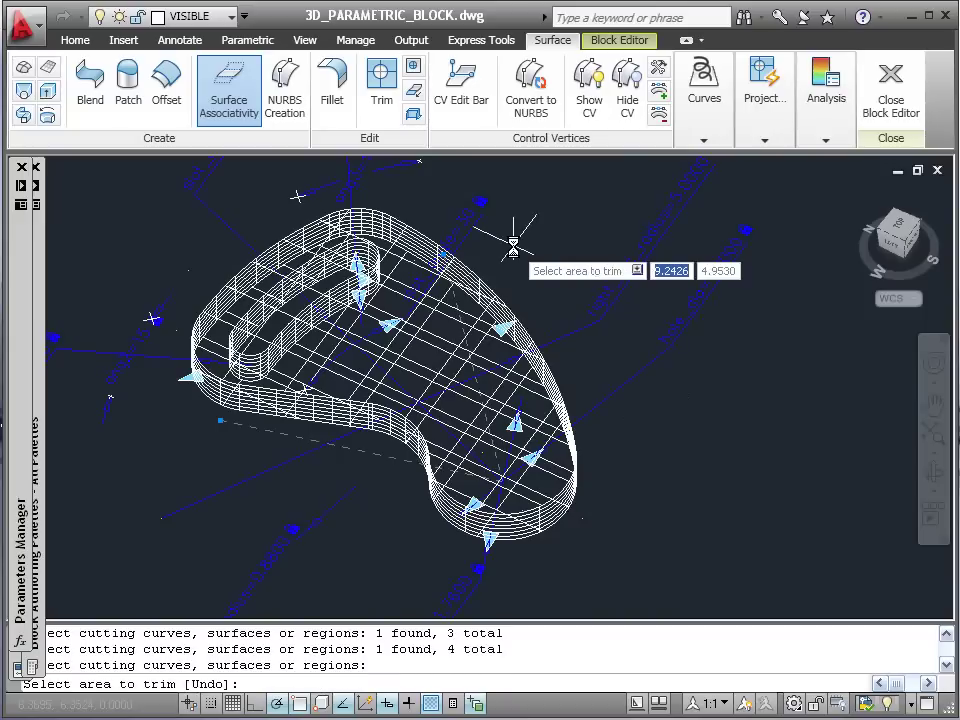
left_click(290, 300)
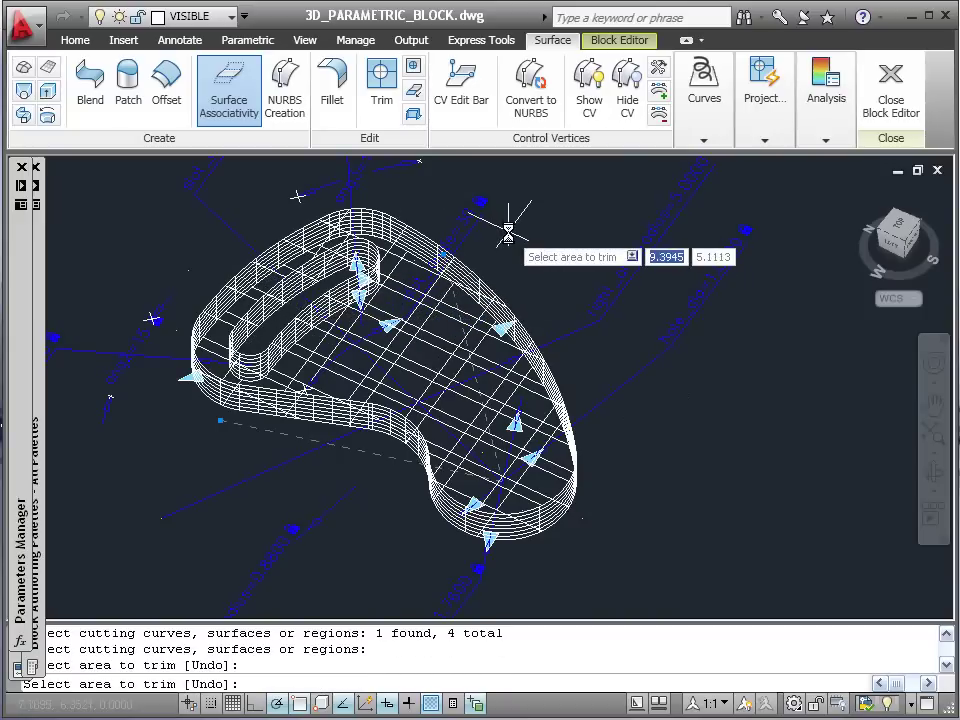
key("Escape")
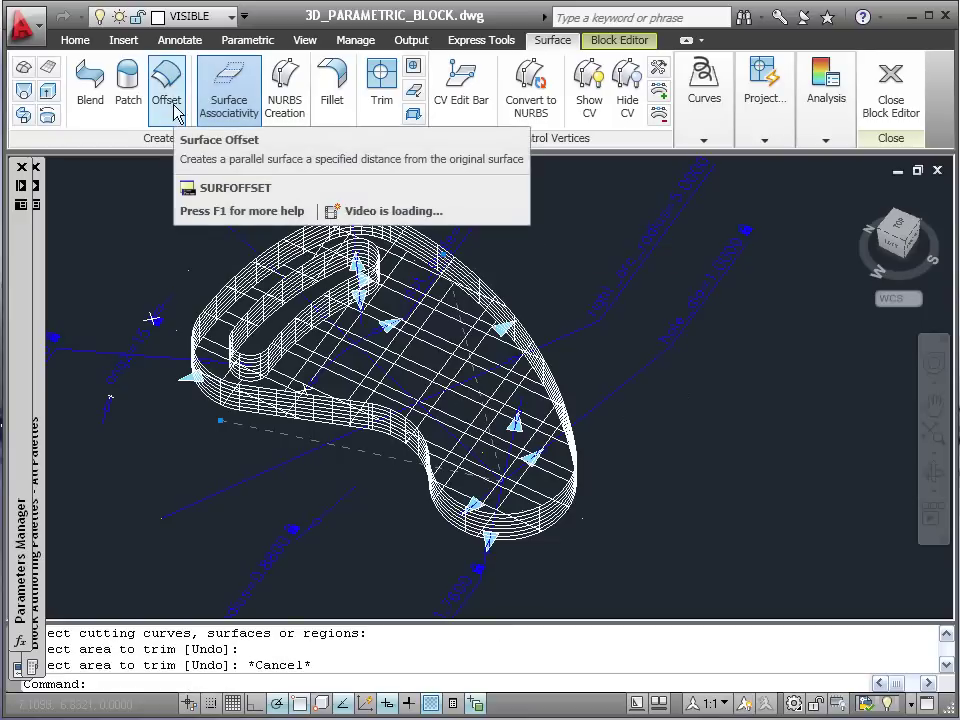
Shade the model to check the slot through both caps, then return to Wireframe.
left_click(306, 41)
left_click(412, 72)
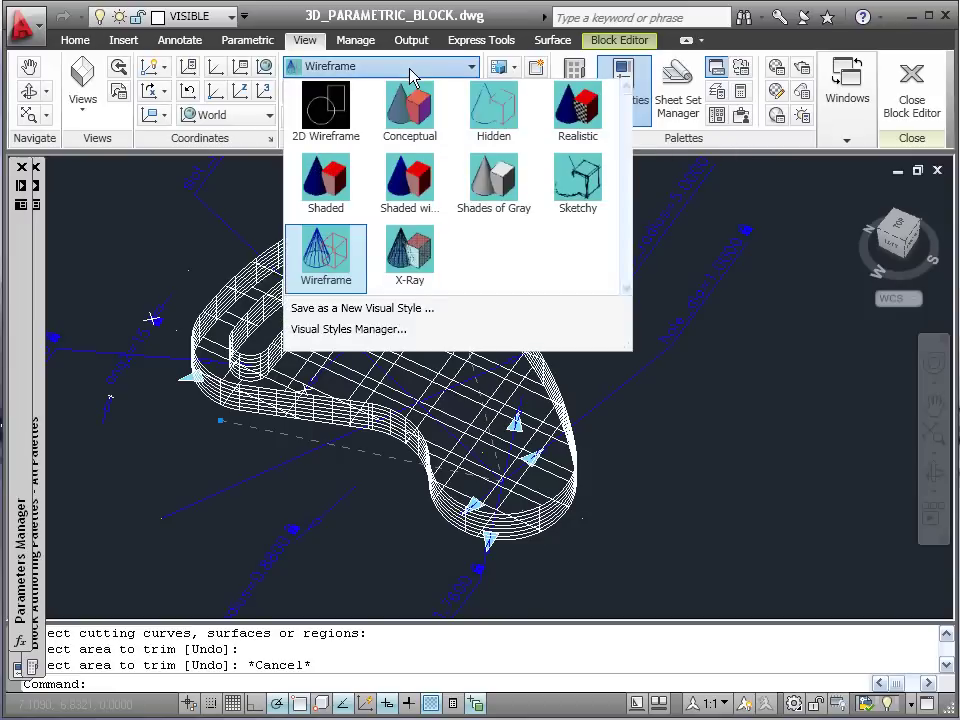
left_click(314, 186)
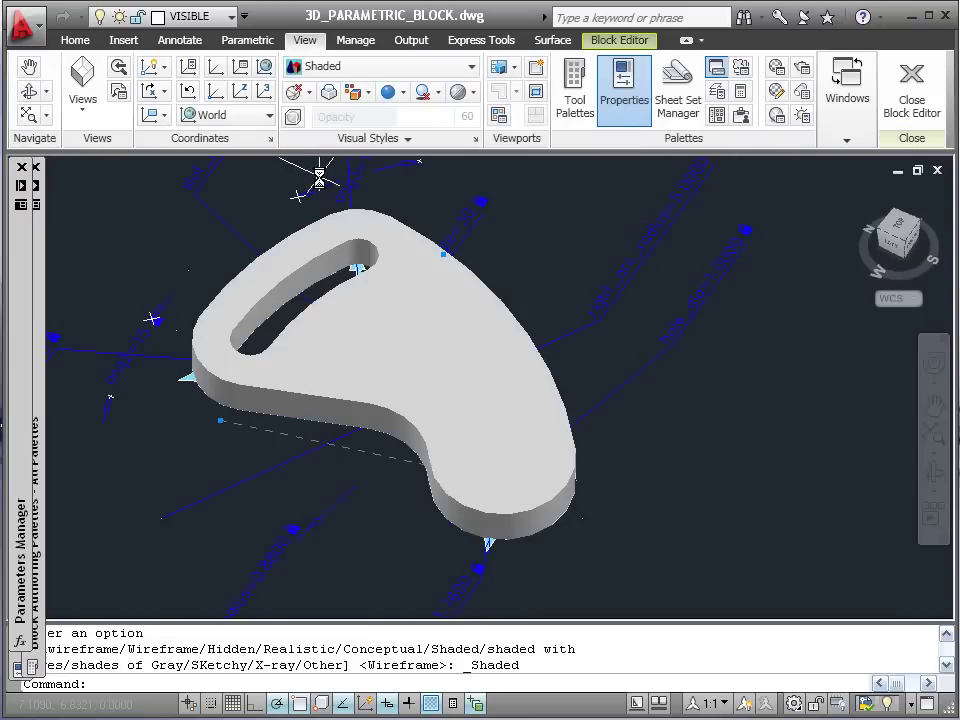
left_click(405, 68)
left_click(331, 241)
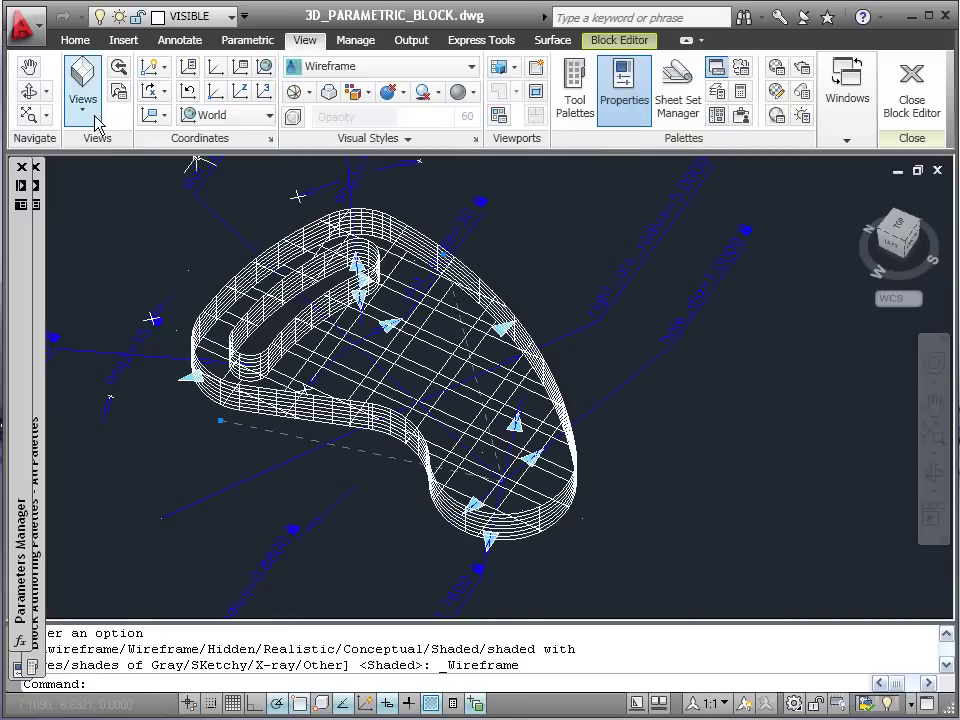
left_click(221, 21)
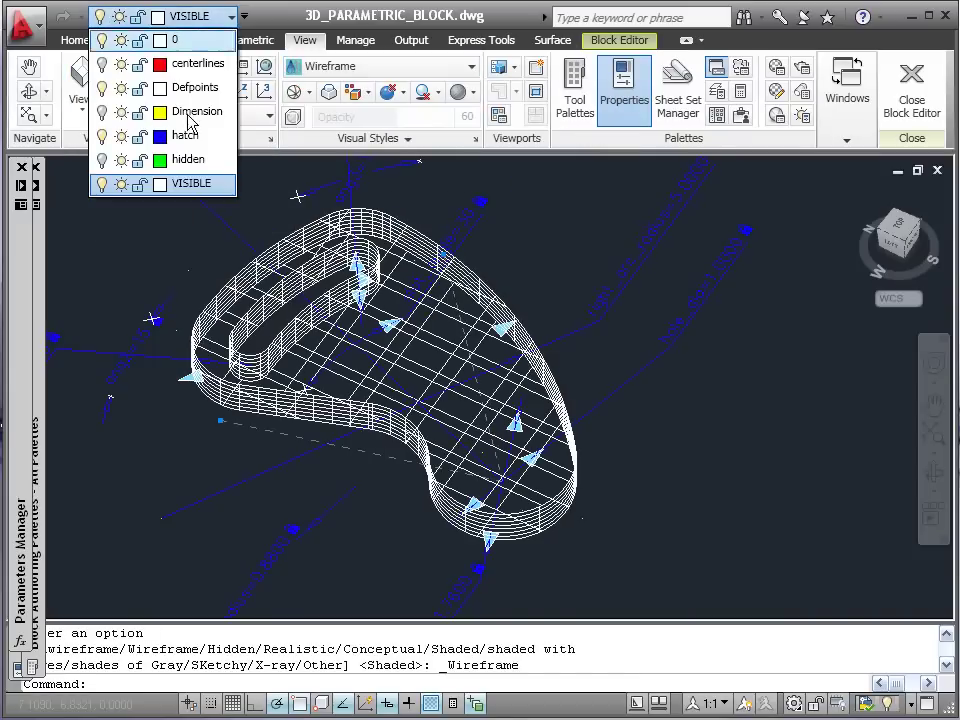
Turn the hidden layer back on so the green boss circle shows above the base.
left_click(102, 160)
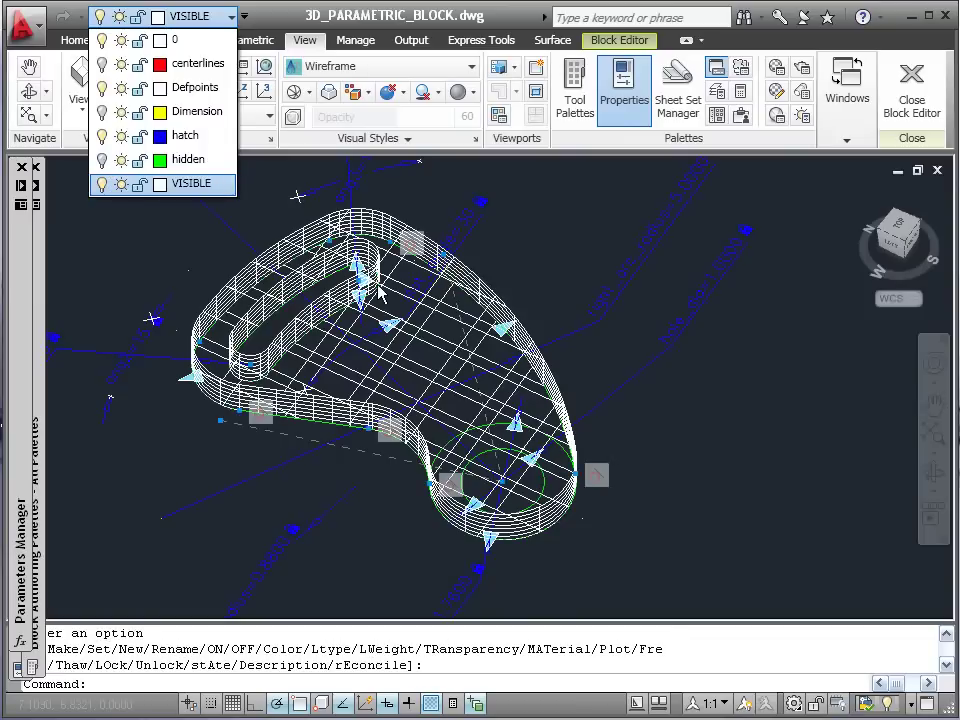
left_click(651, 427)
key("Escape")
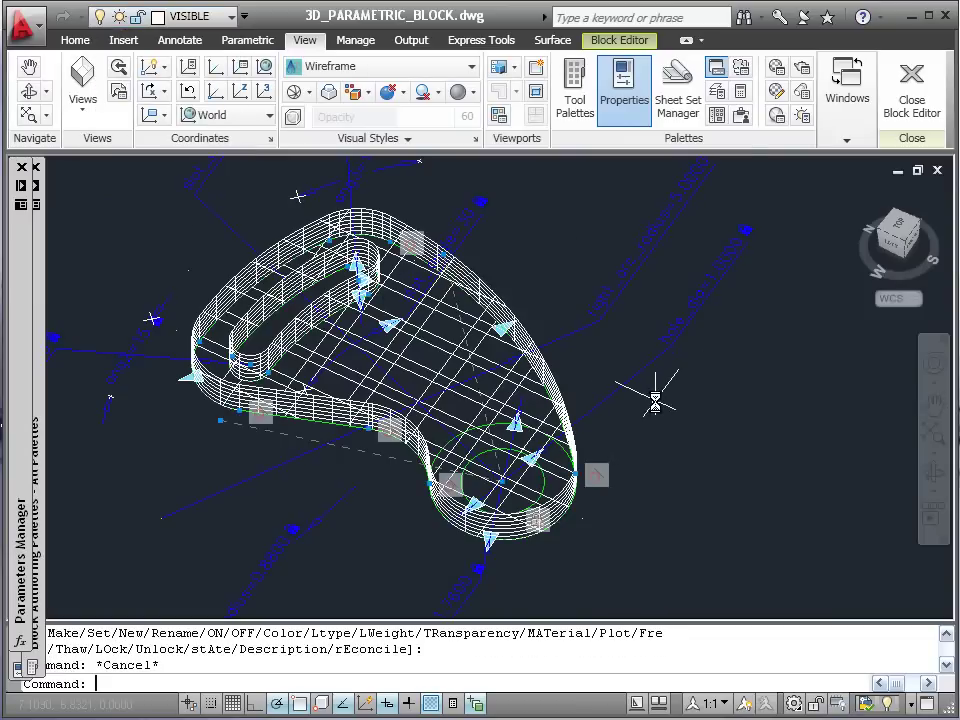
left_click(473, 68)
left_click(473, 68)
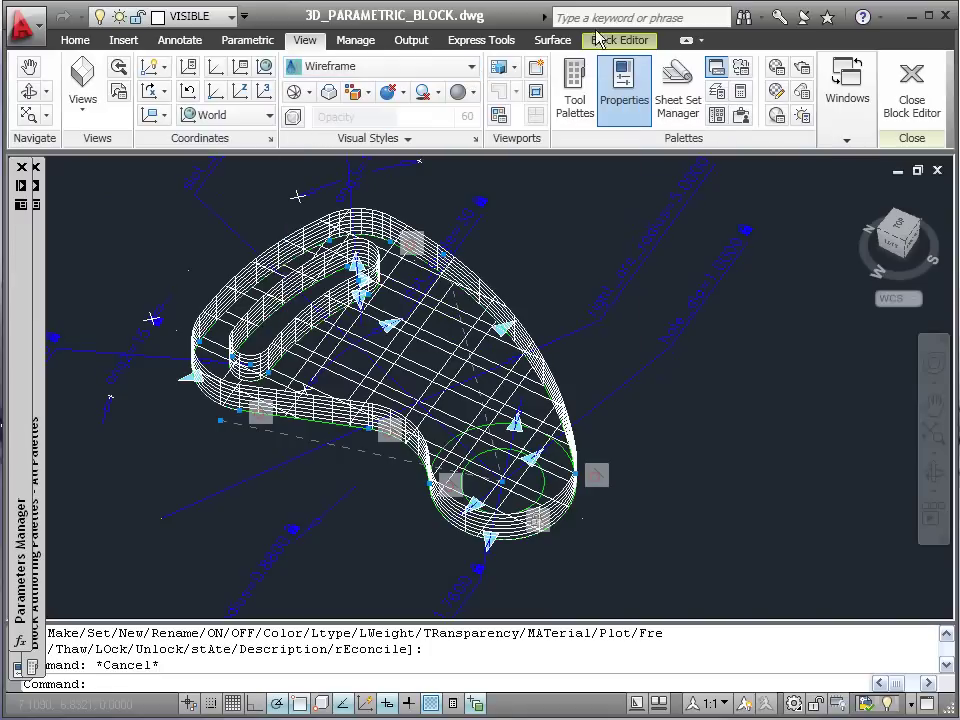
left_click(553, 40)
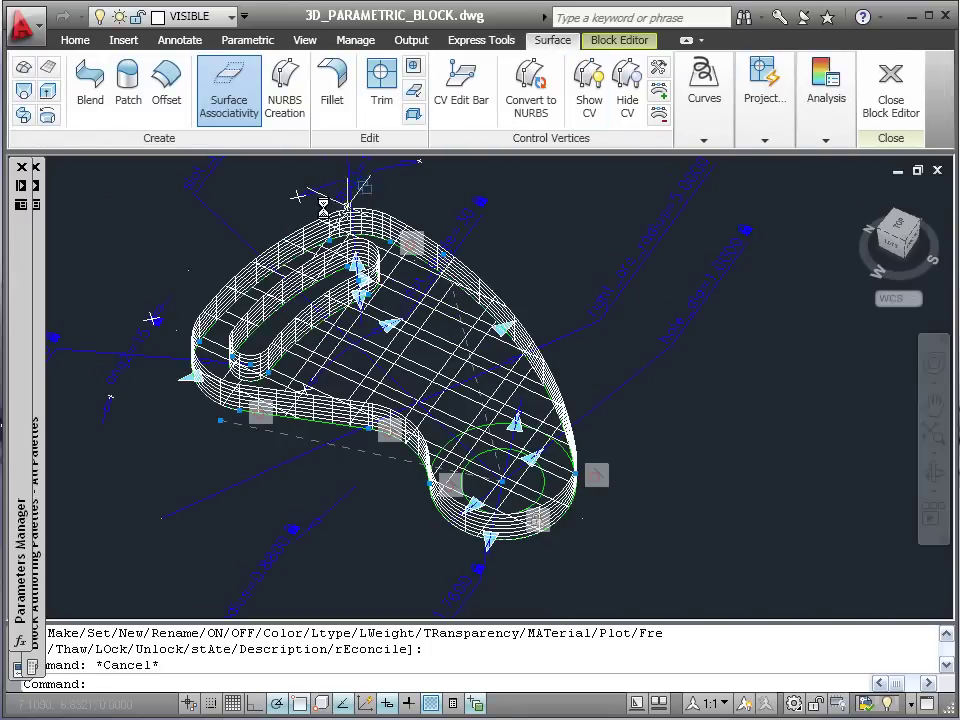
Copy the cyl_height parameter name from the Parameters Manager.
left_click(48, 92)
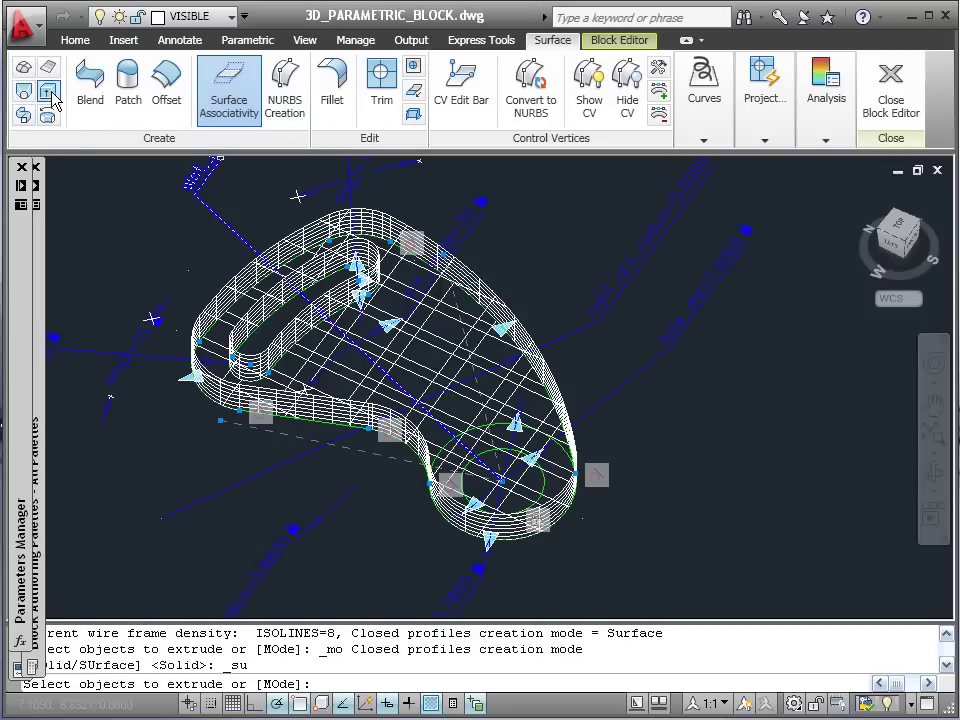
key("Escape")
left_click(16, 490)
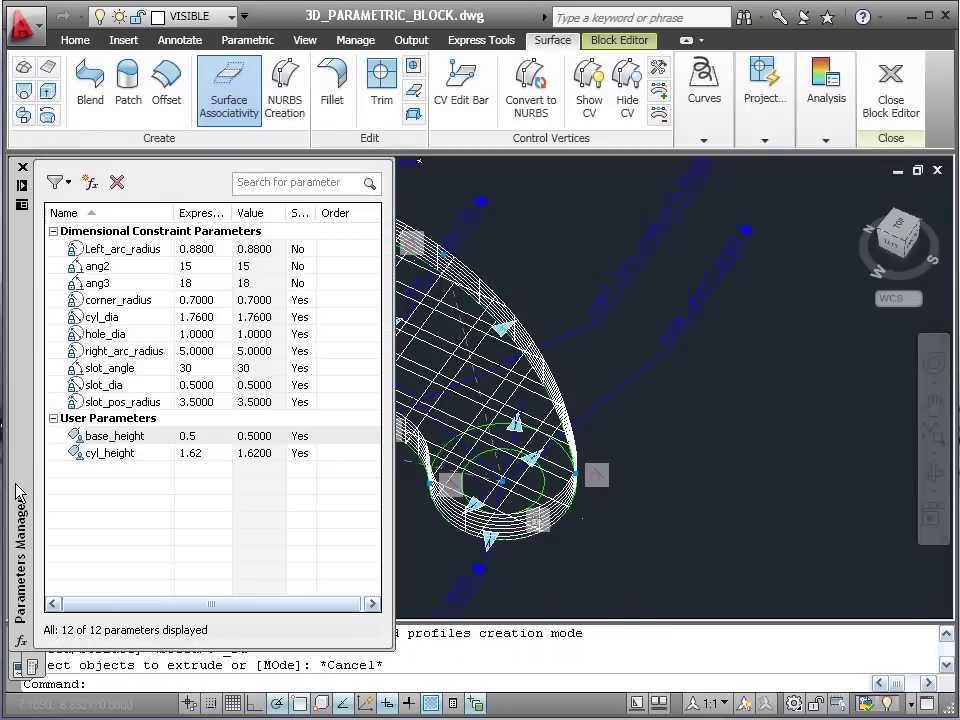
double_click(141, 460)
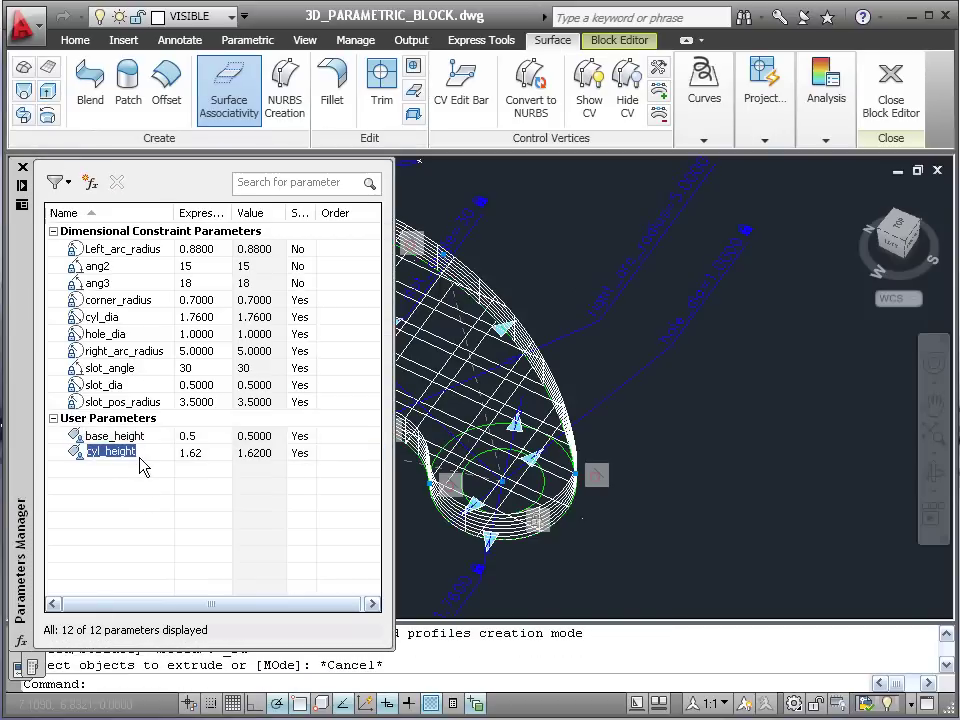
right_click(129, 455)
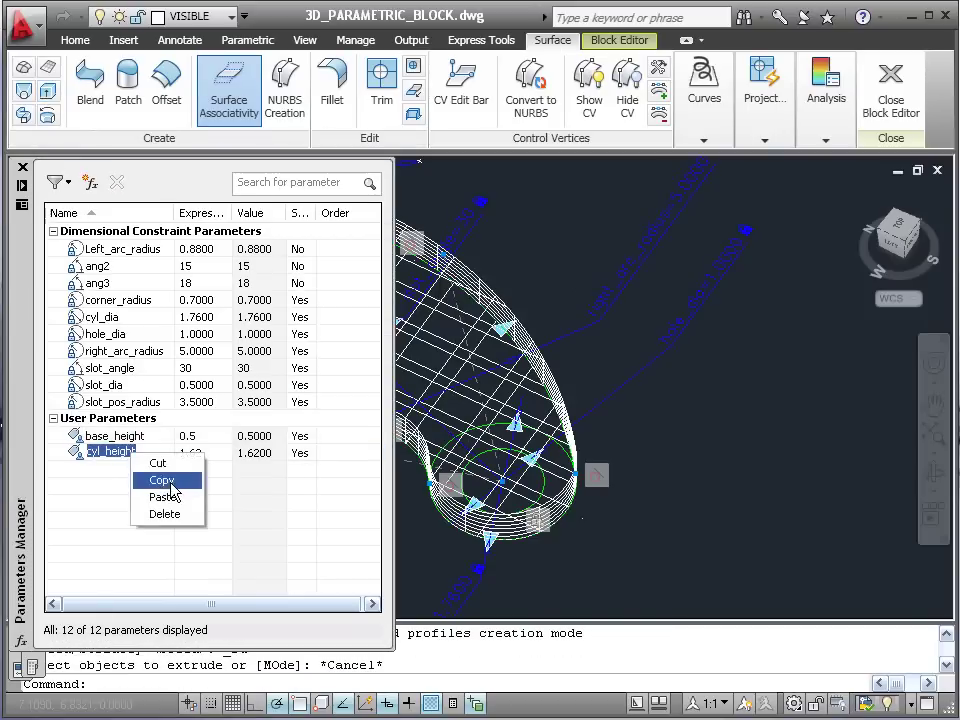
left_click(164, 481)
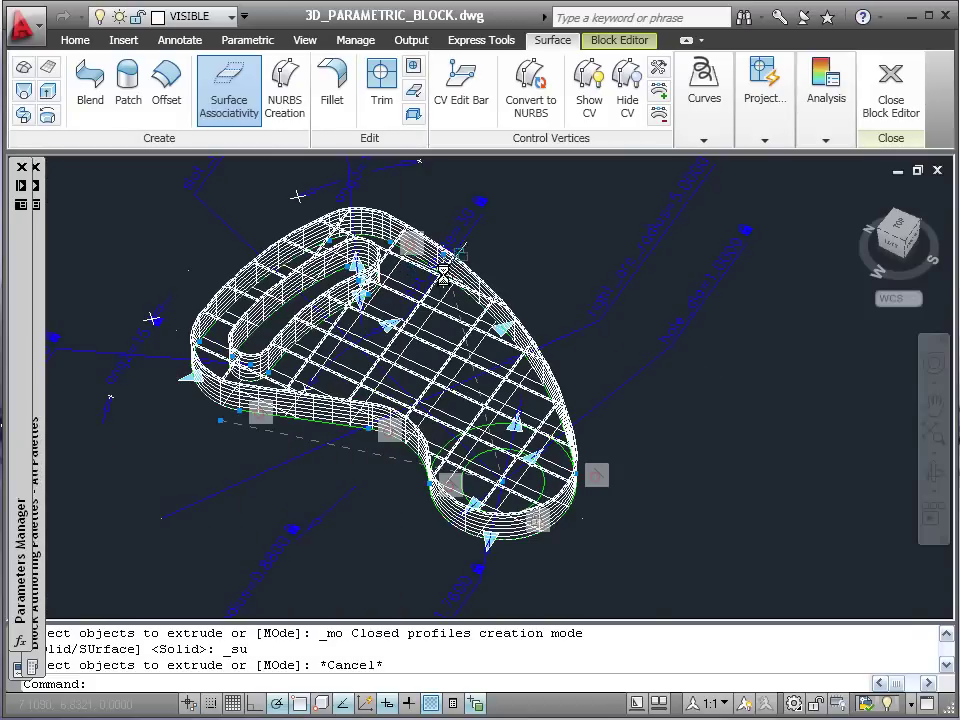
Extrude both boss circles into a surface with height set by the expression cyl_height.
left_click(48, 92)
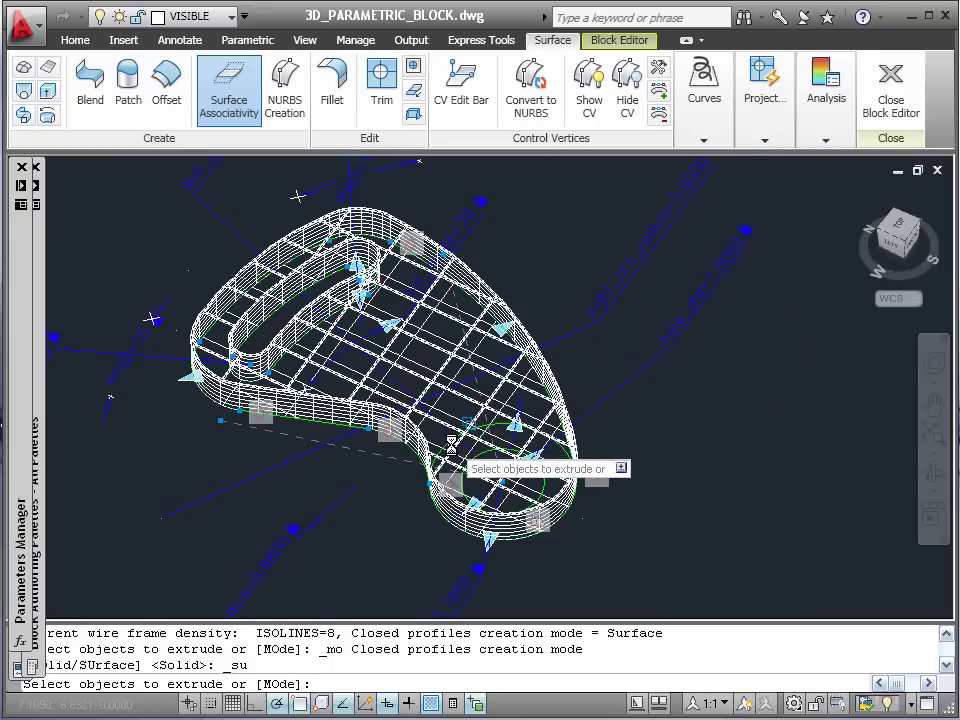
left_click(450, 442)
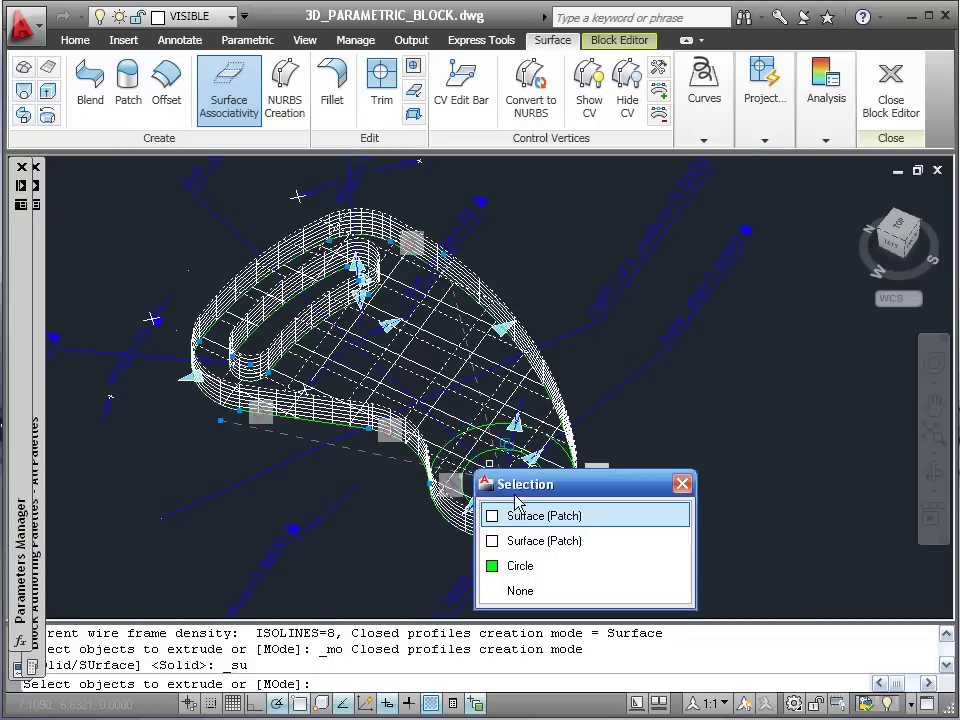
left_click(530, 568)
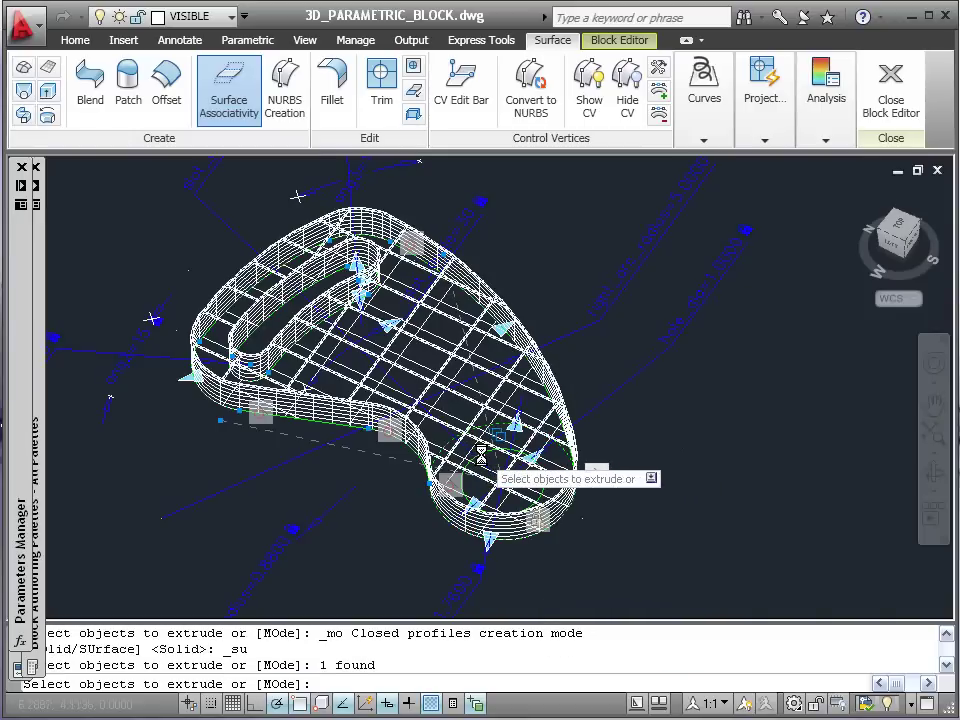
left_click(481, 454)
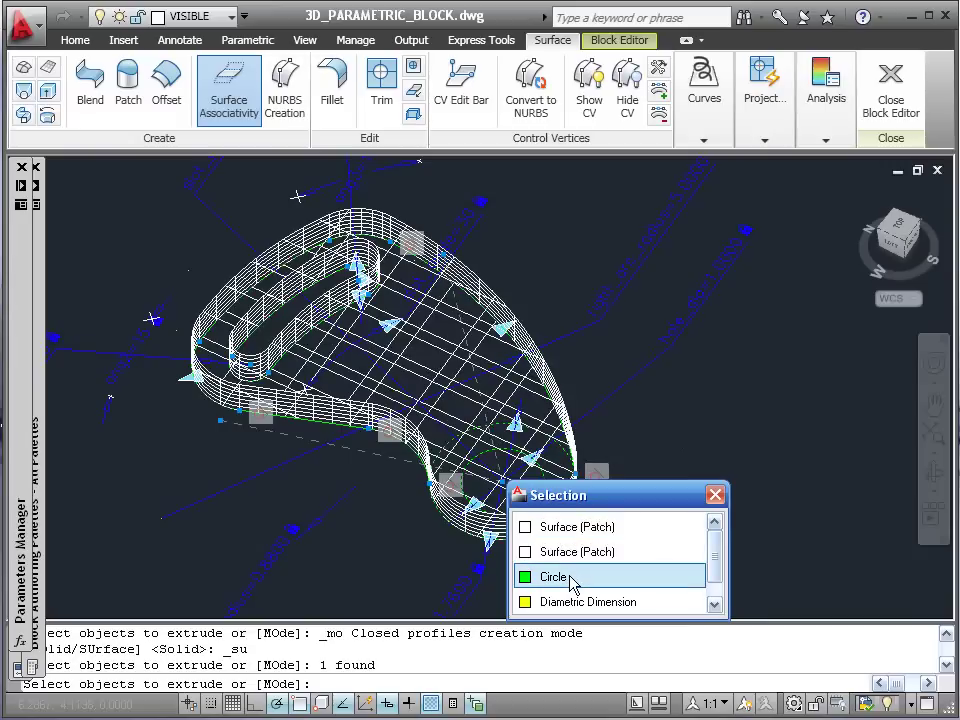
left_click(572, 578)
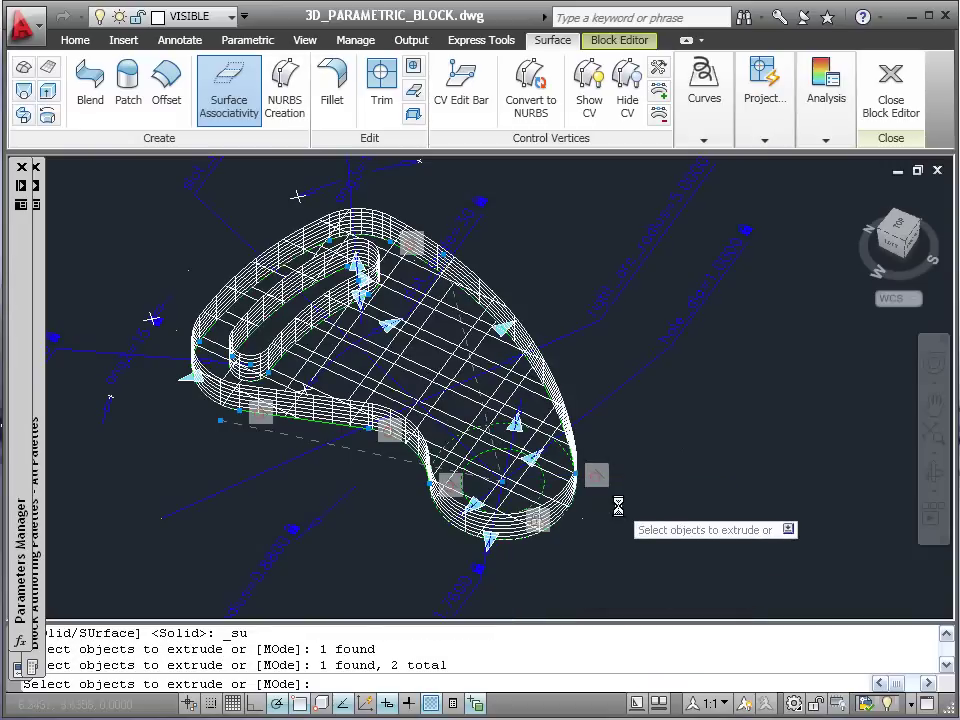
key("Return")
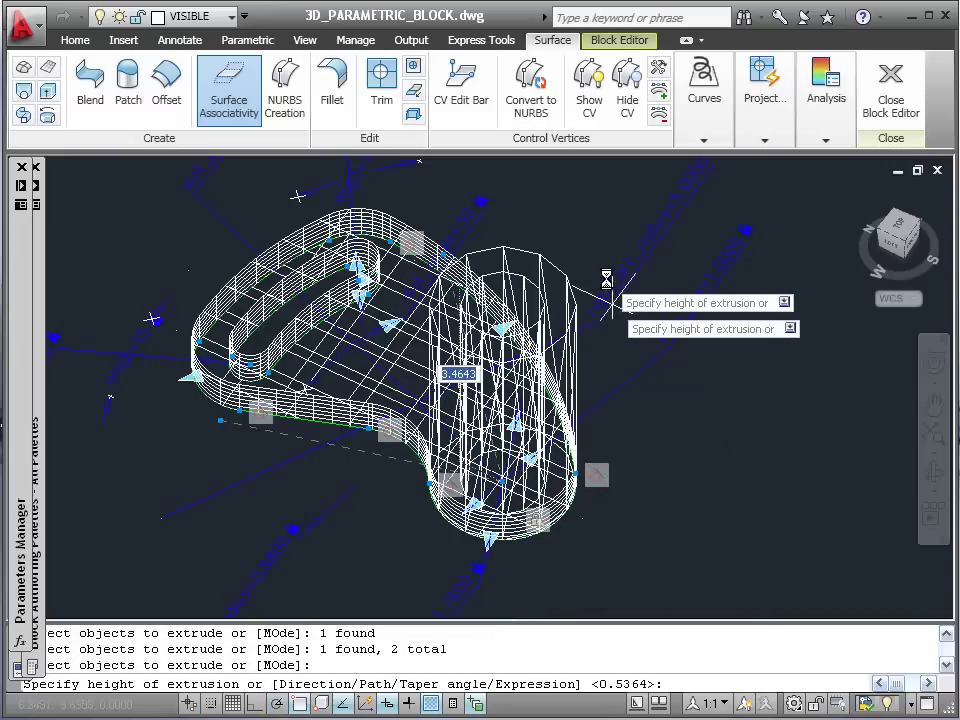
key("Down")
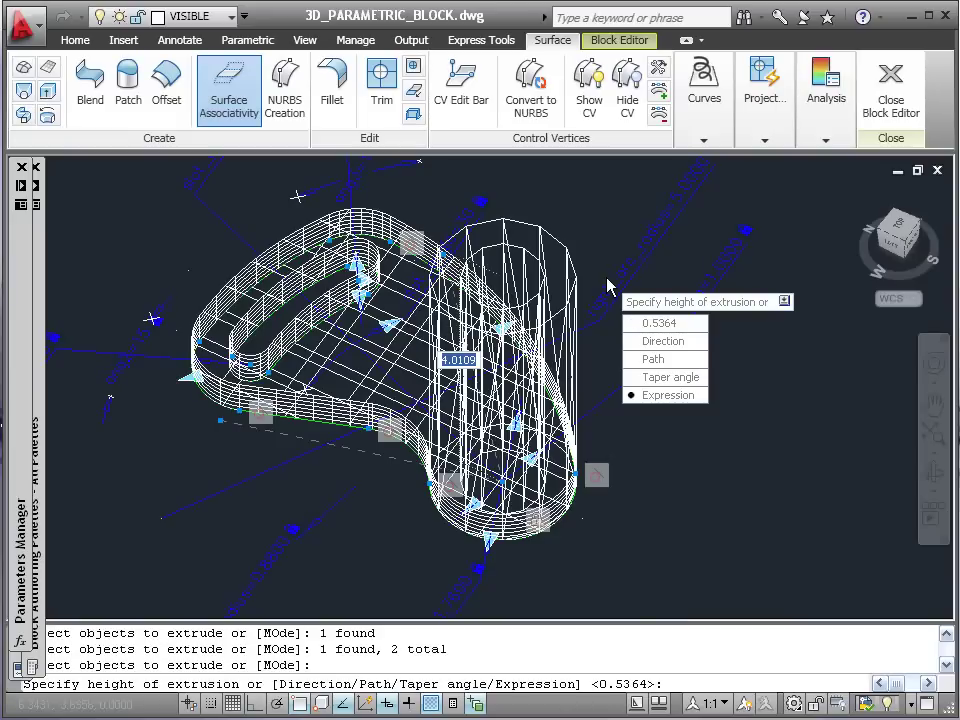
key("Return")
type("cyl_height")
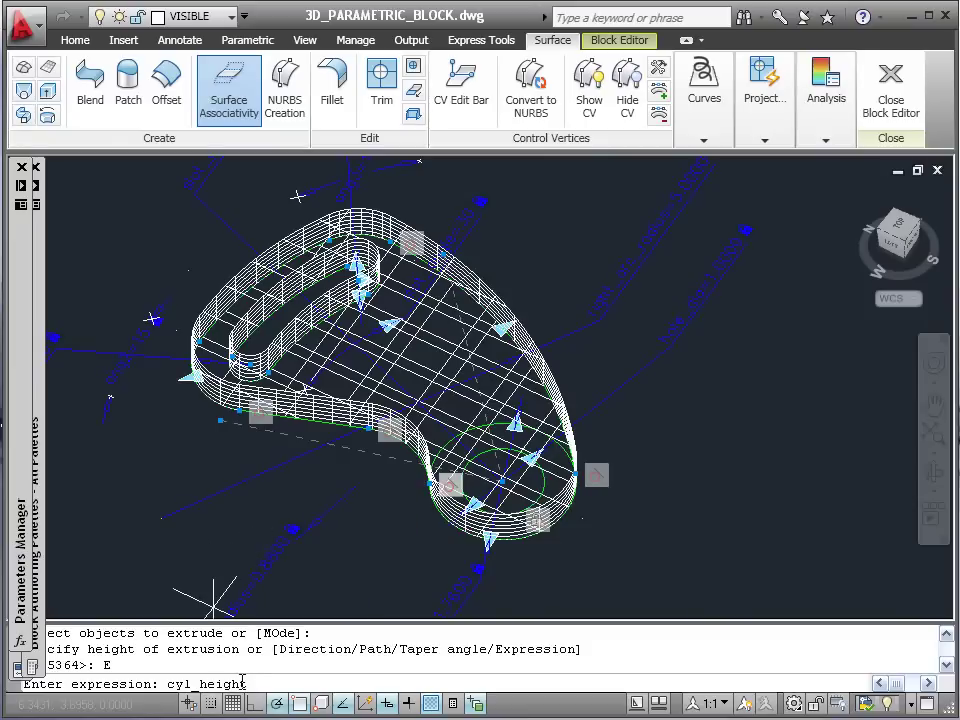
key("Return")
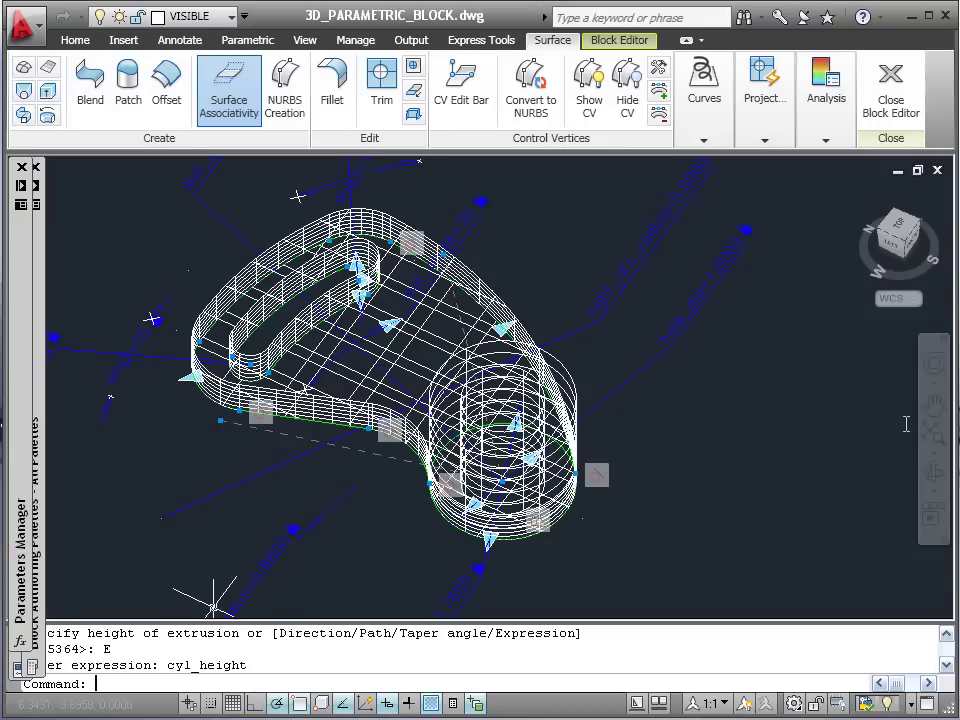
key("Escape")
left_click(715, 462)
key("Escape")
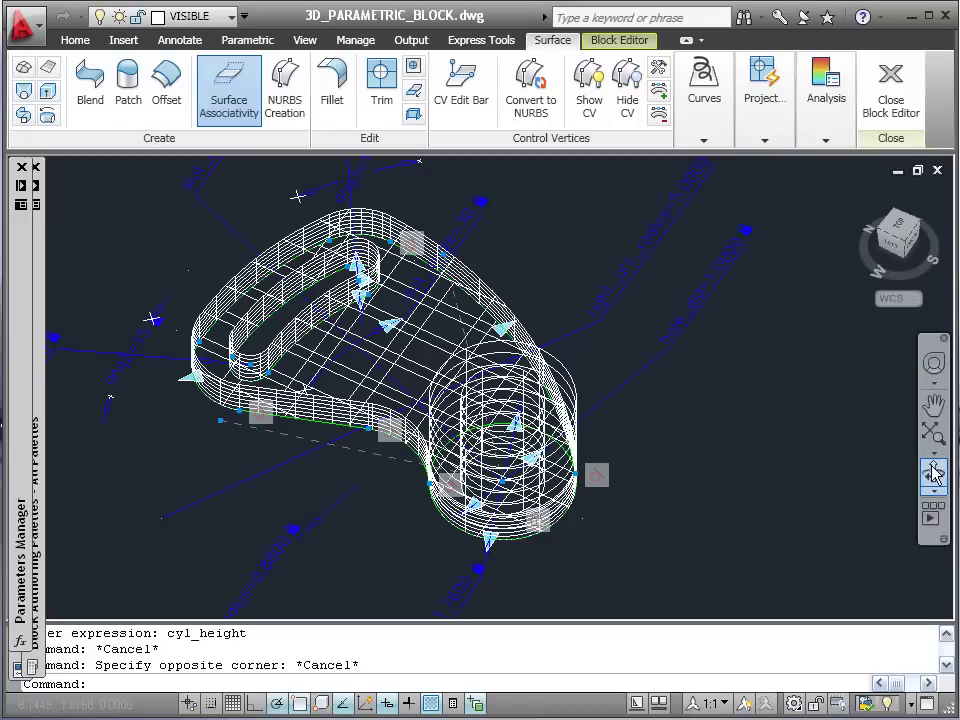
Orbit to a side-on view and display the model in the Shaded visual style.
left_click(933, 472)
mouse_move(300, 290)
left_mouse_down()
mouse_move(452, 343)
mouse_move(418, 333)
left_mouse_up()
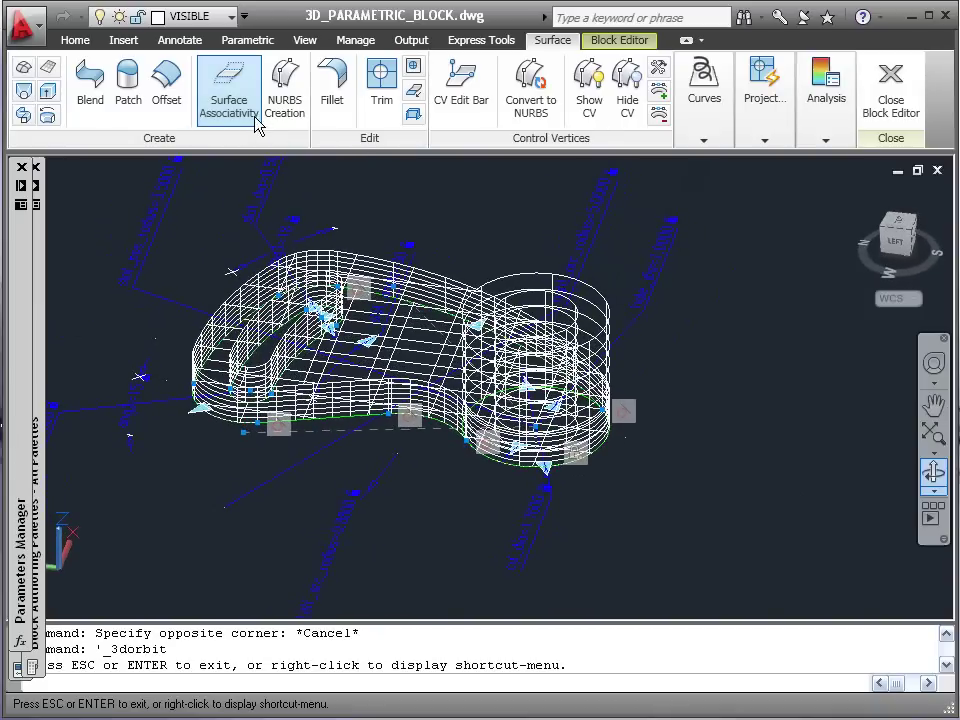
left_click(305, 42)
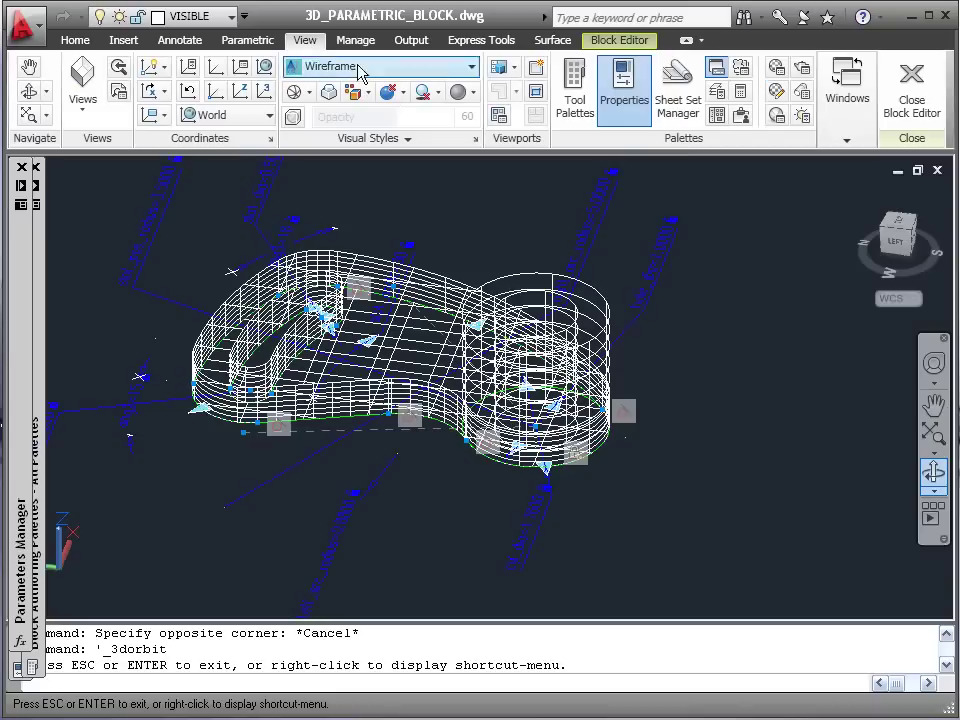
left_click(416, 80)
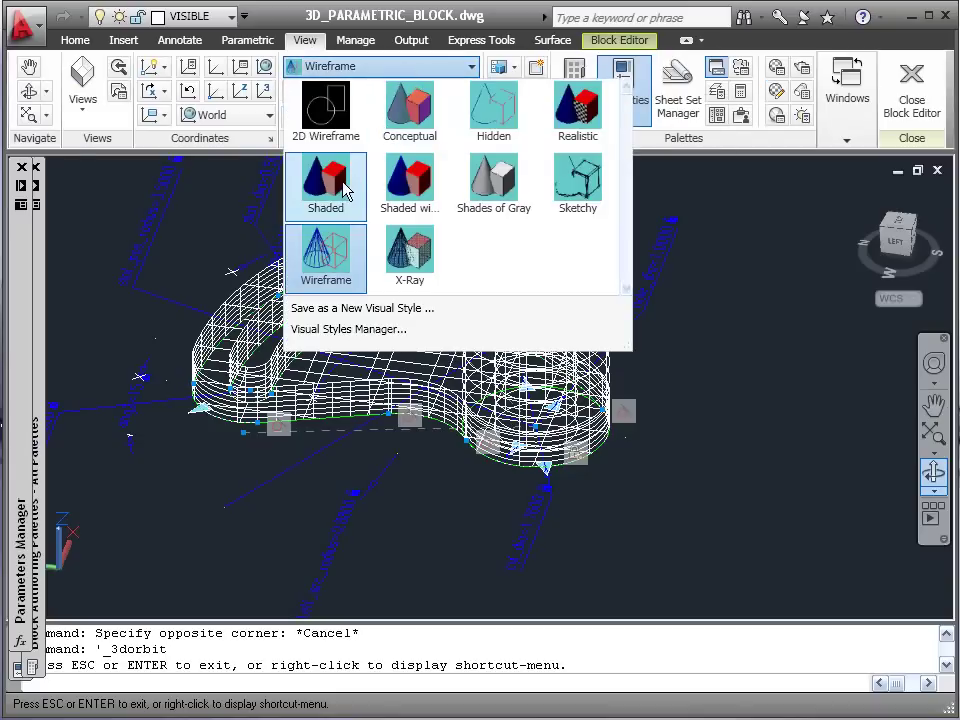
left_click(345, 190)
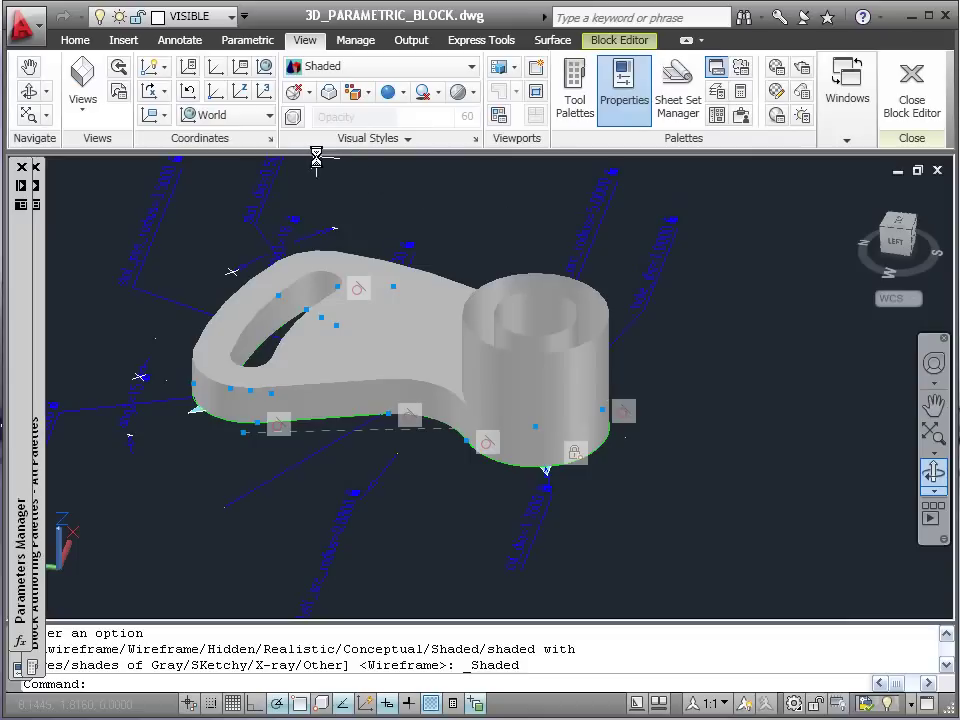
left_click(555, 41)
Cap the cylinder boss's top edge with a patch surface.
left_click(128, 85)
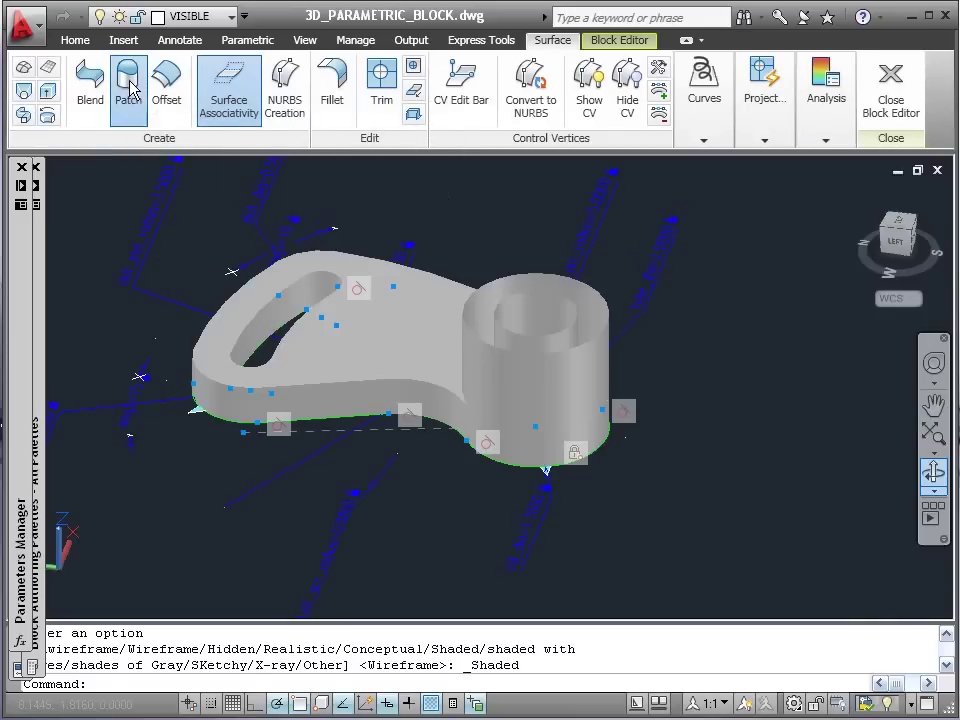
left_click(602, 297)
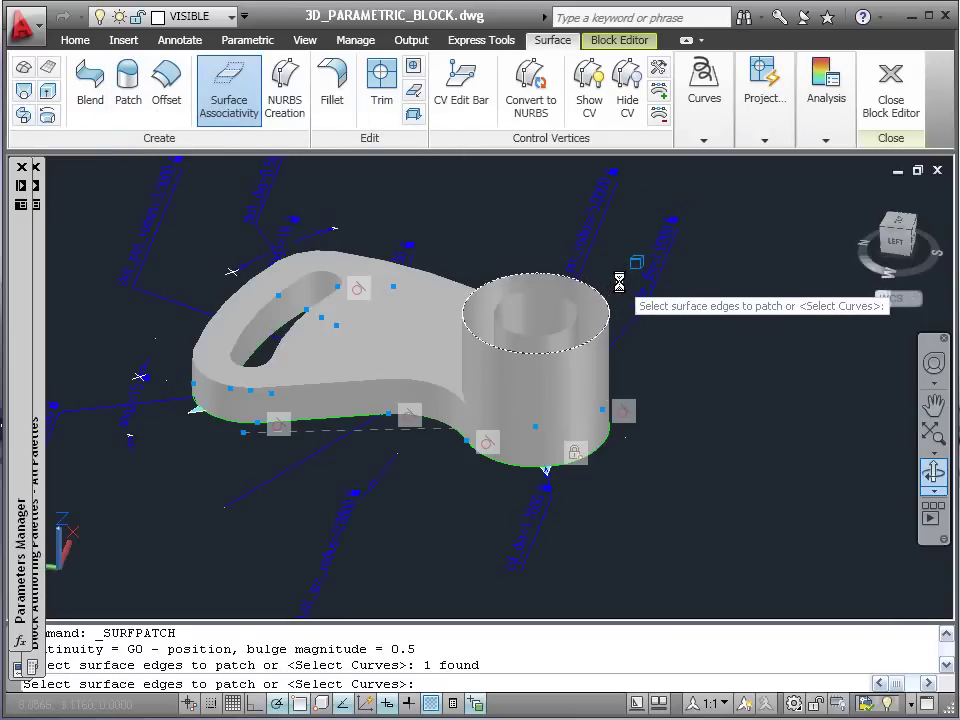
key("Return")
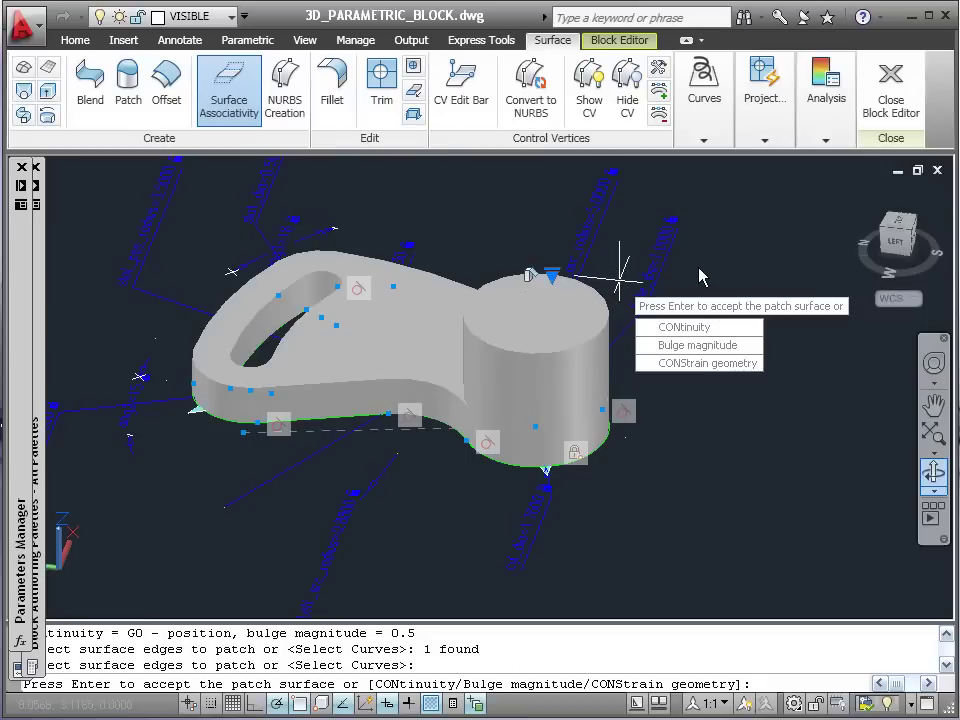
key("Return")
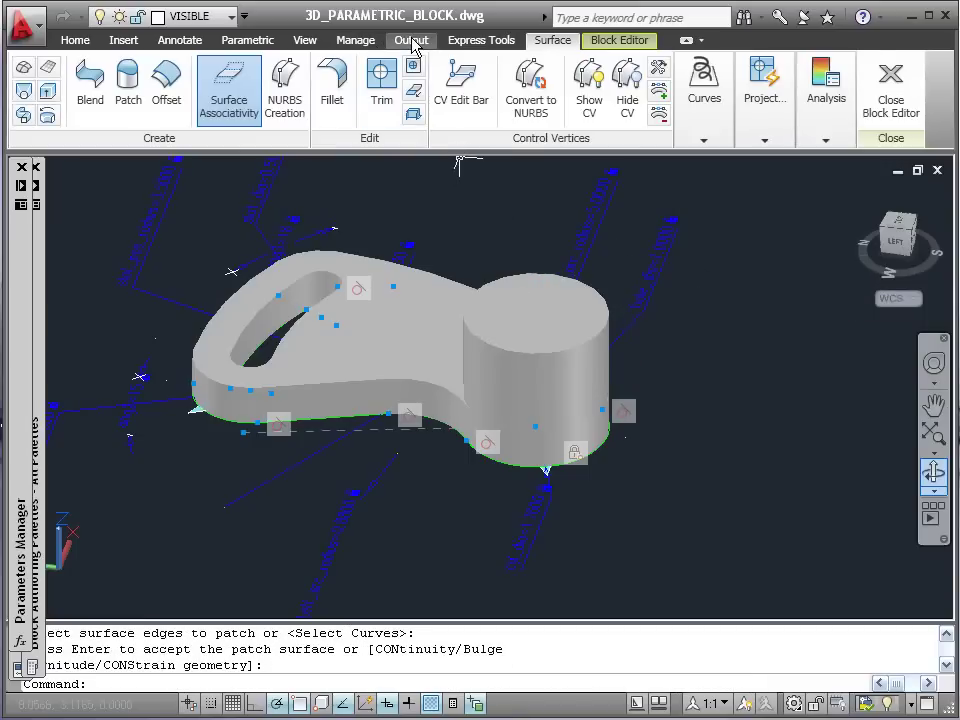
Switch the display back to the Wireframe visual style.
left_click(411, 42)
left_click(308, 40)
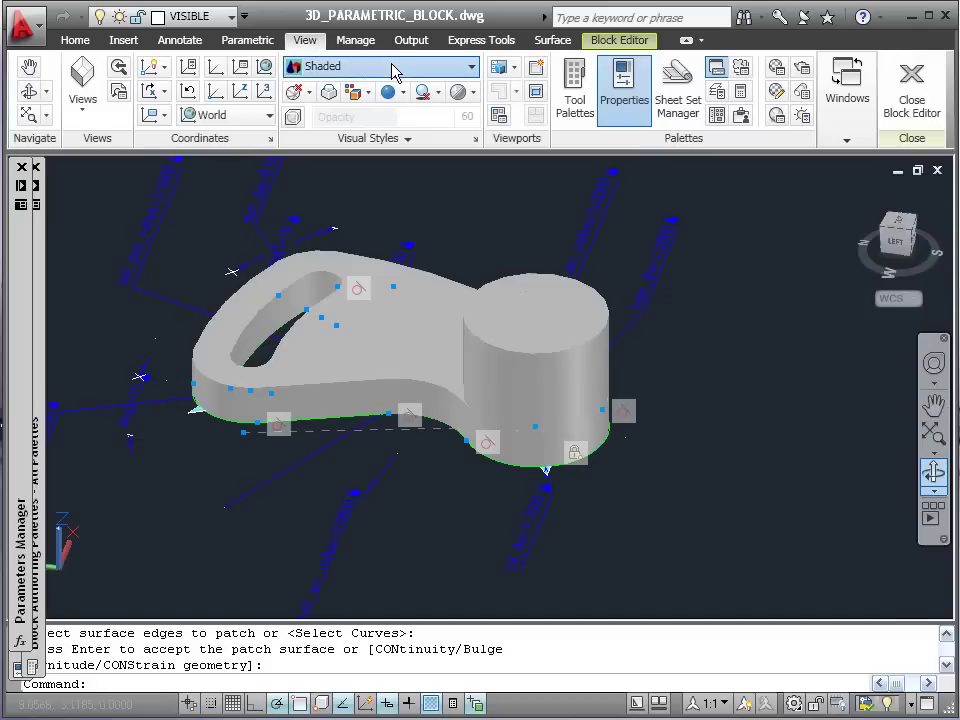
left_click(393, 72)
left_click(323, 490)
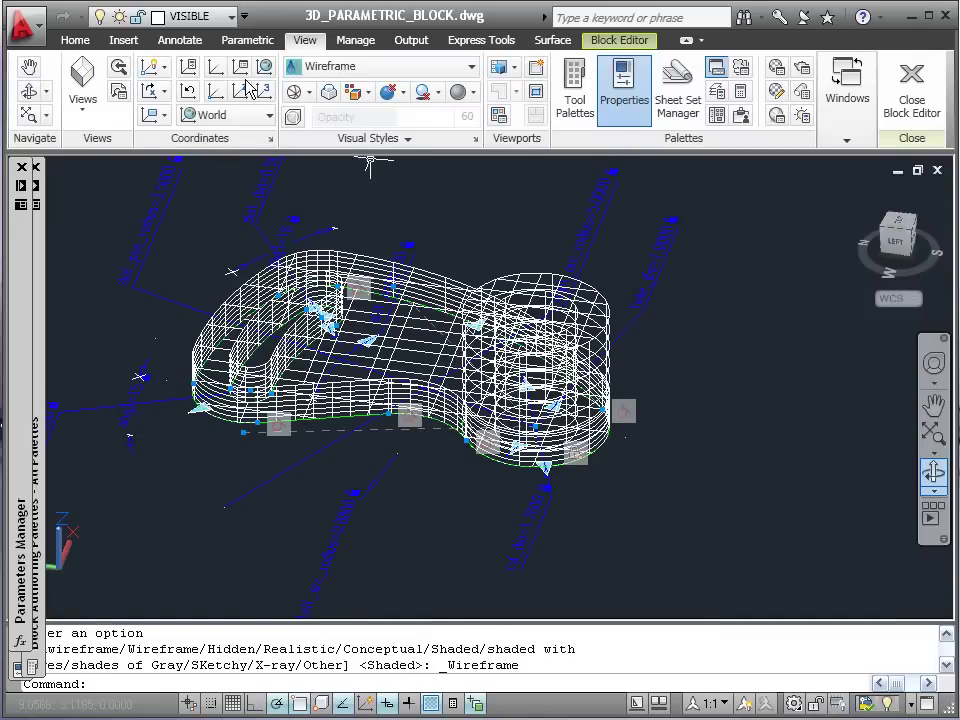
left_click(553, 40)
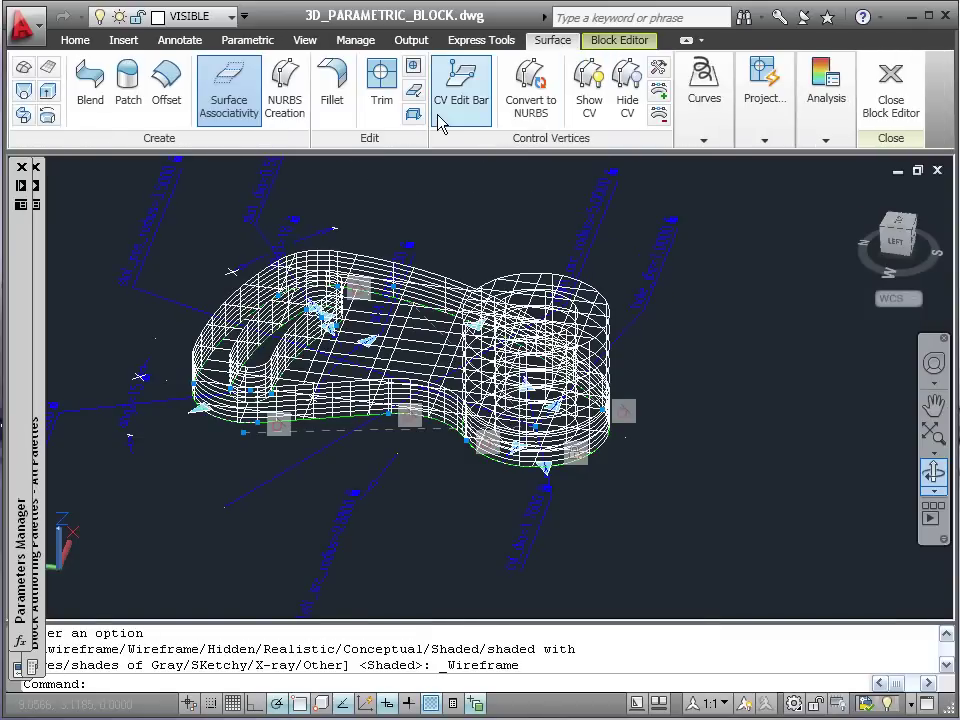
Start a surface trim on the patch and extruded surfaces, then cancel it.
left_click(381, 80)
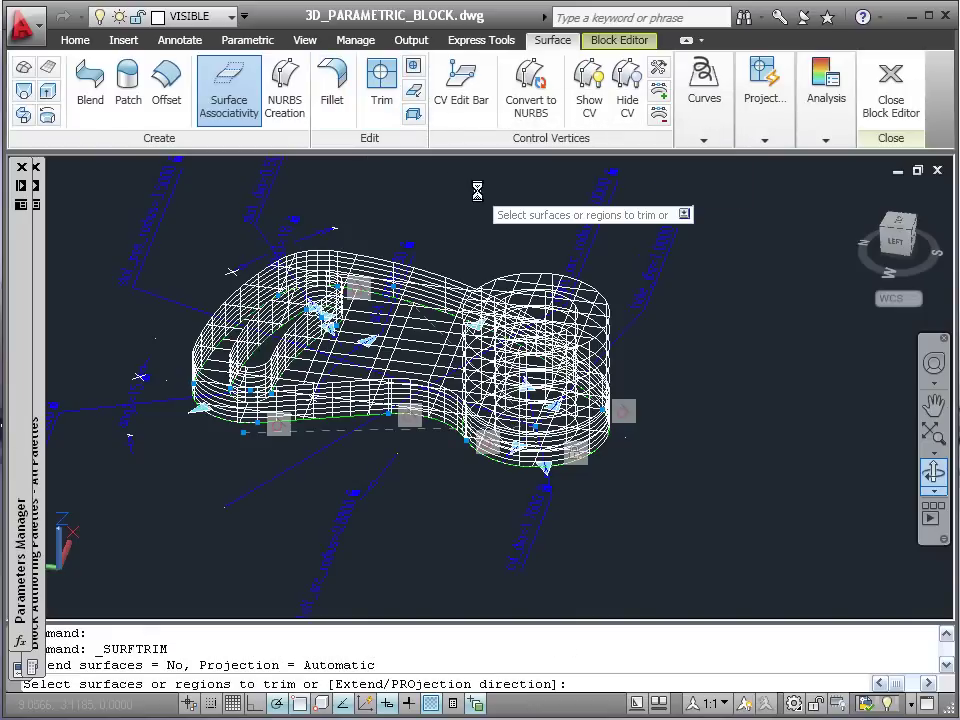
left_click(548, 262)
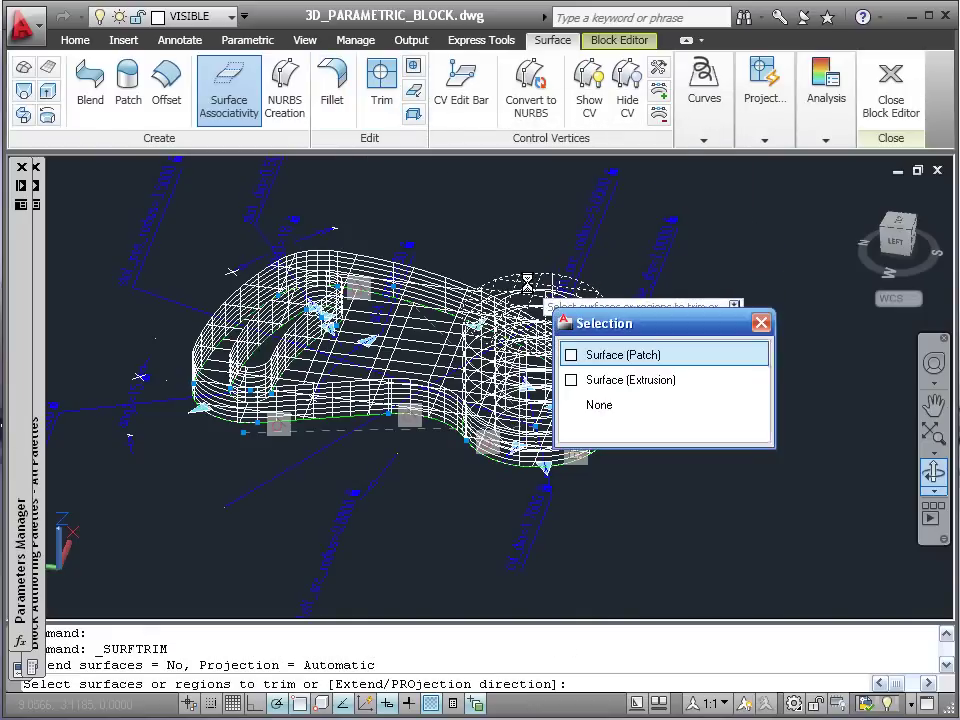
left_click(657, 356)
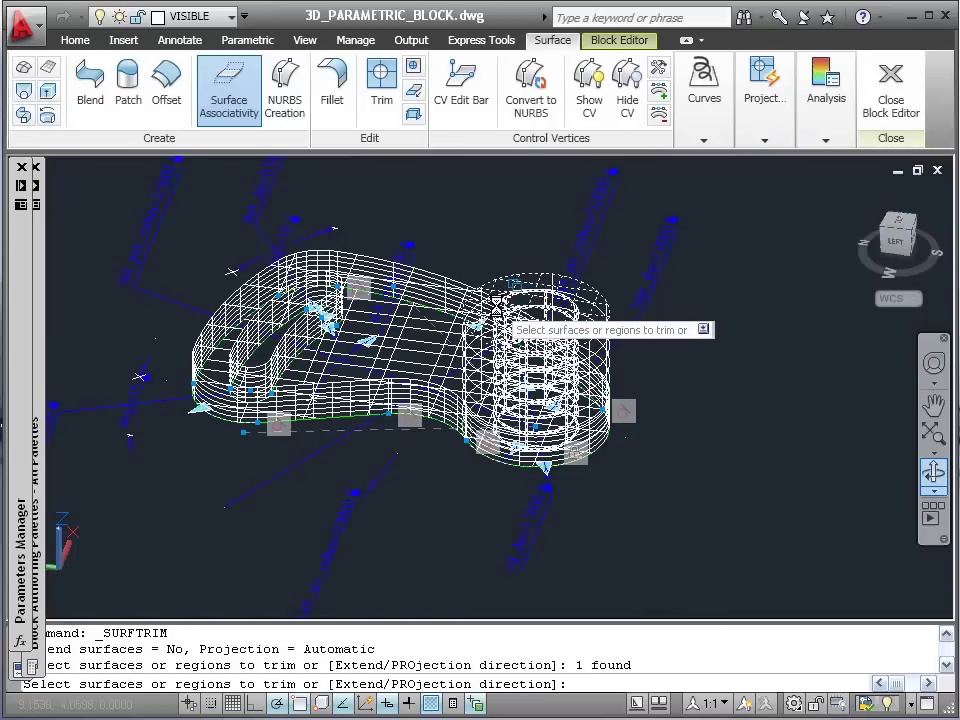
left_click(503, 314)
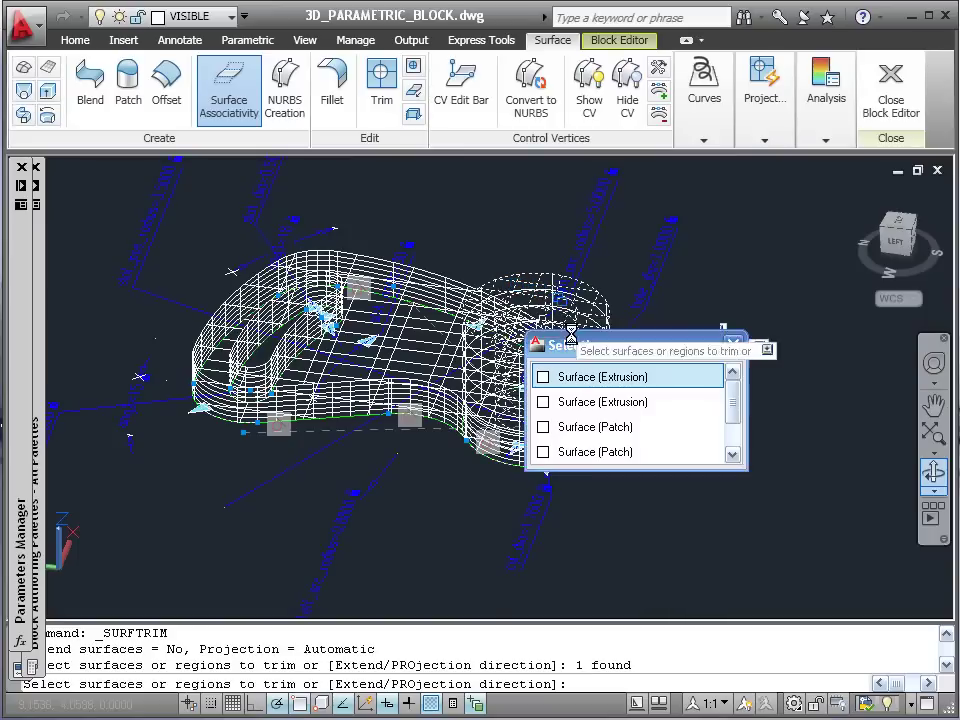
left_click(624, 378)
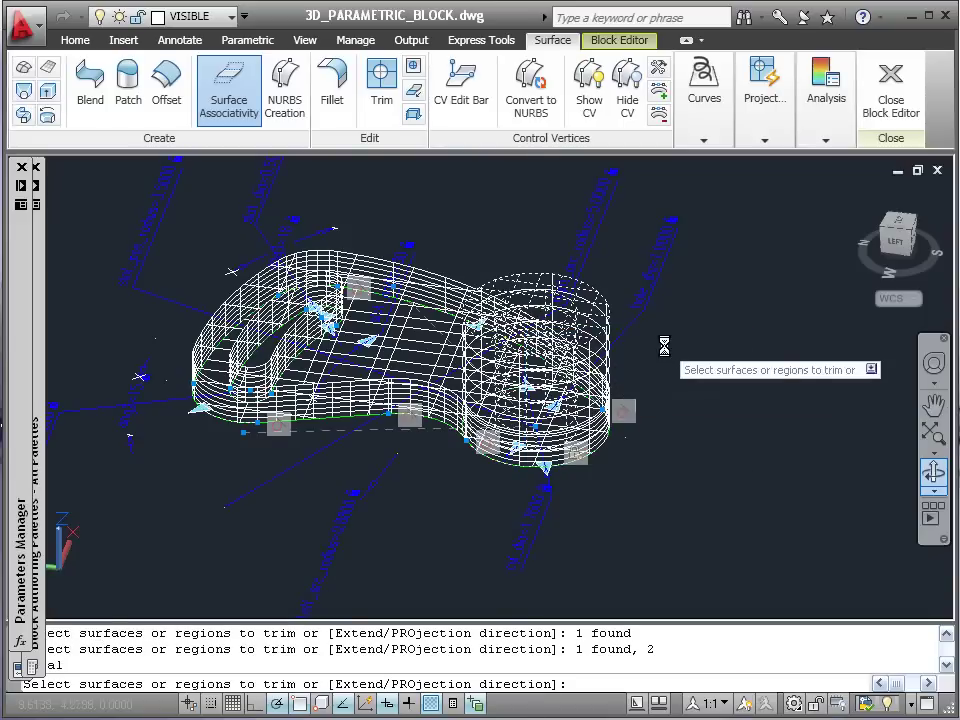
key("Escape")
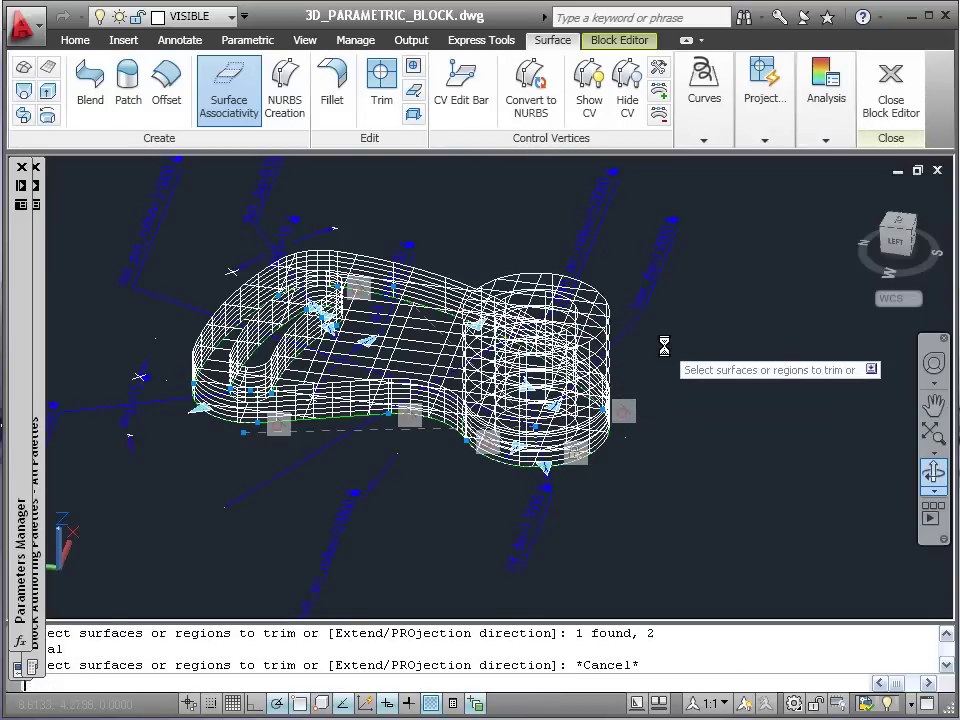
Trim the Surface (Patch) with the cylinder's Surface (Extrusion), removing the patch area at the boss.
left_click(392, 99)
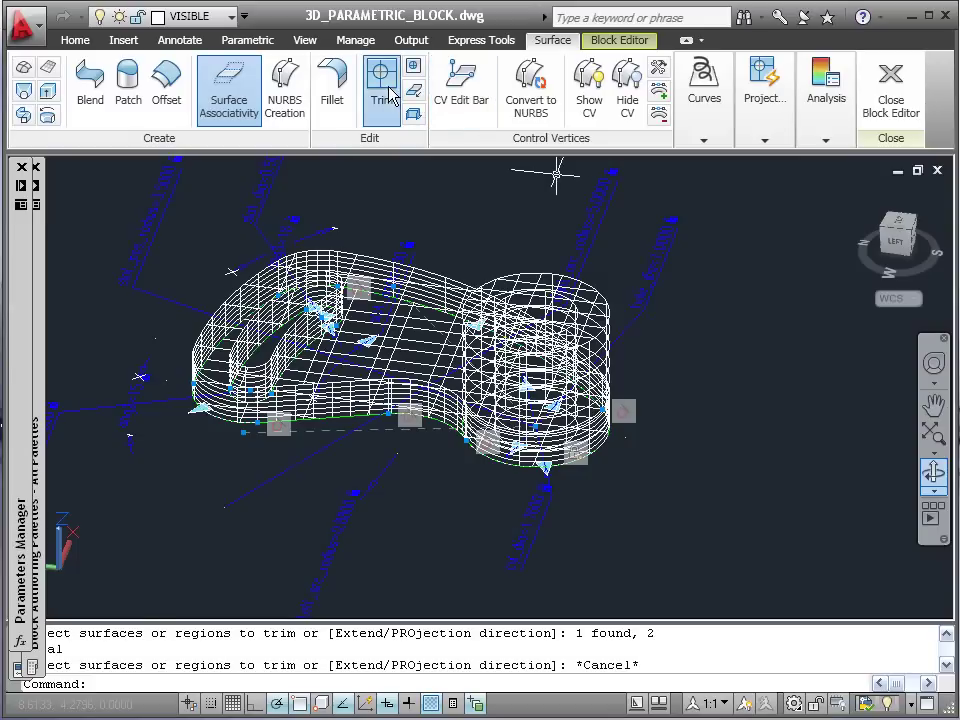
left_click(522, 286)
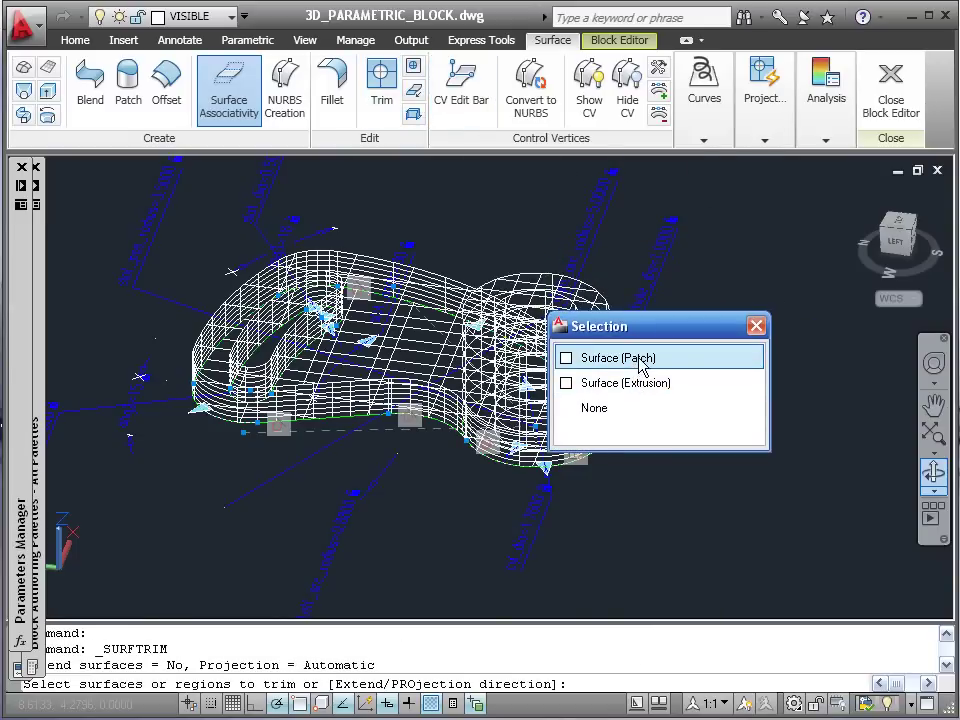
left_click(641, 358)
key("Return")
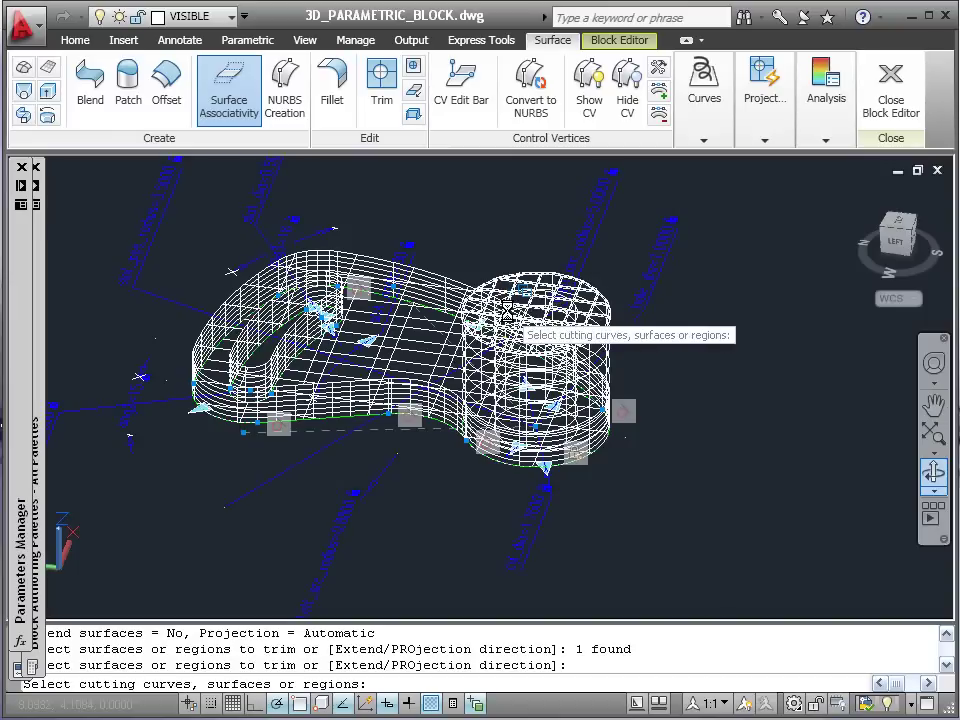
left_click(507, 312)
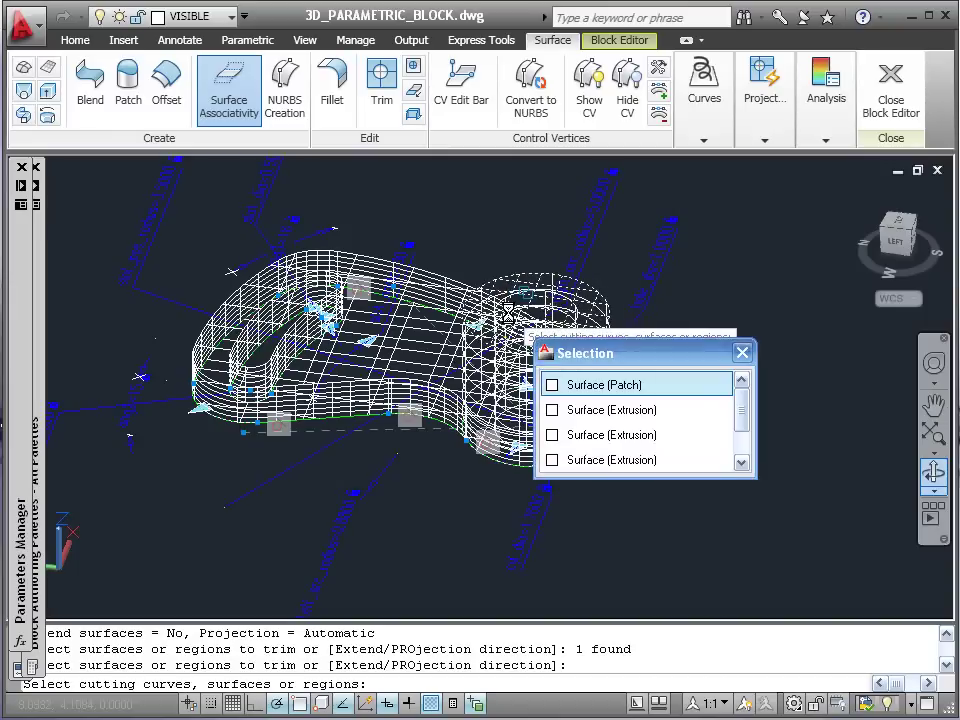
left_click(627, 443)
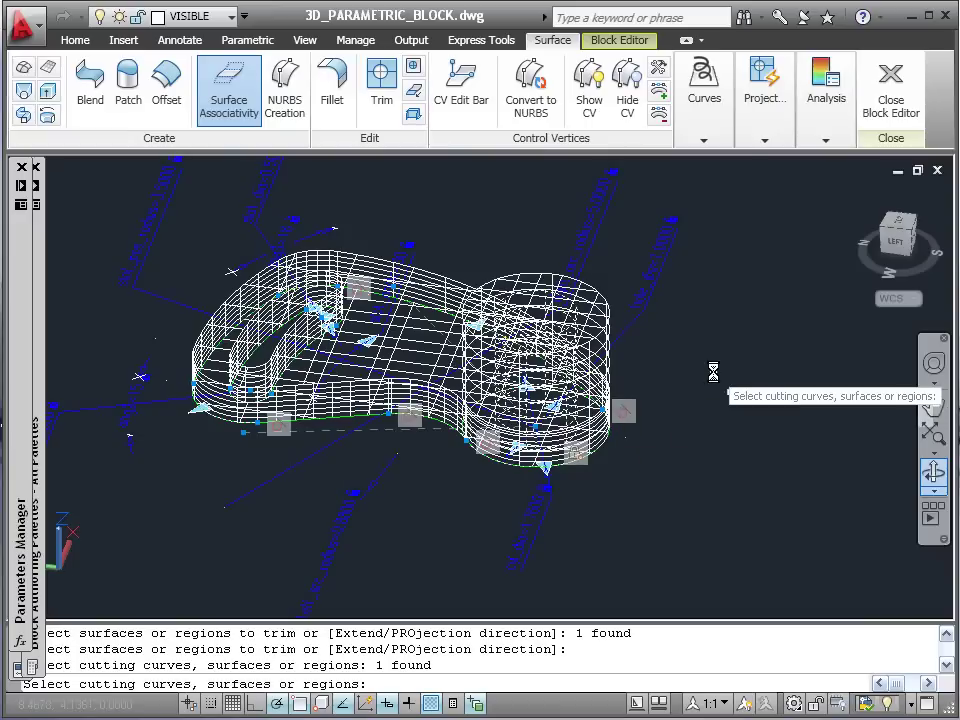
key("Return")
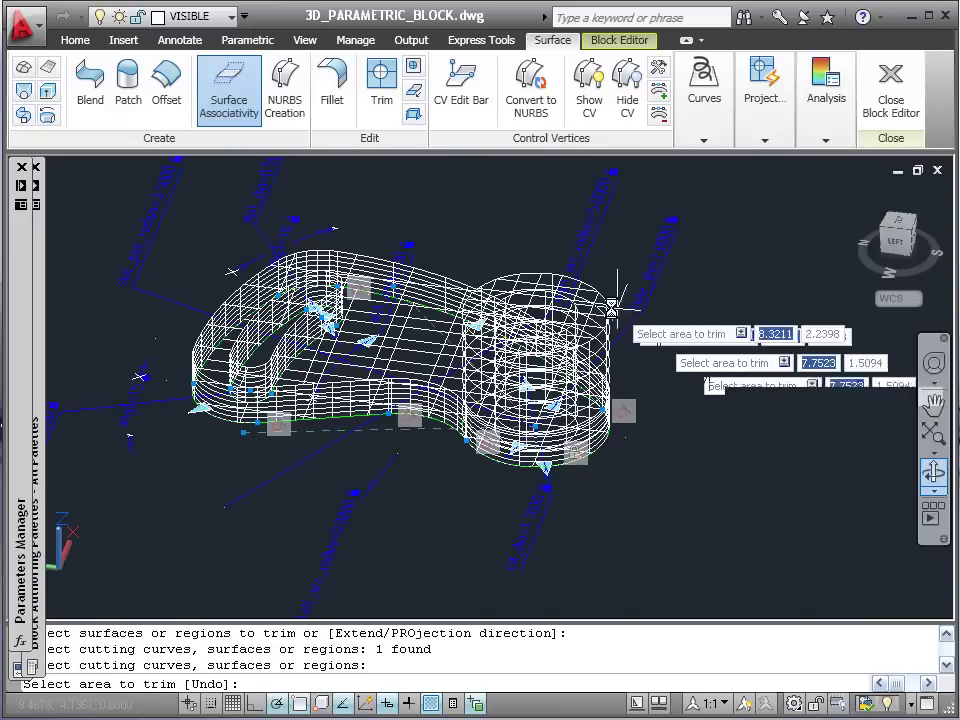
left_click(539, 319)
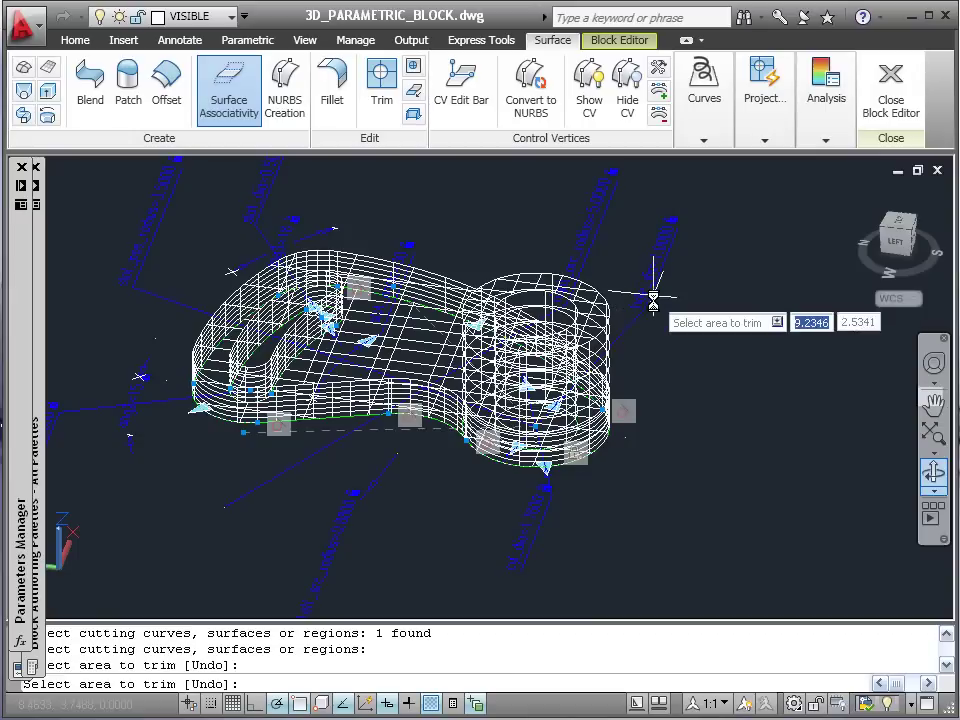
key("Return")
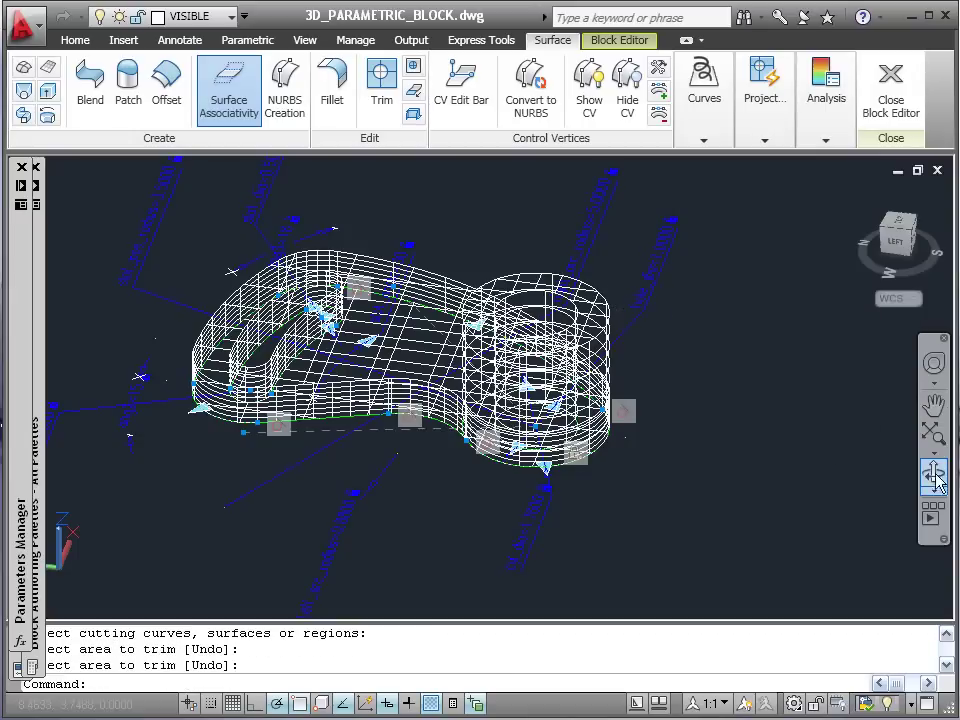
left_click(934, 478)
Orbit the model upward to view the slotted base and cylinder from underneath.
mouse_move(466, 439)
left_mouse_down()
mouse_move(462, 240)
mouse_move(488, 287)
mouse_move(470, 298)
left_mouse_up()
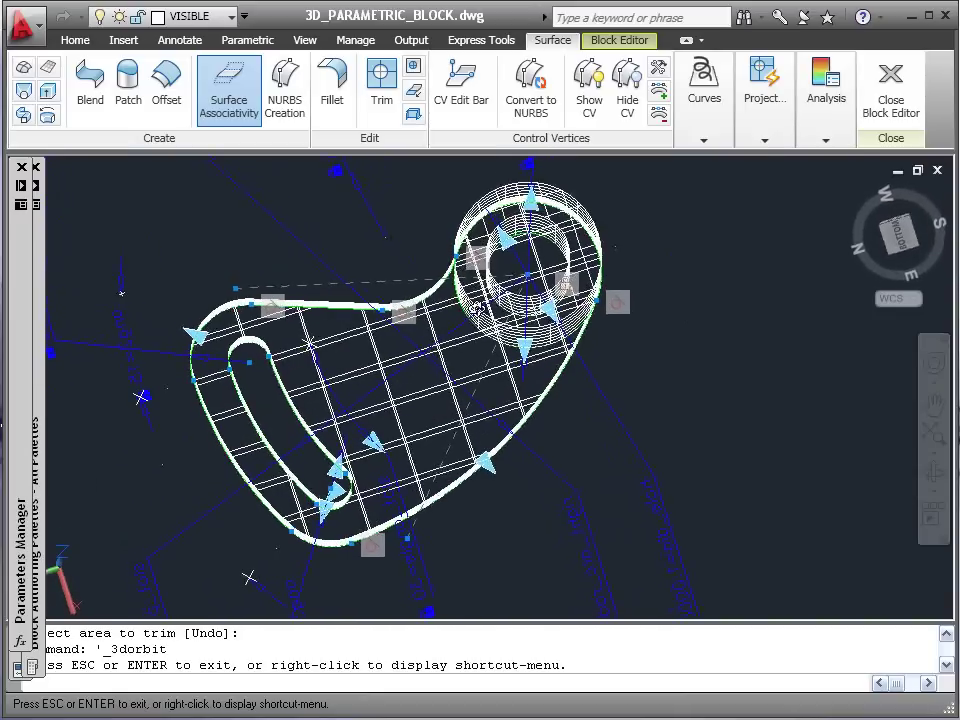
Orbit the model through several angles until the ViewCube shows the TOP view.
key("Escape")
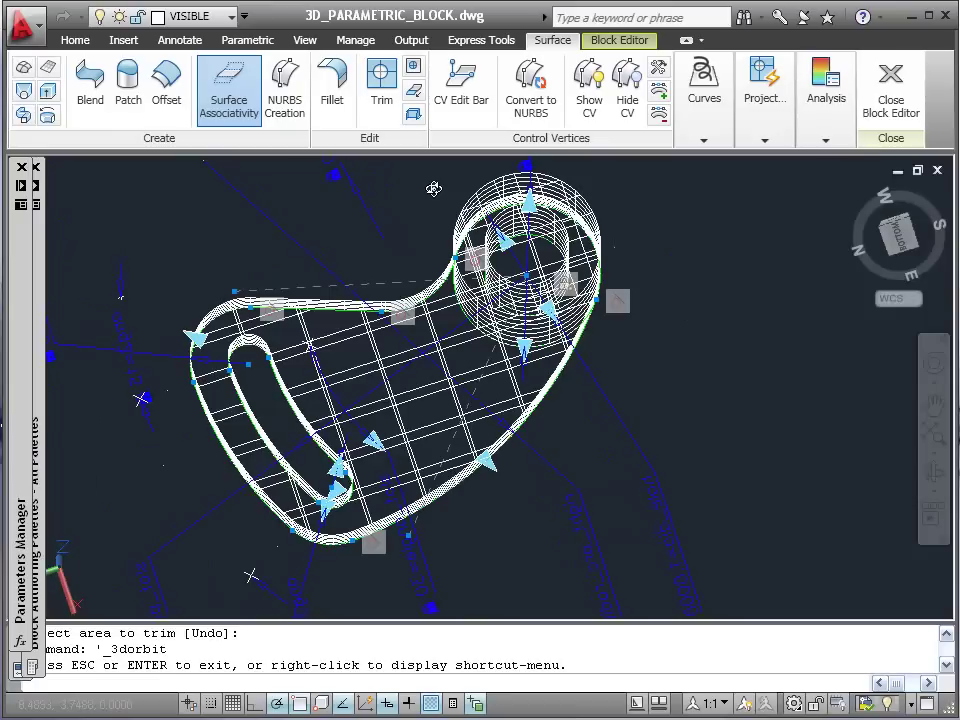
left_click(382, 100)
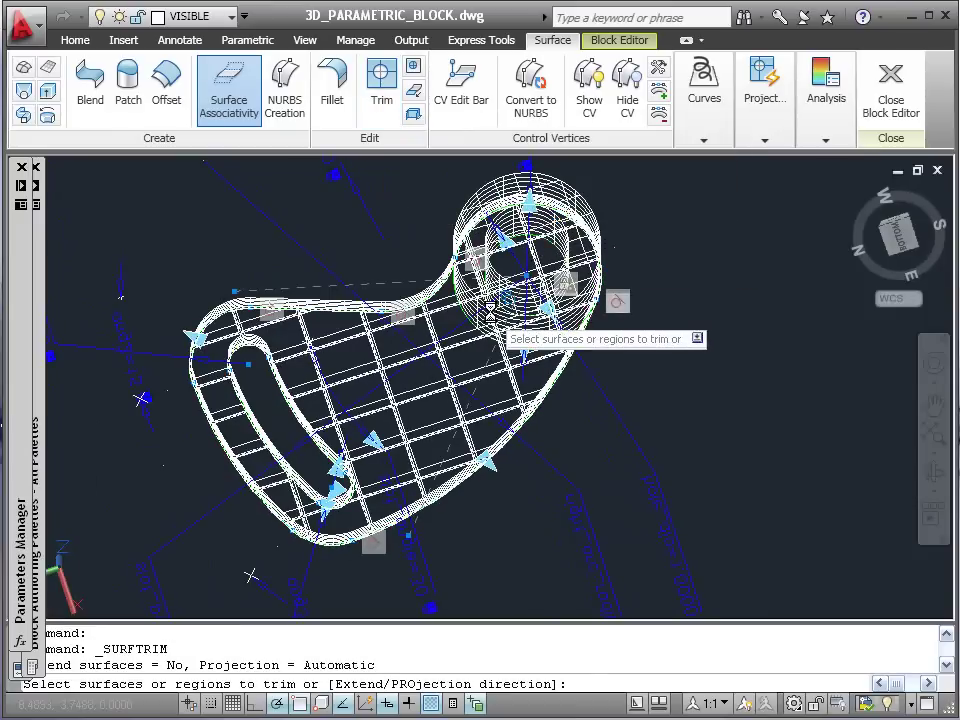
key("Escape")
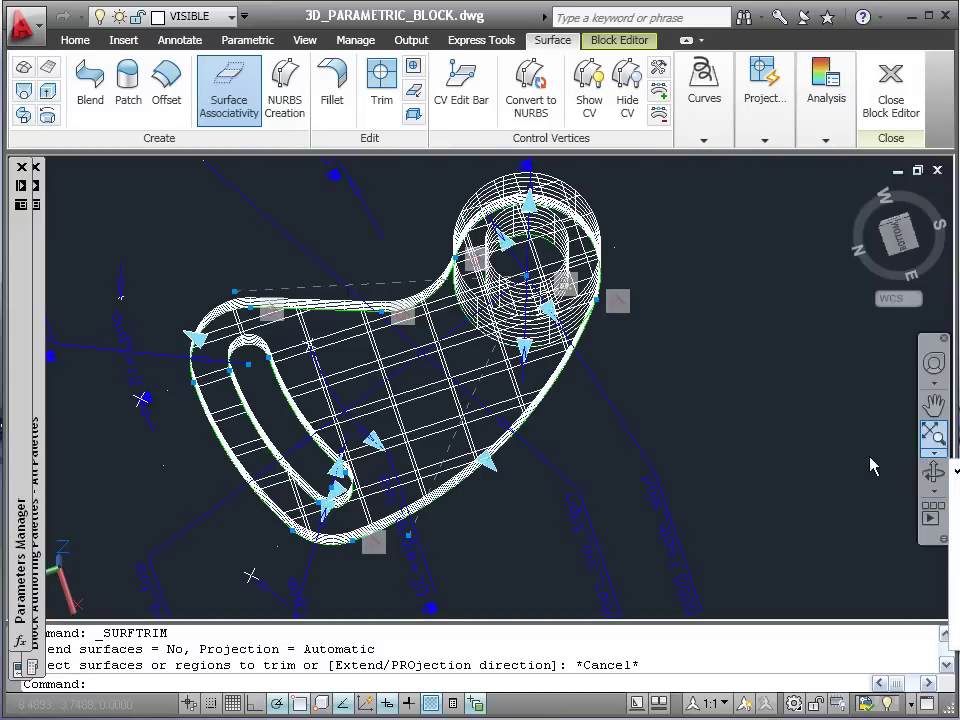
left_click(935, 473)
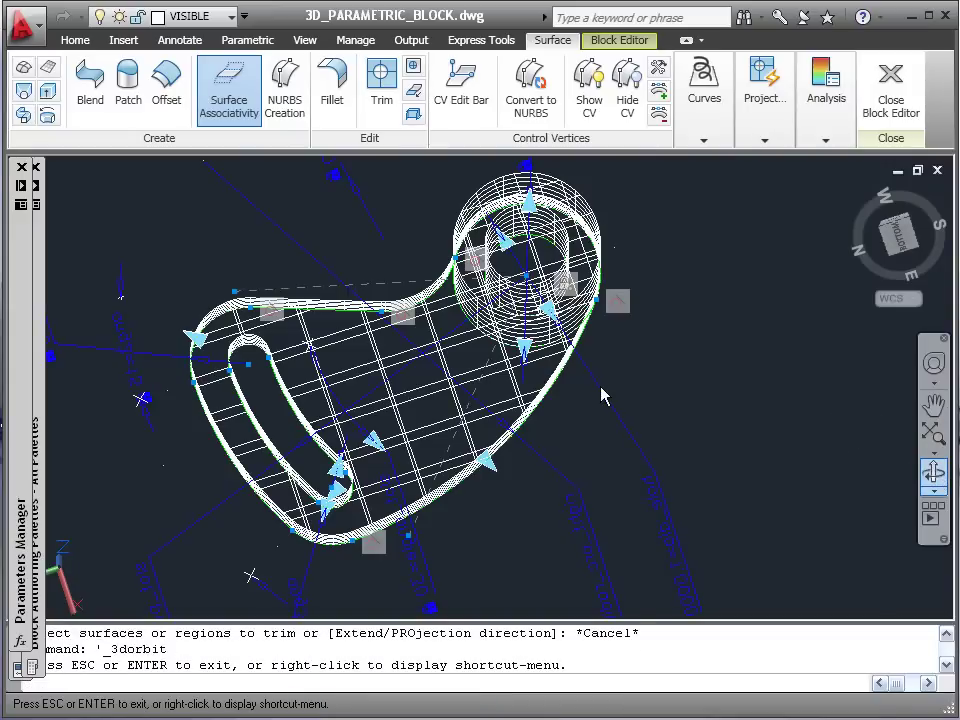
left_click_drag(603, 396, 478, 233)
mouse_move(469, 479)
left_mouse_down()
mouse_move(452, 349)
mouse_move(446, 525)
mouse_move(441, 512)
mouse_move(455, 420)
mouse_move(478, 481)
mouse_move(474, 557)
mouse_move(475, 545)
left_mouse_up()
mouse_move(534, 435)
left_mouse_down()
mouse_move(536, 534)
mouse_move(538, 488)
mouse_move(634, 403)
mouse_move(610, 434)
mouse_move(602, 495)
mouse_move(601, 418)
left_mouse_up()
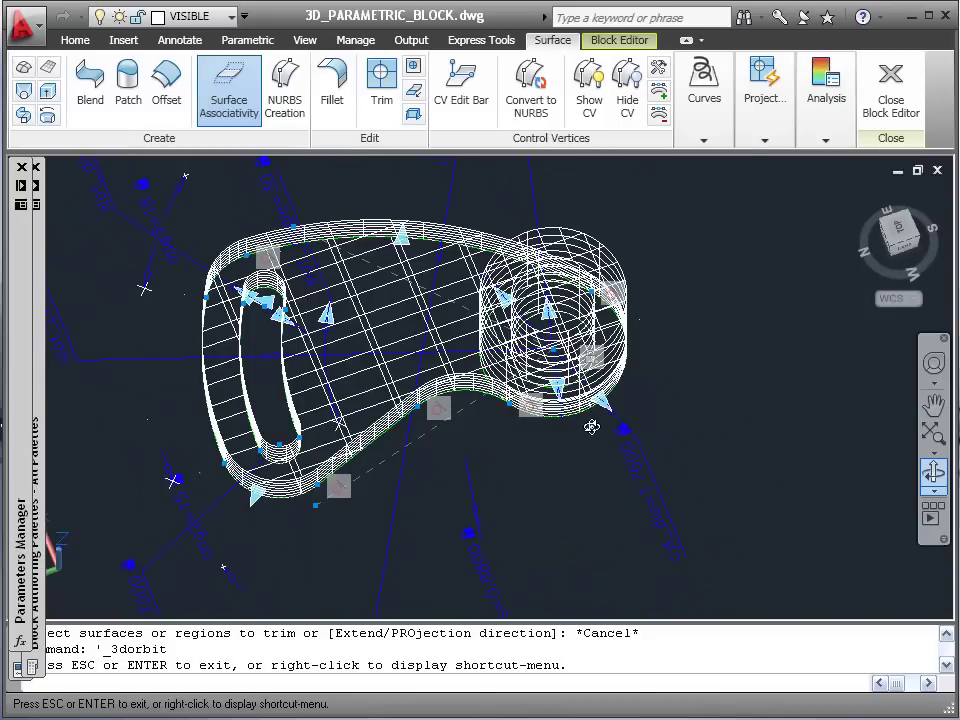
key("Escape")
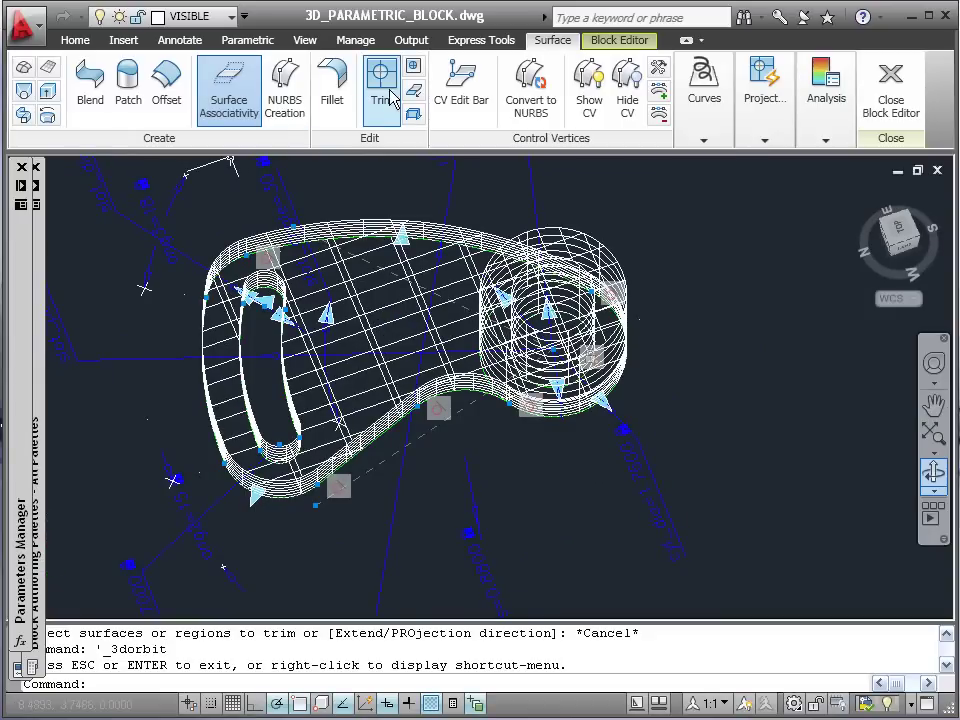
Abandon a trim attempt and switch to the back-left isometric view from the ViewCube.
left_click(390, 96)
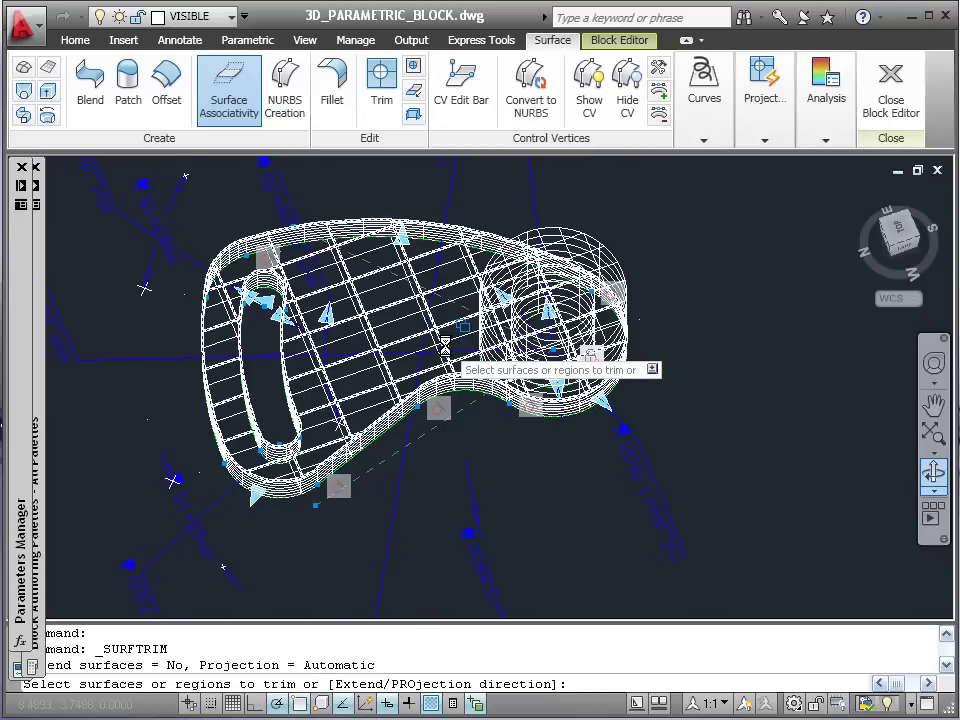
left_click(444, 345)
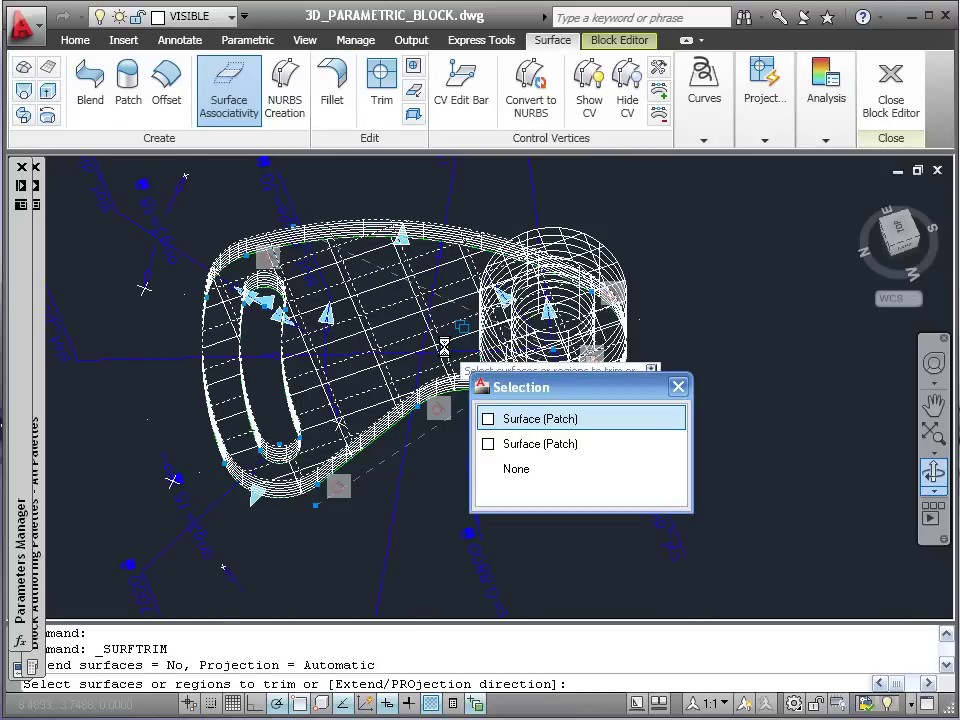
key("Escape")
key("Escape")
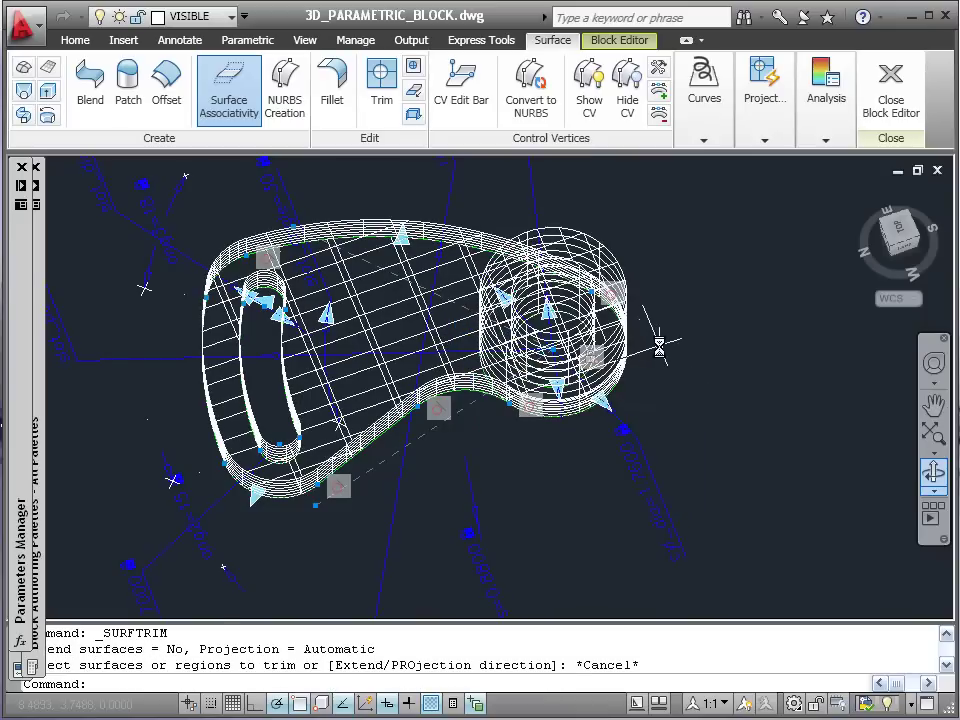
mouse_move(897, 240)
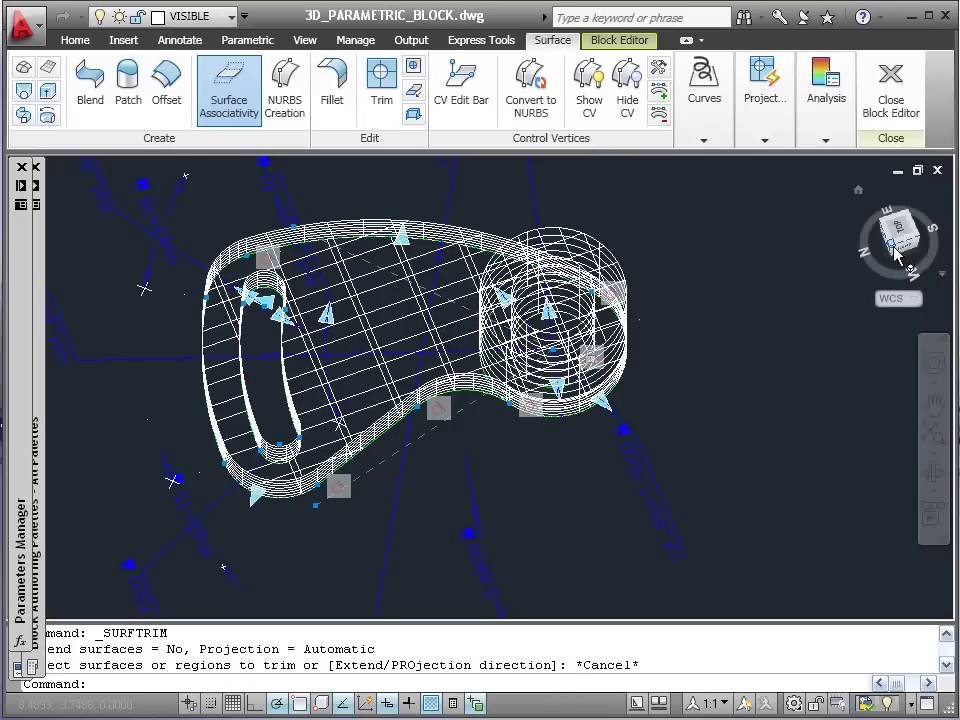
left_click(895, 255)
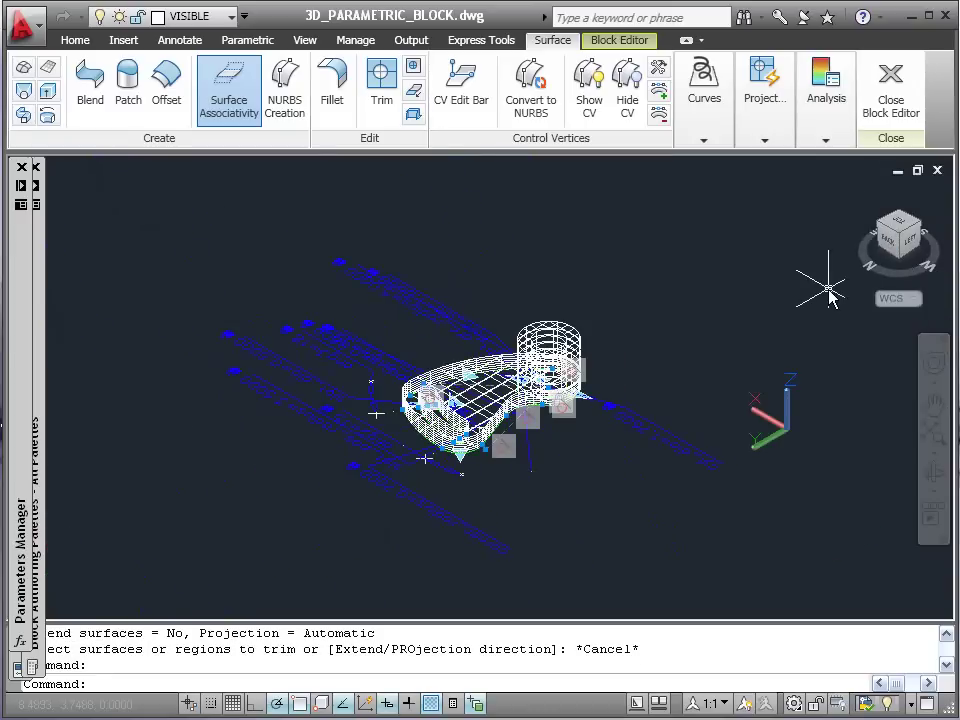
left_click(935, 478)
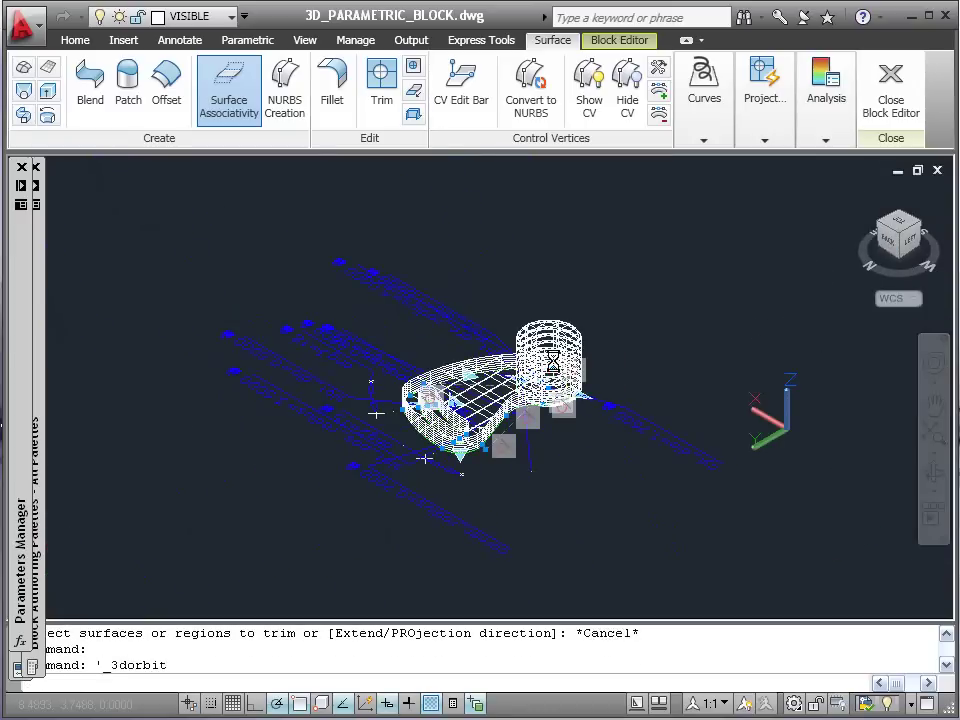
key("Escape")
type("w")
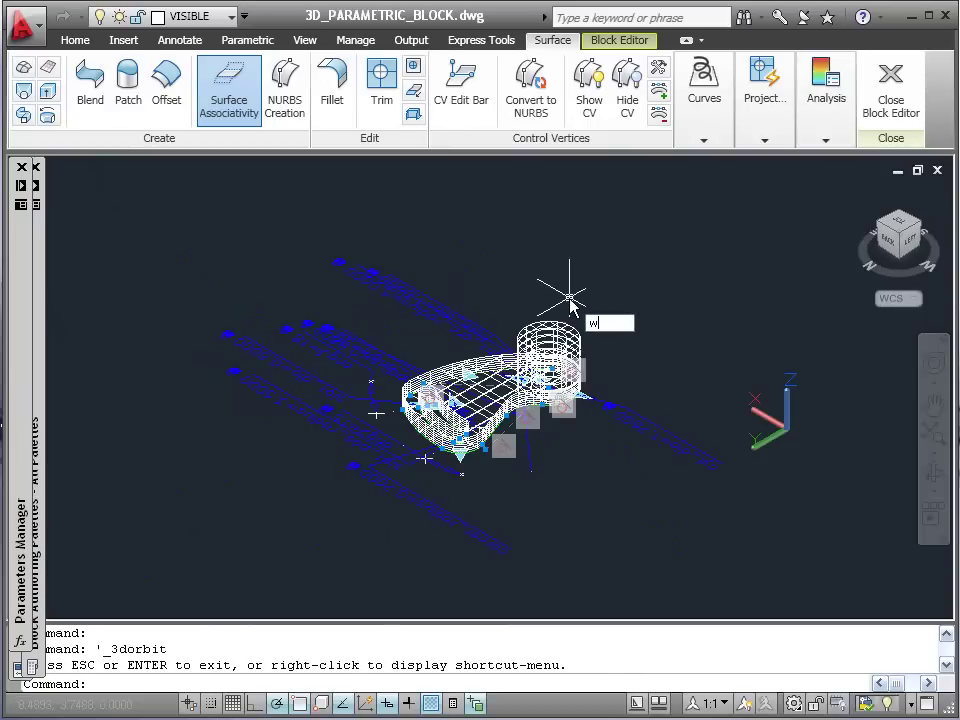
Window-zoom onto the model to frame the base and boss closely.
key("Escape")
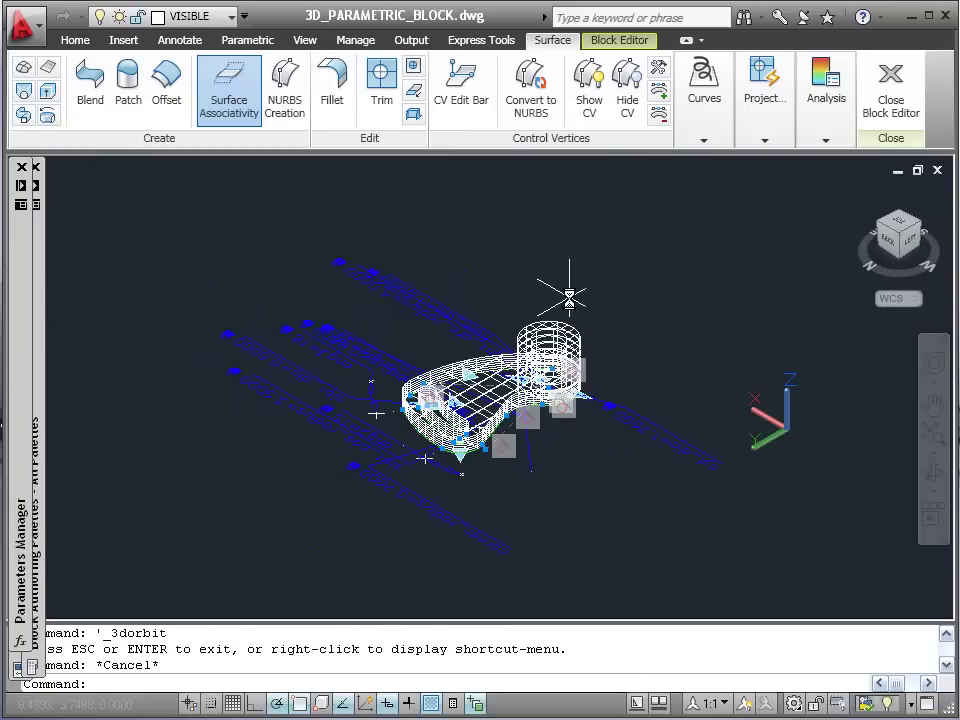
type("z")
key("Return")
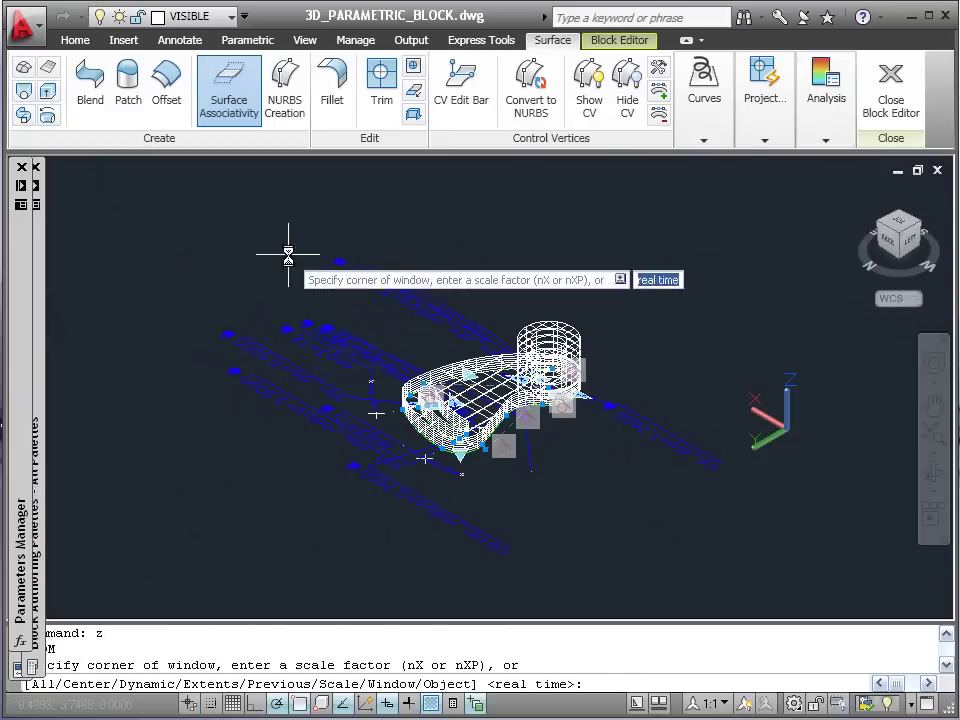
left_click(288, 254)
left_click(683, 475)
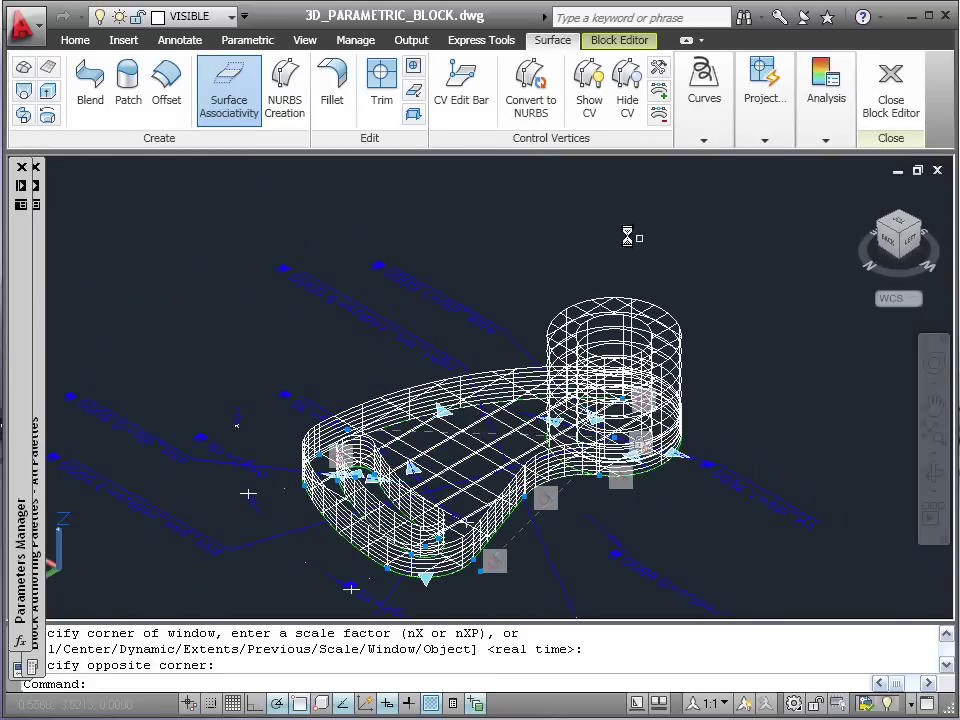
left_click(382, 90)
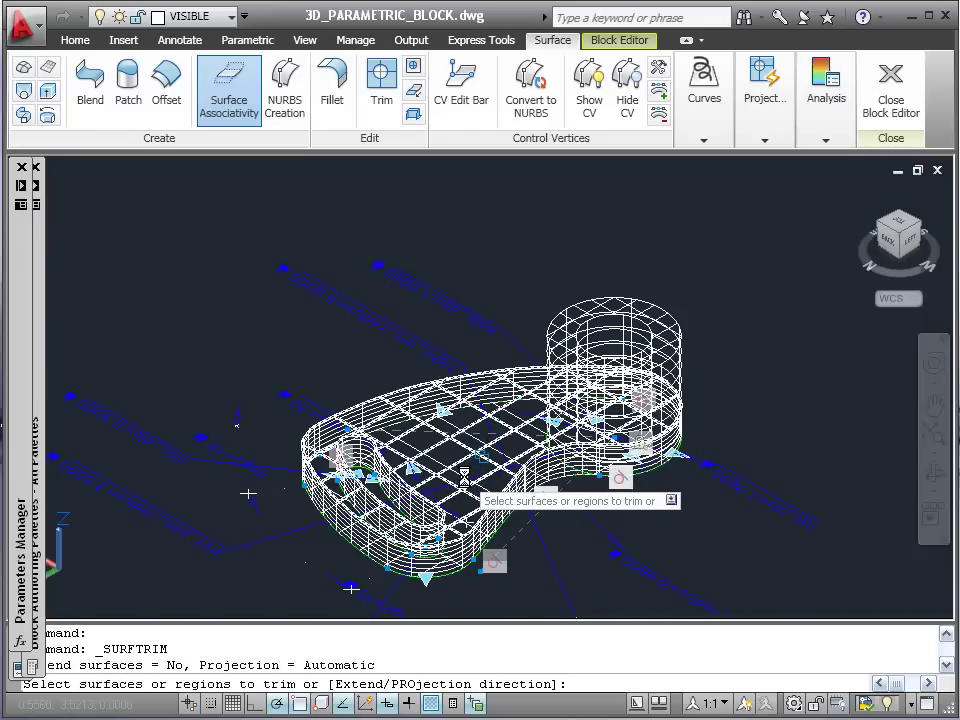
Select the base patch surfaces to trim and the cylinder's extrusion surface as the cutter.
left_click(464, 477)
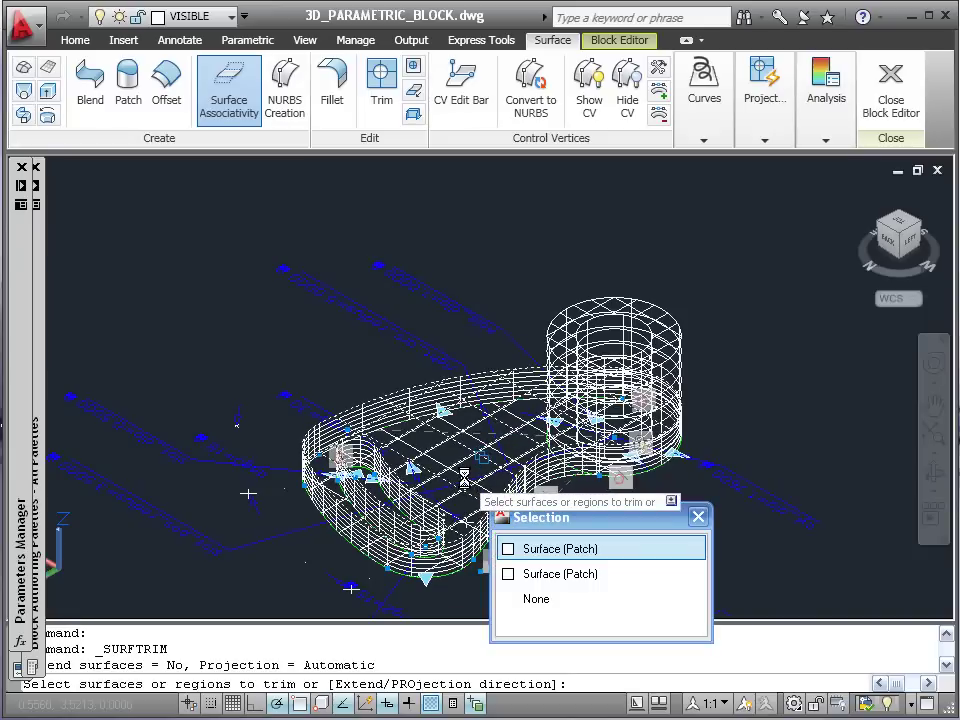
left_click(551, 574)
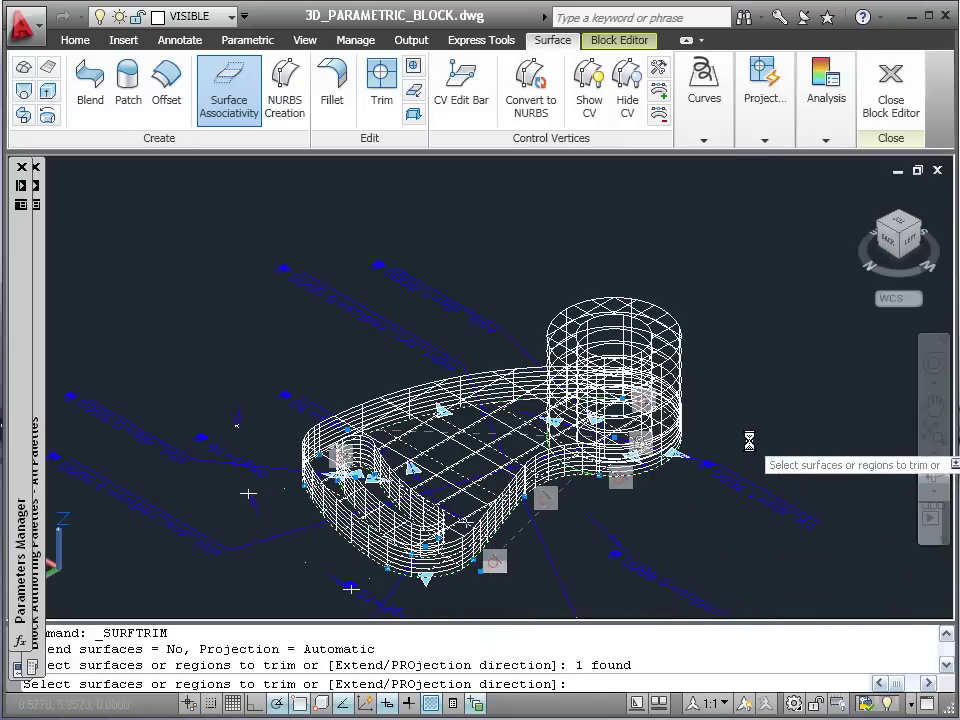
key("Return")
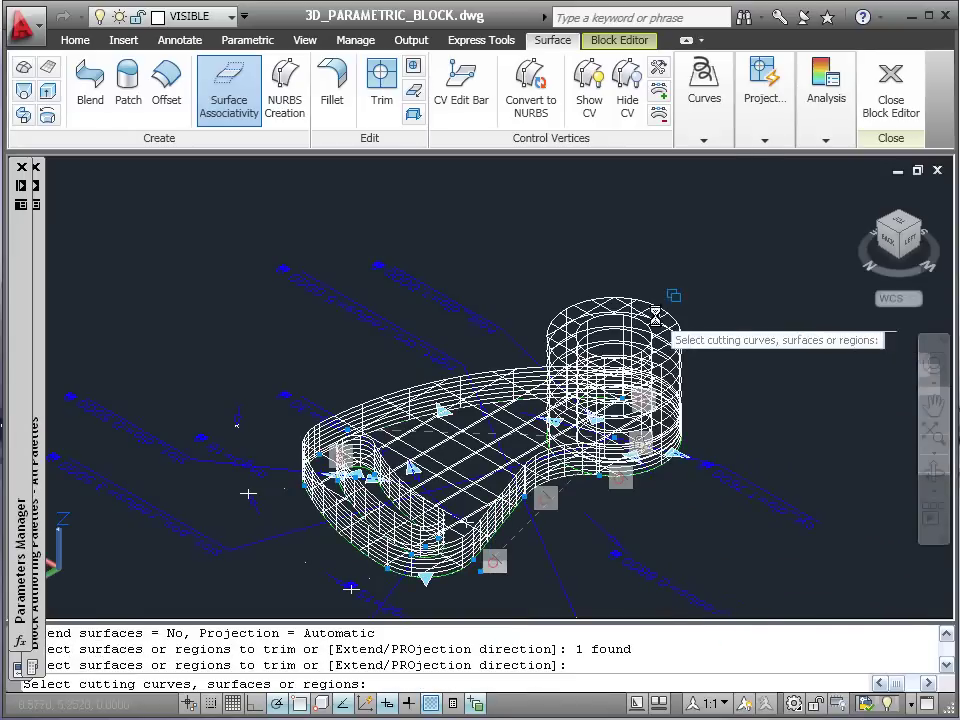
left_click(620, 330)
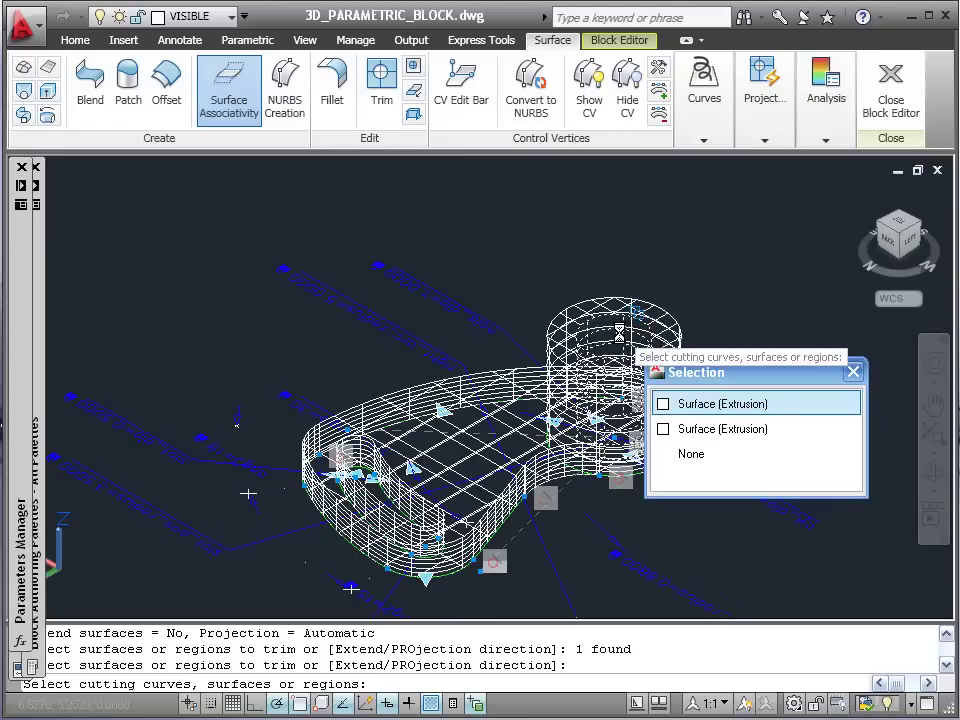
left_click(731, 405)
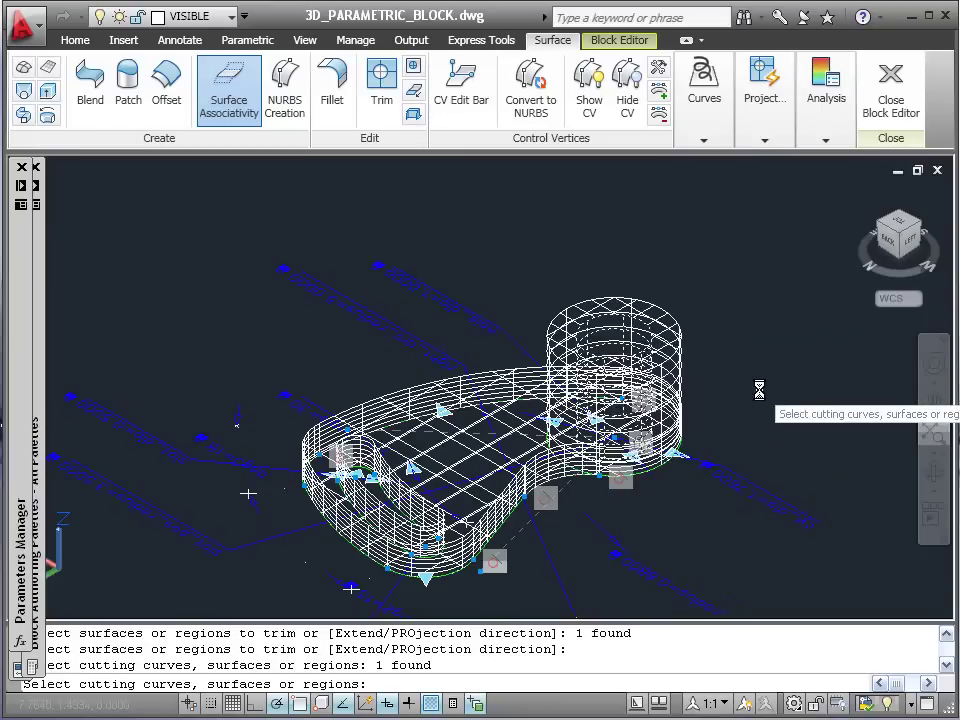
key("Return")
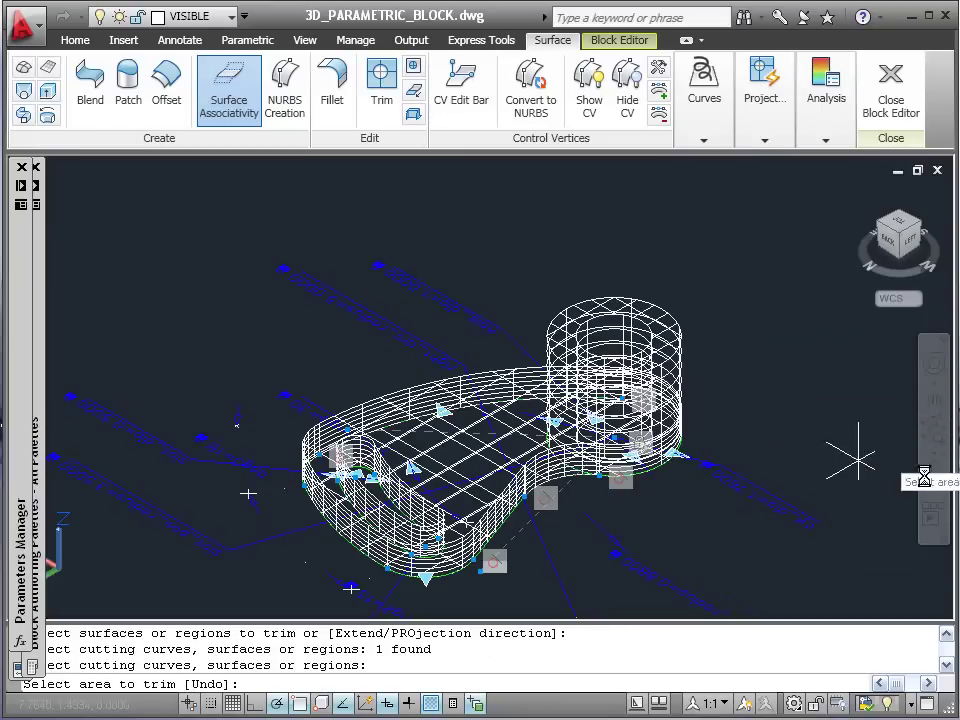
Orbit to a more top-down angle and remove the base area inside the boss.
left_click(934, 475)
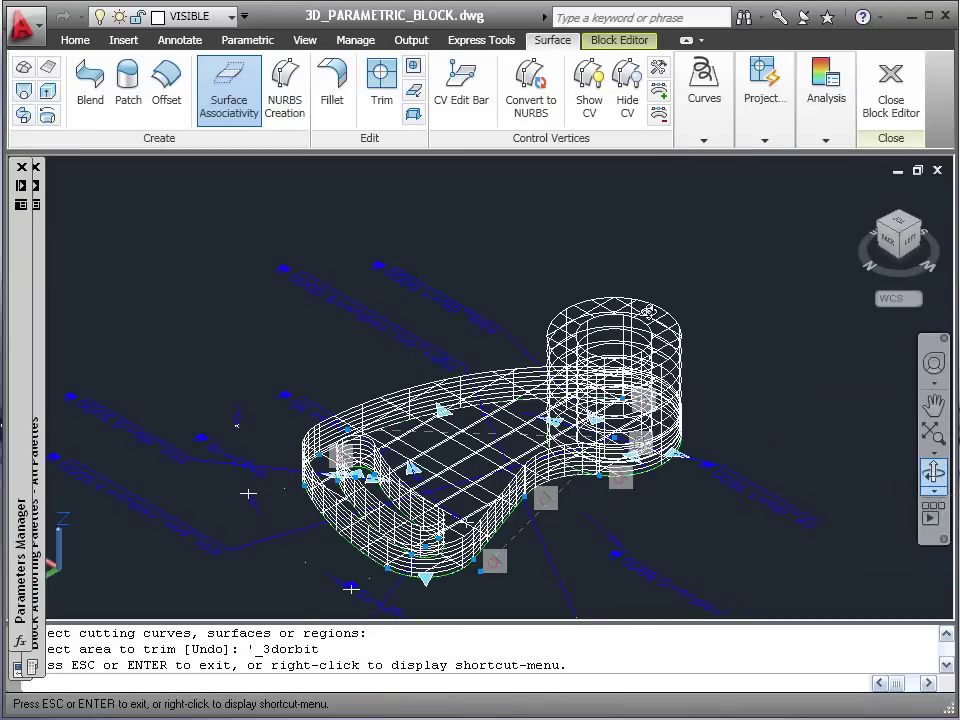
left_click_drag(350, 588, 467, 554)
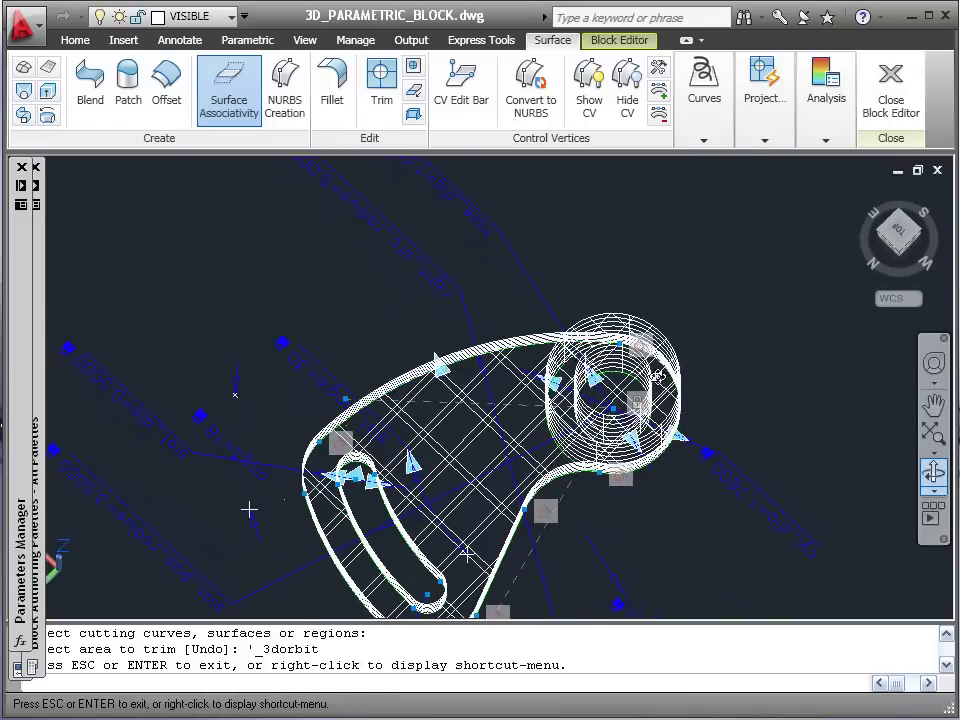
right_click(700, 317)
left_click(729, 326)
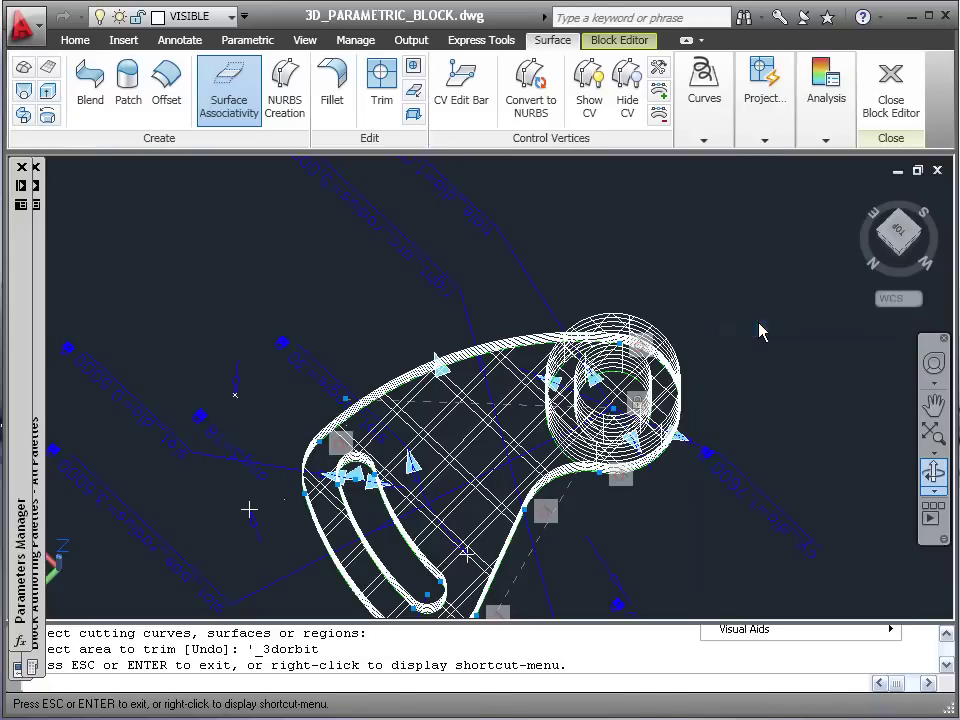
left_click(607, 394)
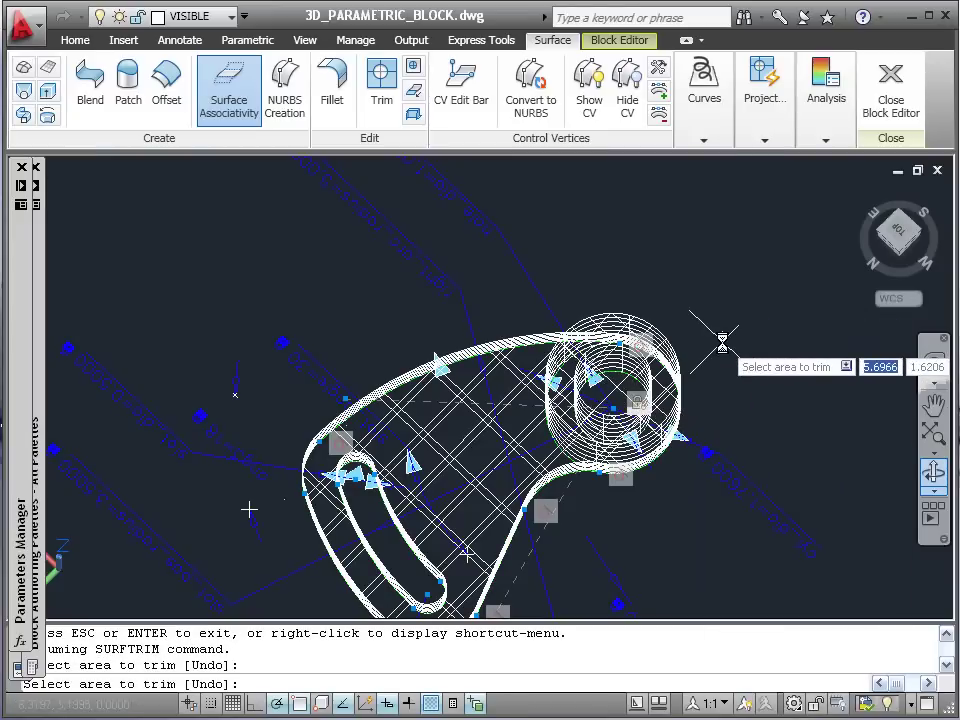
key("Return")
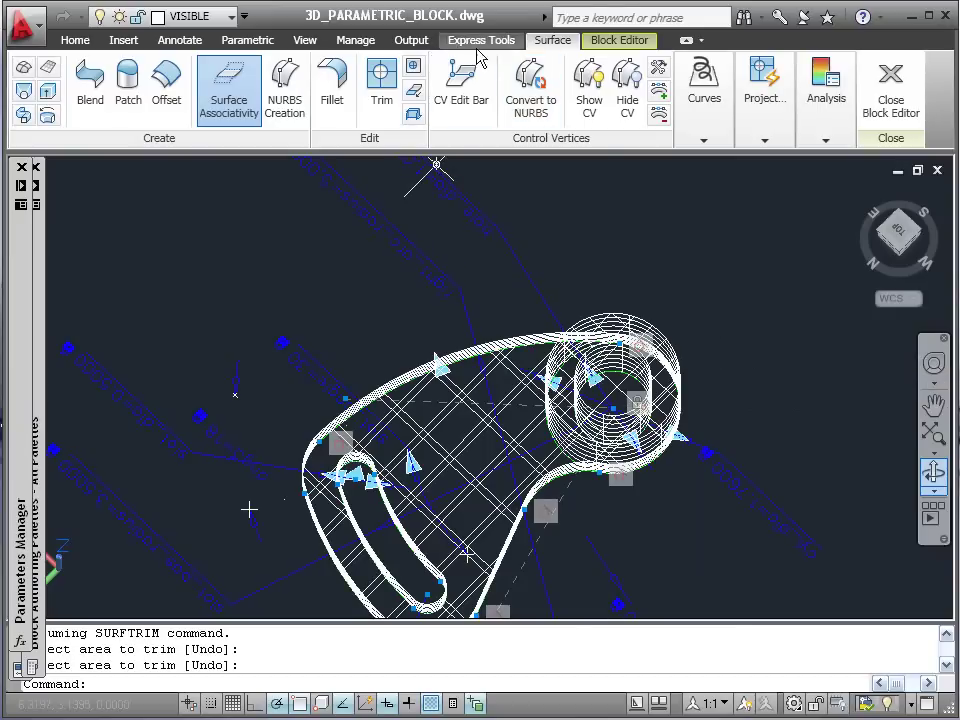
left_click(305, 41)
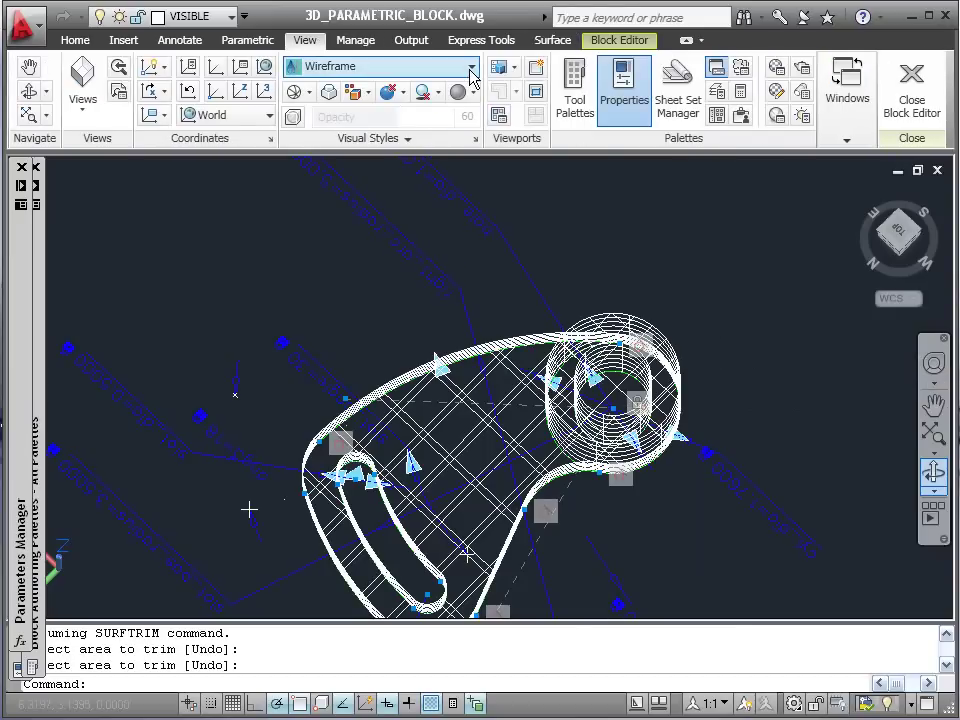
Switch the visual style to Shaded and orbit the shaded model to a new angle.
left_click(471, 67)
left_click(350, 185)
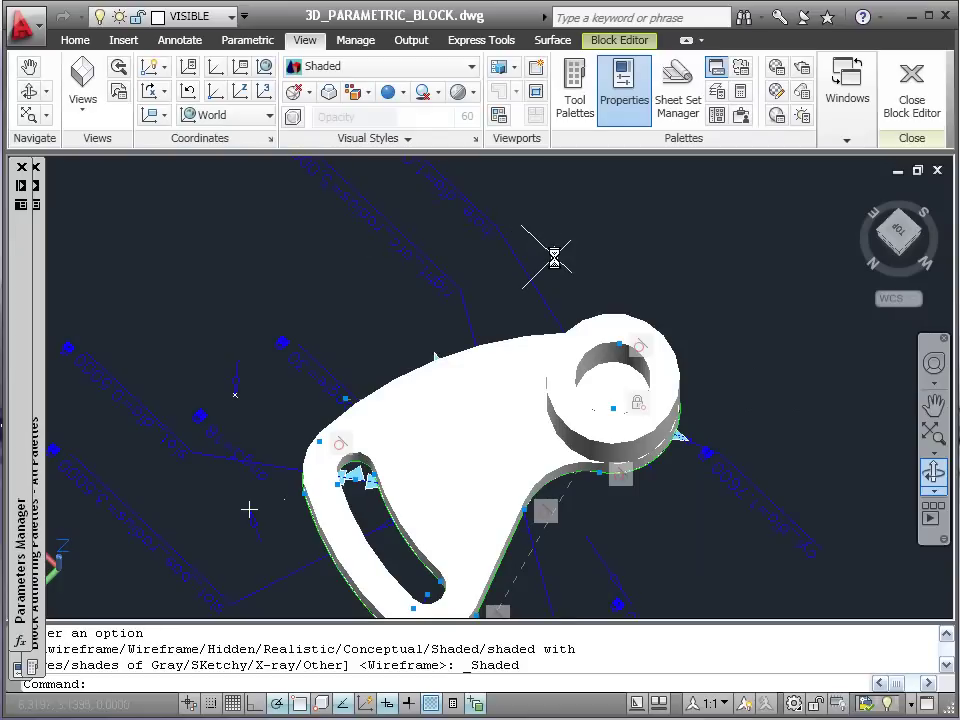
type("r")
key("Escape")
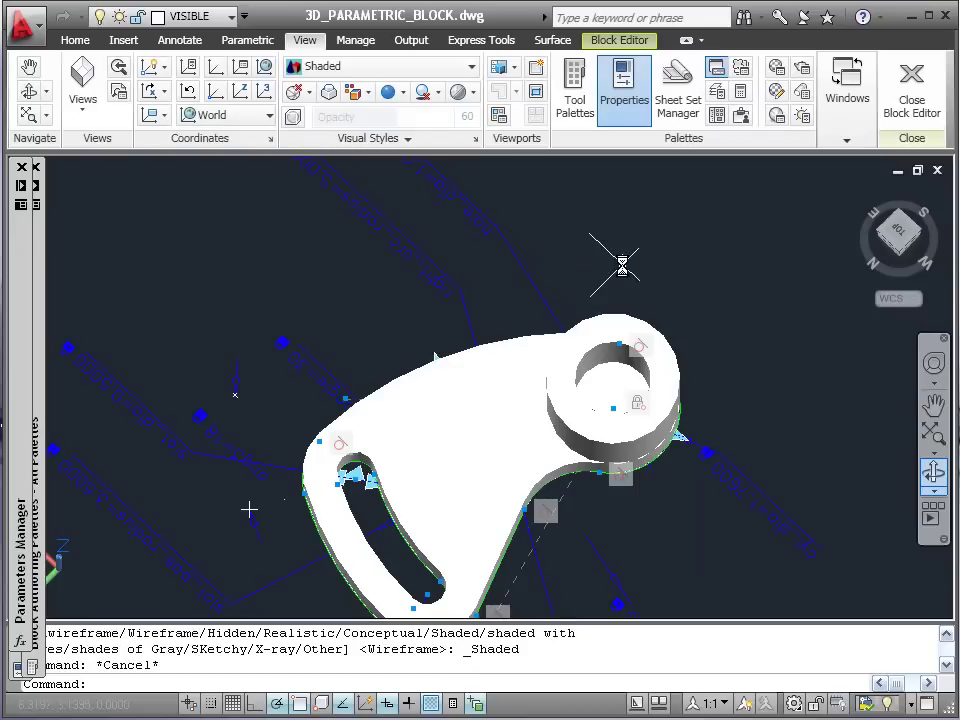
left_click(938, 481)
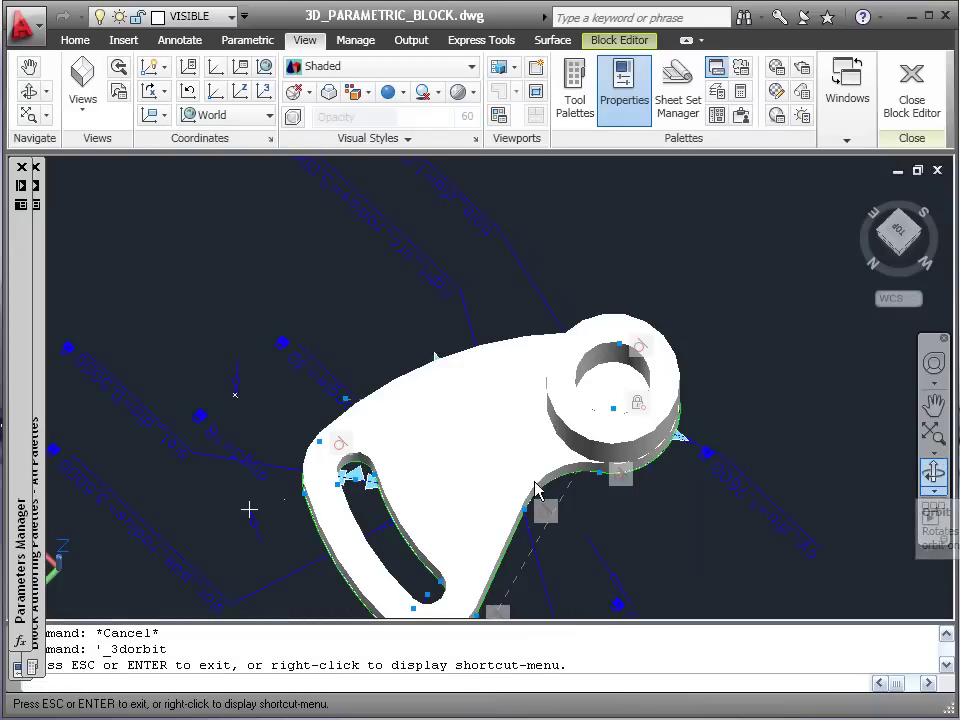
mouse_move(497, 486)
left_mouse_down()
mouse_move(534, 383)
mouse_move(510, 332)
mouse_move(467, 317)
mouse_move(461, 240)
mouse_move(444, 495)
mouse_move(443, 483)
left_mouse_up()
key("Escape")
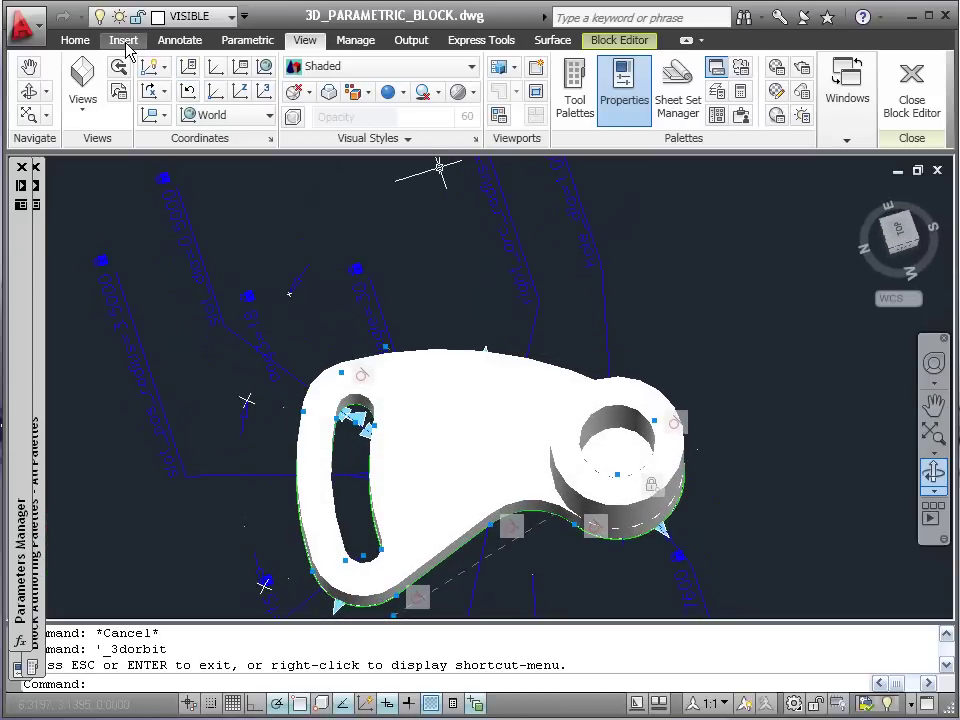
Trim the top patch with the boss extrusion surface so the hole through the boss is open.
left_click(552, 40)
left_click(381, 82)
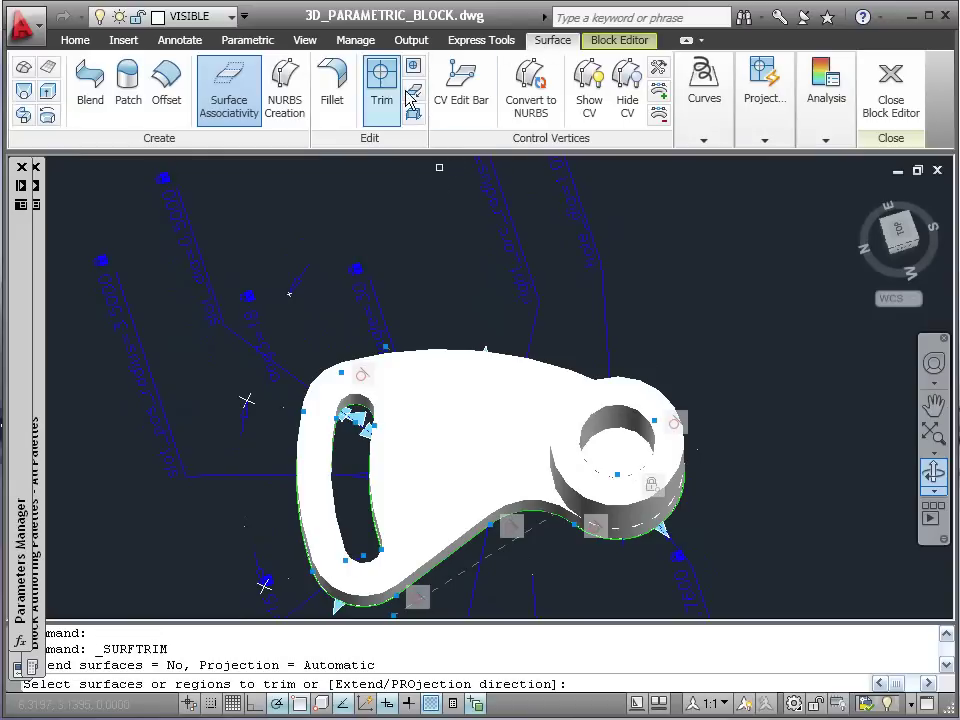
left_click(612, 447)
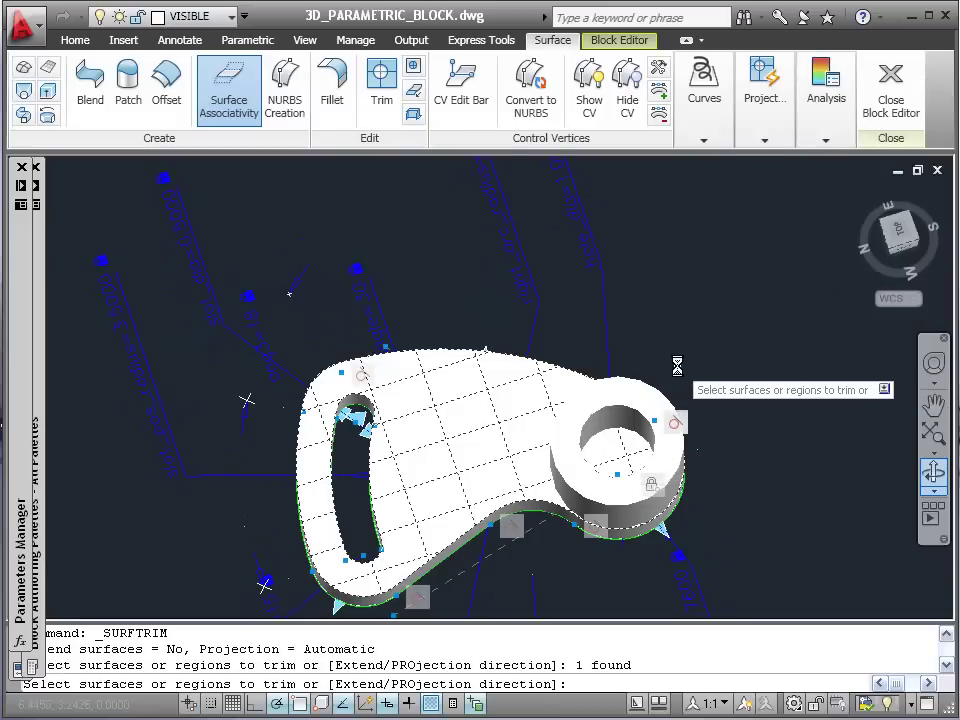
key("Return")
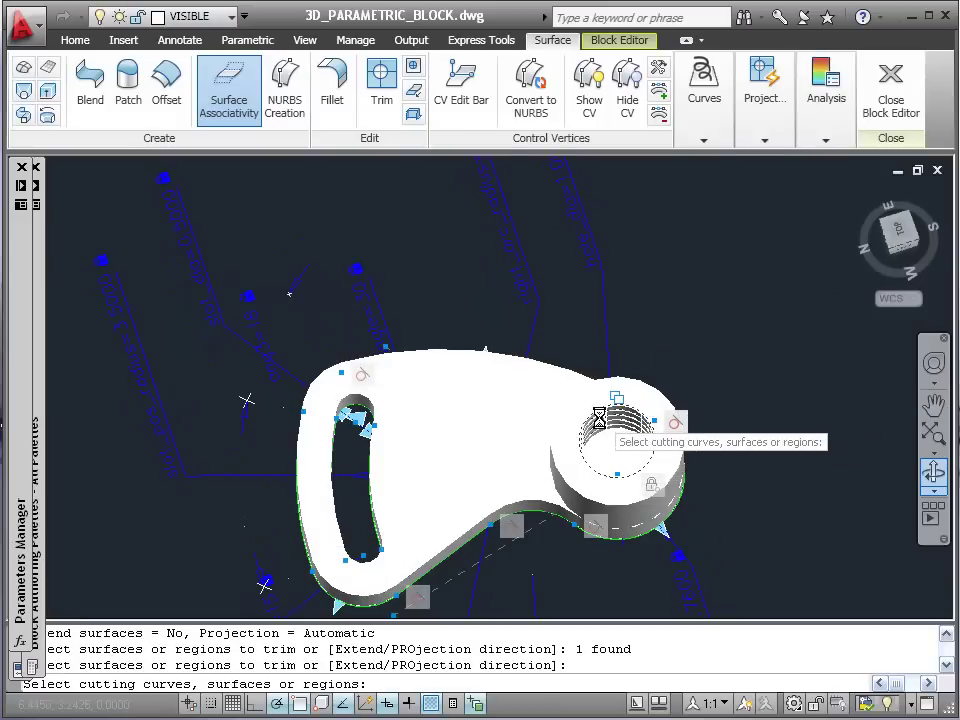
left_click(598, 418)
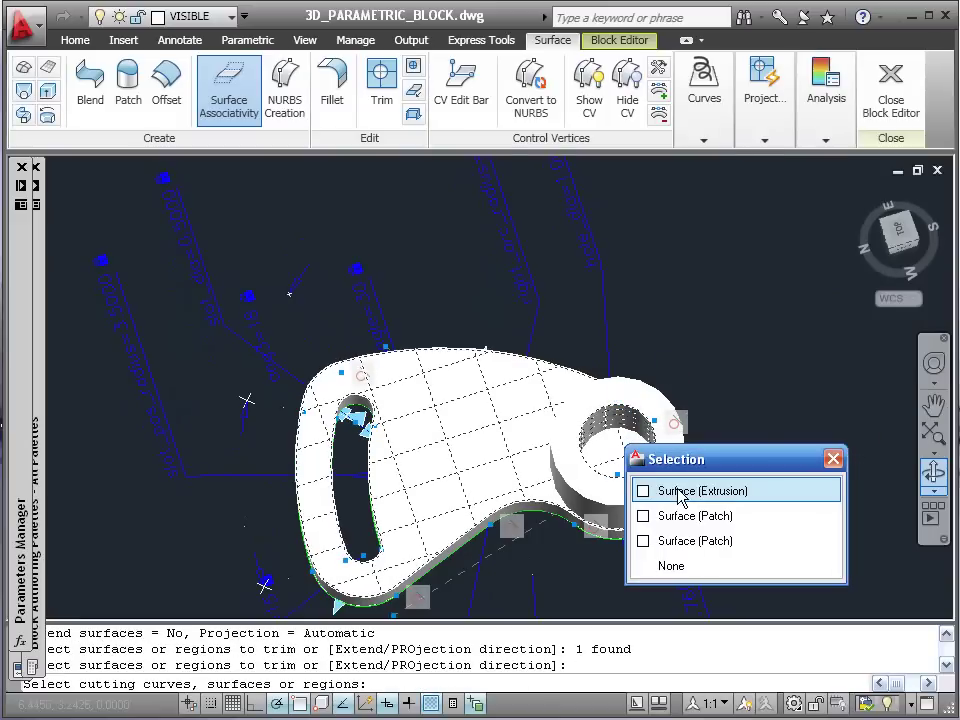
left_click(680, 491)
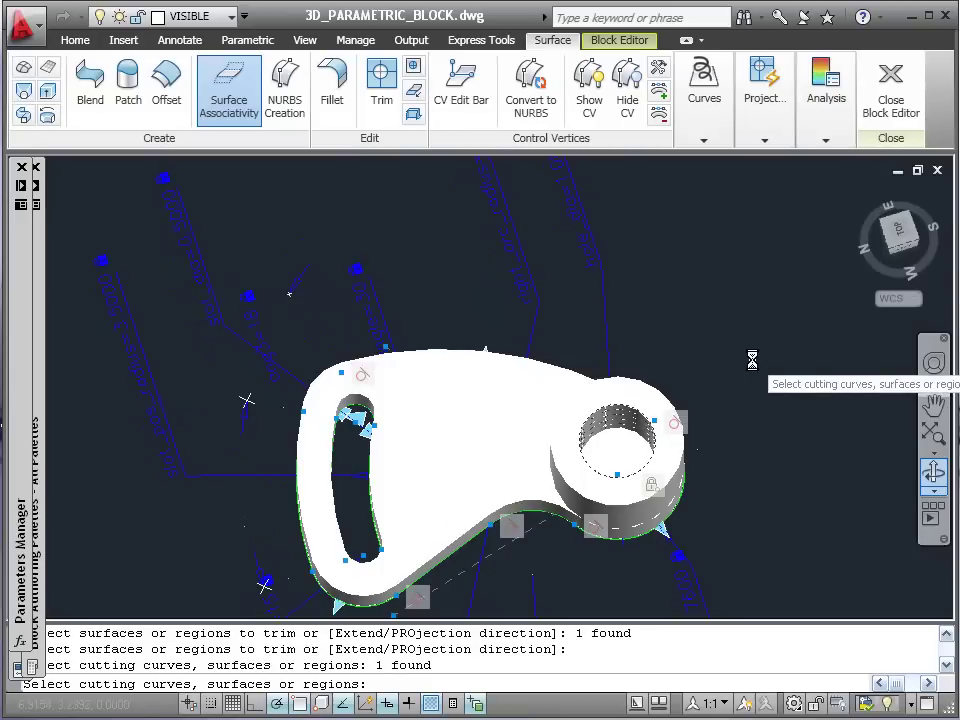
key("Return")
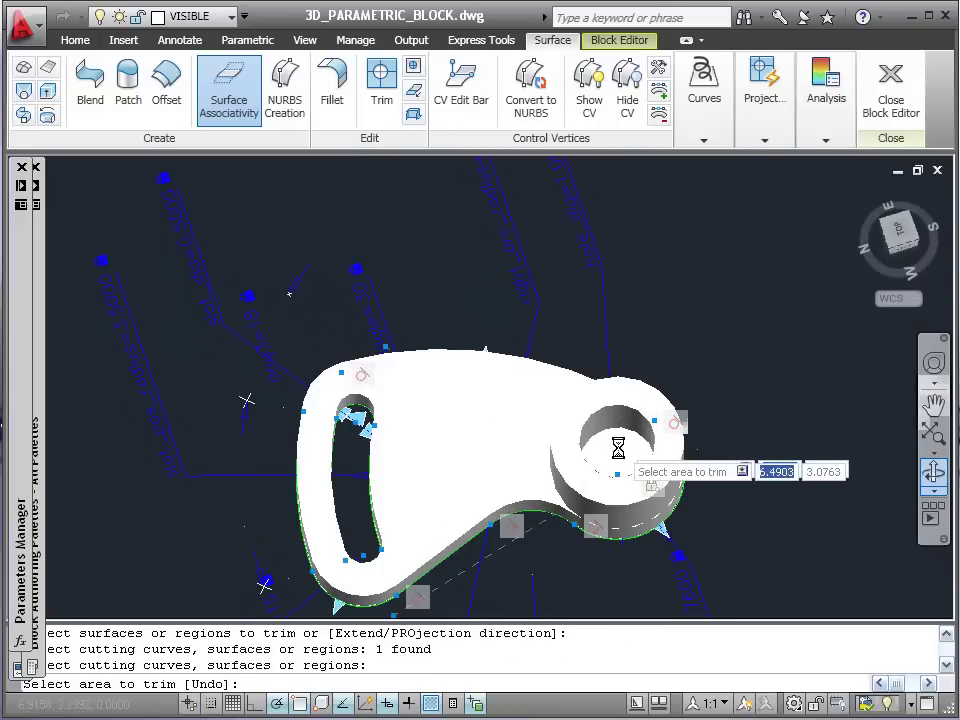
left_click(616, 450)
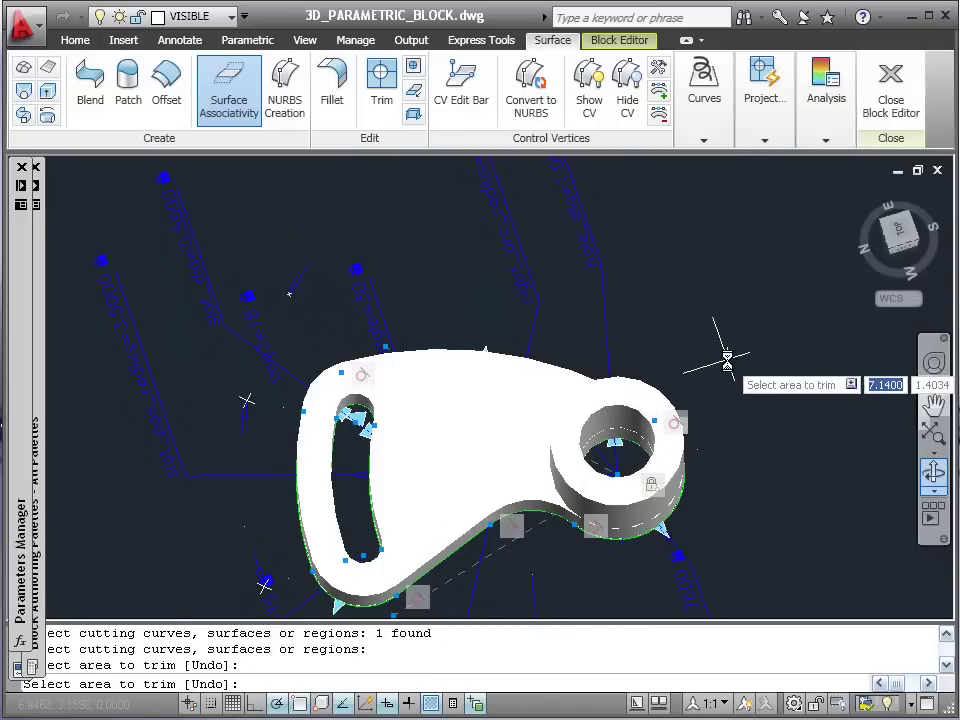
key("Return")
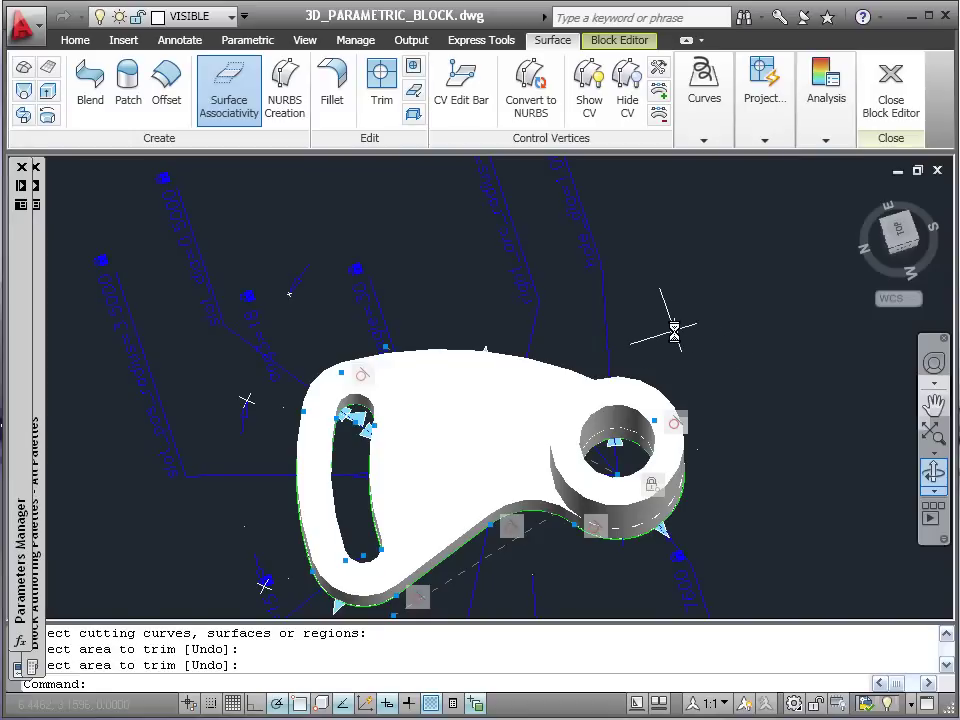
left_click(938, 418)
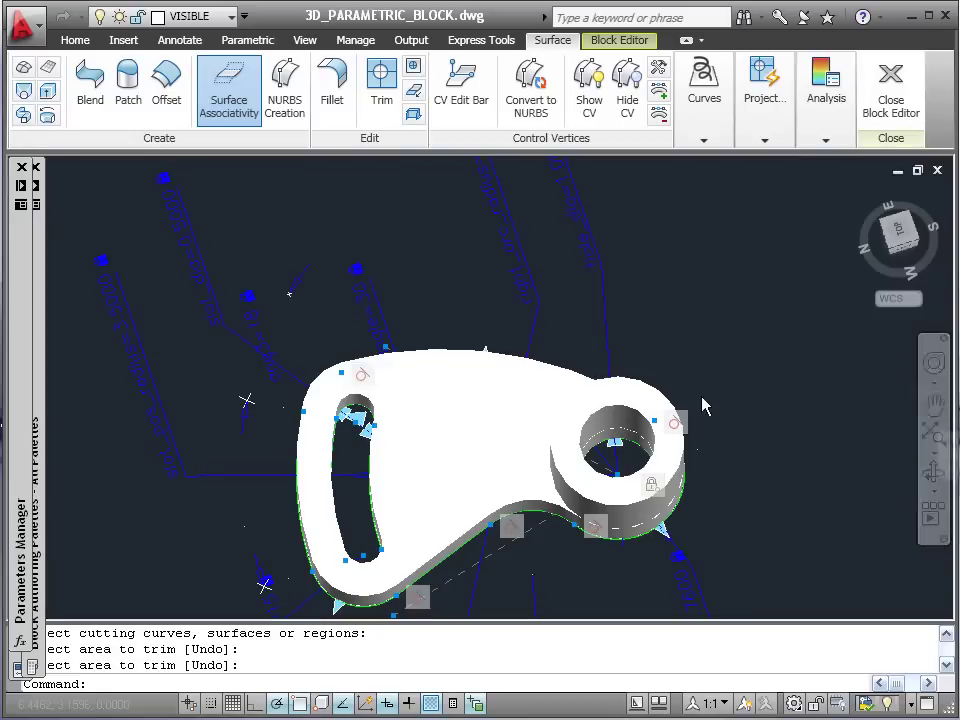
left_click_drag(678, 410, 638, 336)
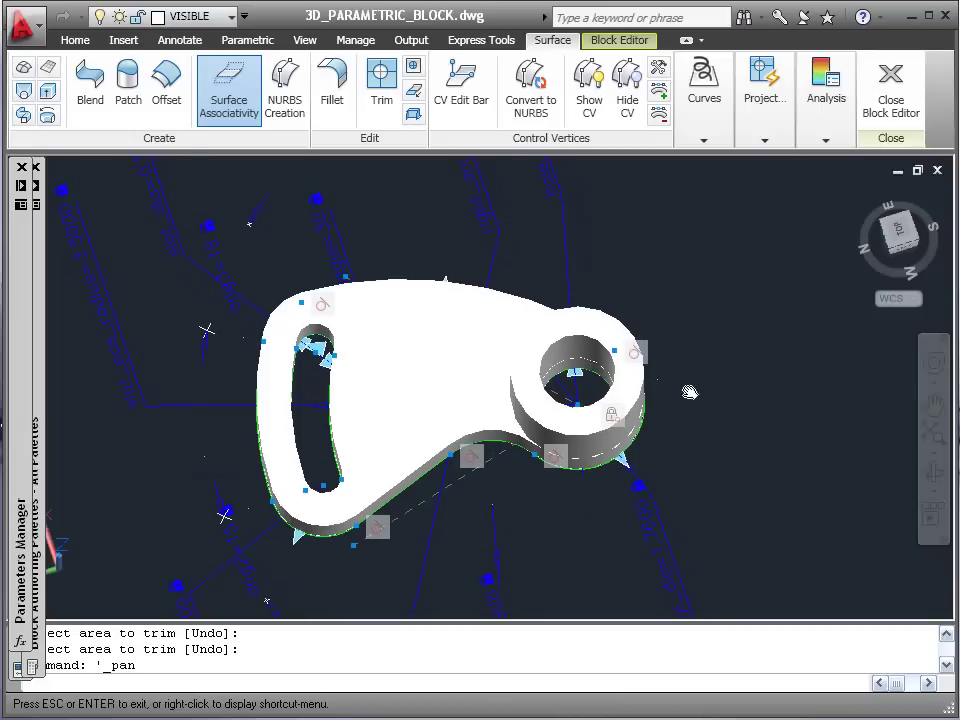
Orbit the shaded block to a low side angle to inspect the hollow boss.
key("Escape")
left_click(933, 471)
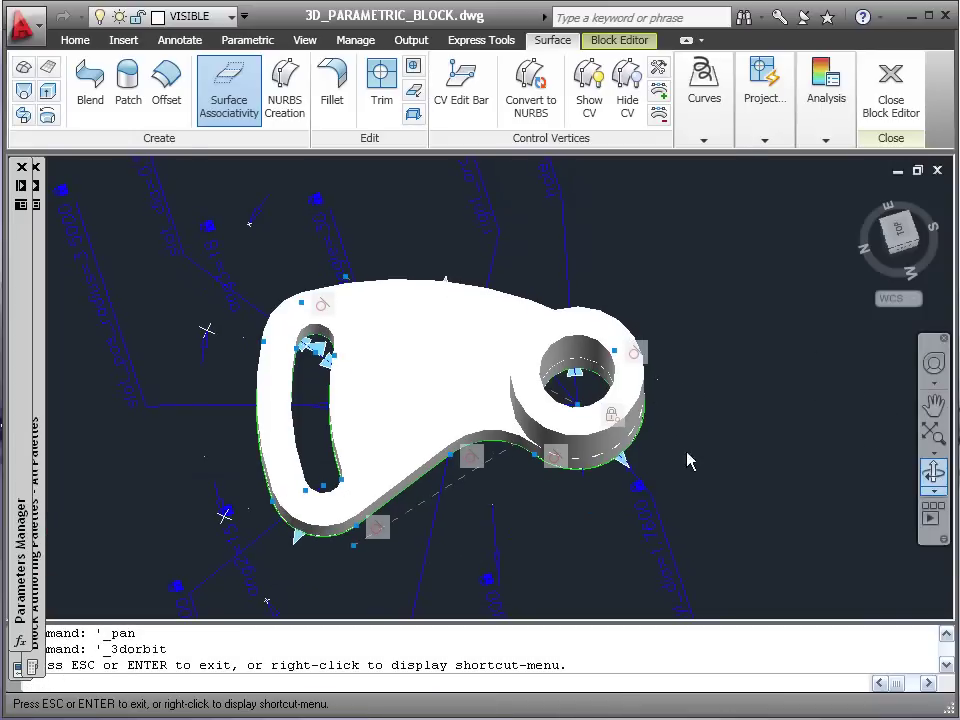
mouse_move(489, 439)
left_mouse_down()
mouse_move(489, 368)
mouse_move(547, 316)
mouse_move(666, 328)
mouse_move(767, 306)
mouse_move(868, 328)
mouse_move(857, 358)
mouse_move(836, 373)
mouse_move(724, 343)
mouse_move(634, 388)
mouse_move(516, 375)
mouse_move(354, 392)
mouse_move(379, 394)
mouse_move(386, 381)
mouse_move(390, 424)
mouse_move(421, 259)
mouse_move(418, 178)
mouse_move(435, 420)
left_mouse_up()
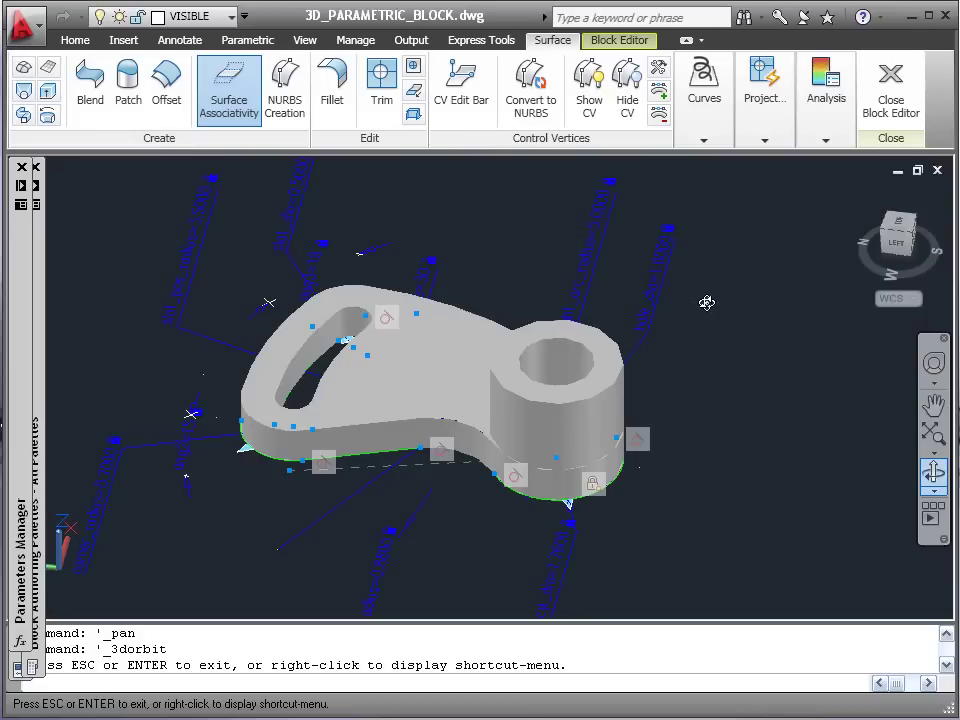